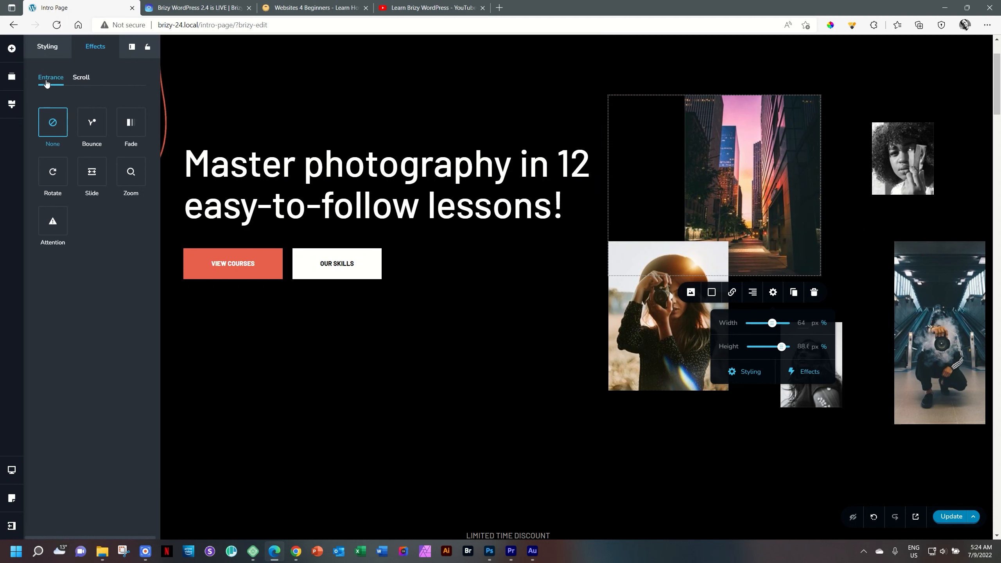
Turn on the Horizontal and Vertical scroll effects for the city street image in the hero section
click(82, 83)
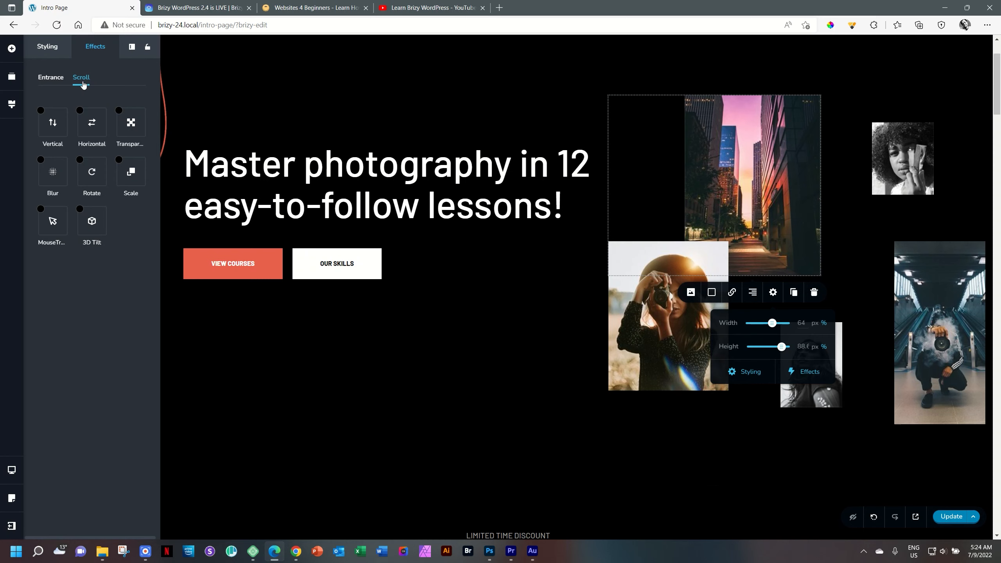
click(80, 112)
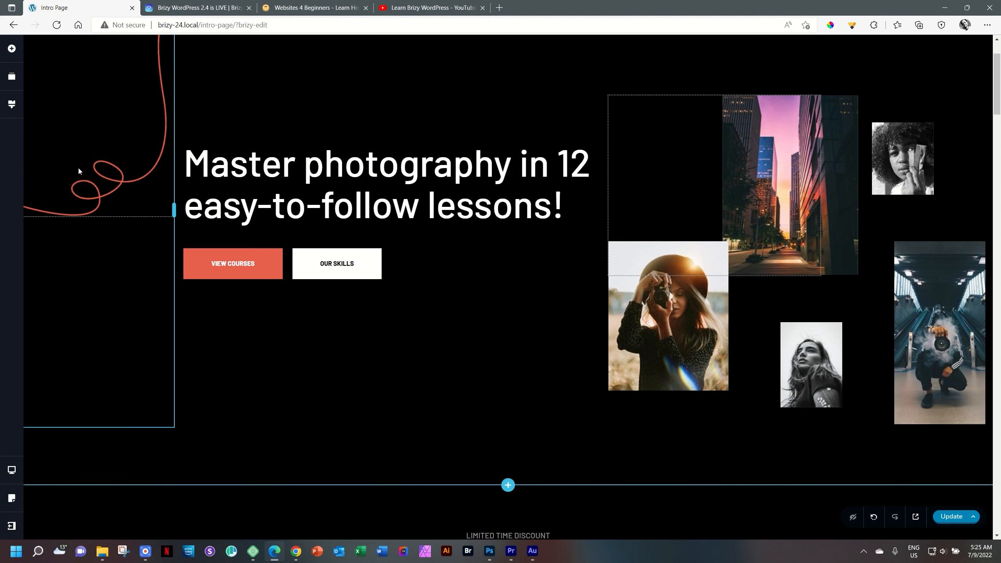
click(759, 201)
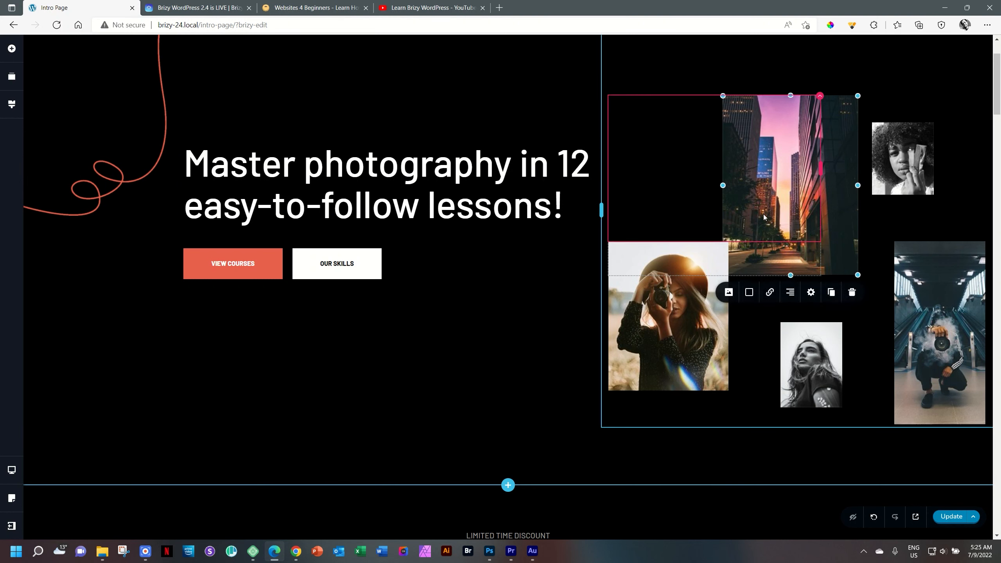
click(811, 292)
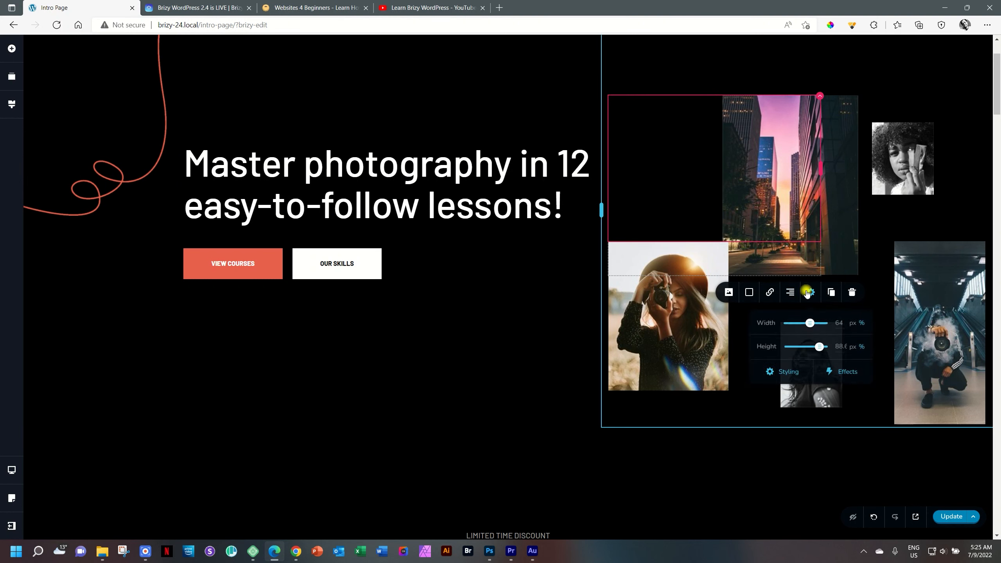
click(834, 372)
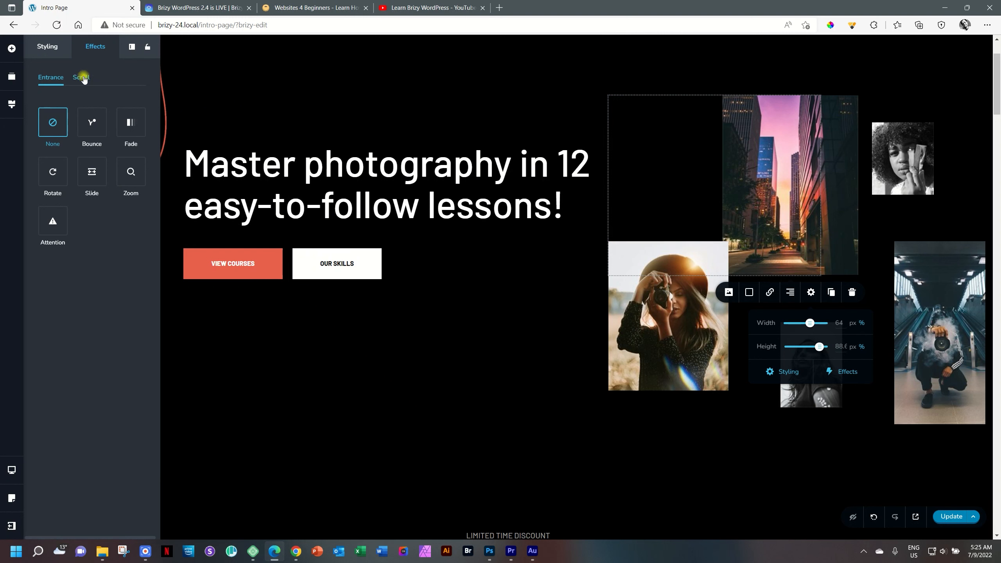
click(83, 78)
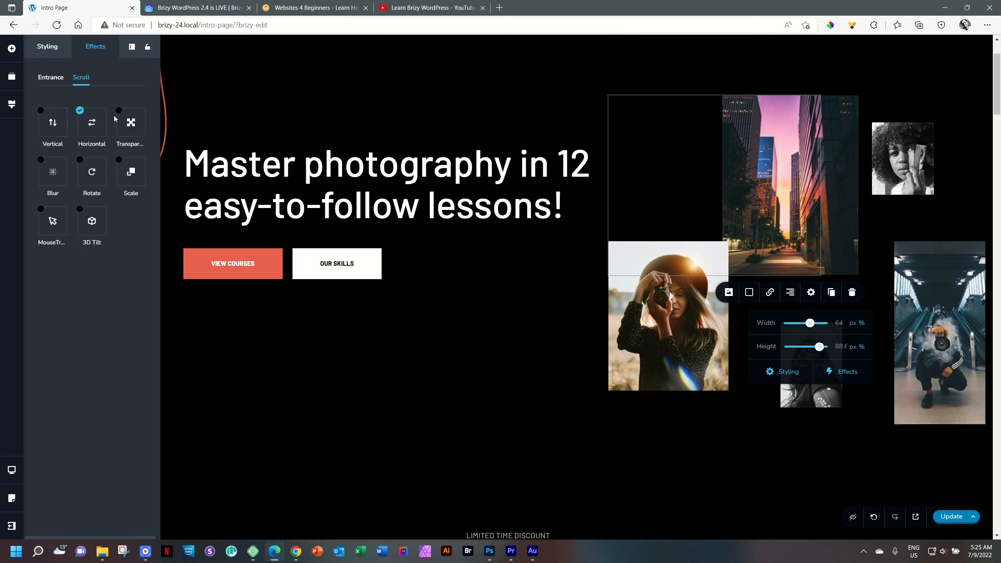
click(52, 122)
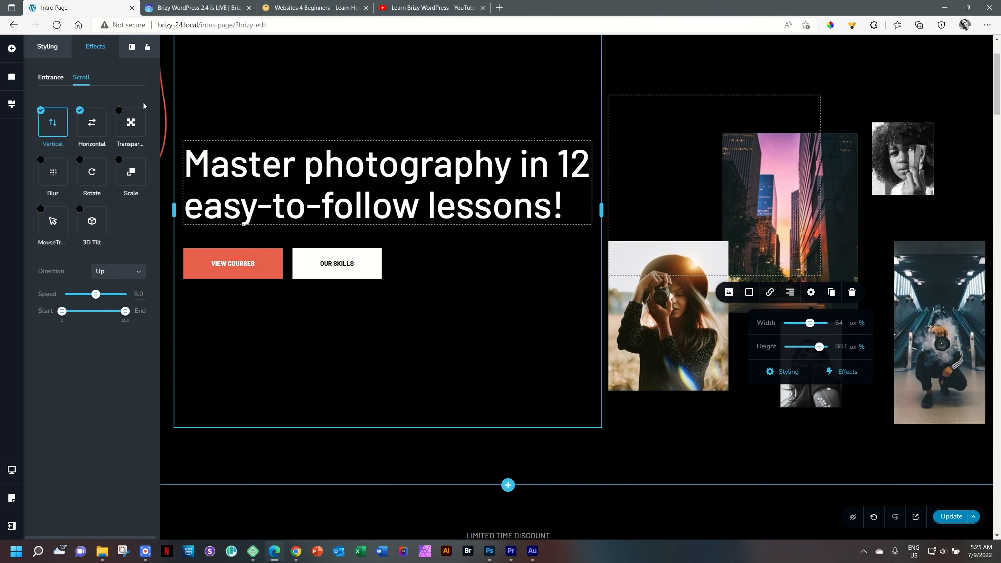
Lock the effects sidebar open and preview how the city street image moves as the page scrolls
click(148, 47)
scroll(428, 181, down, 2)
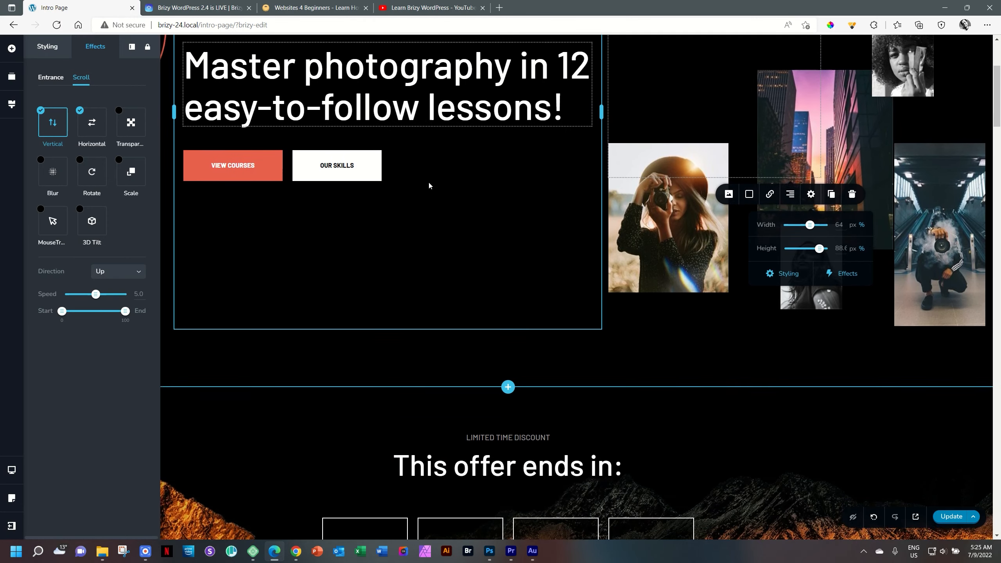
scroll(429, 185, down, 2)
scroll(429, 185, up, 6)
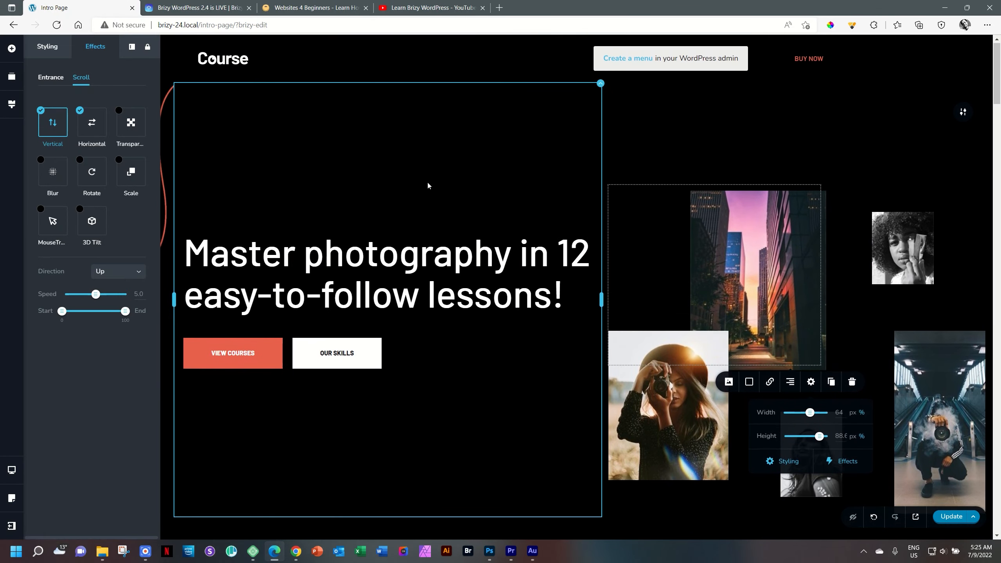
scroll(424, 180, down, 4)
scroll(422, 181, up, 3)
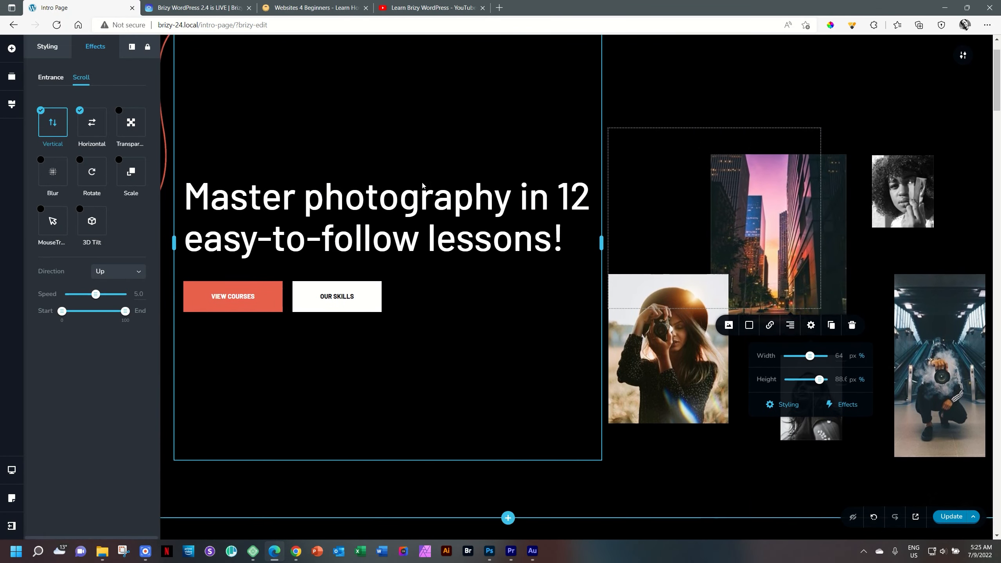
scroll(423, 182, down, 2)
scroll(422, 181, up, 3)
scroll(422, 180, down, 3)
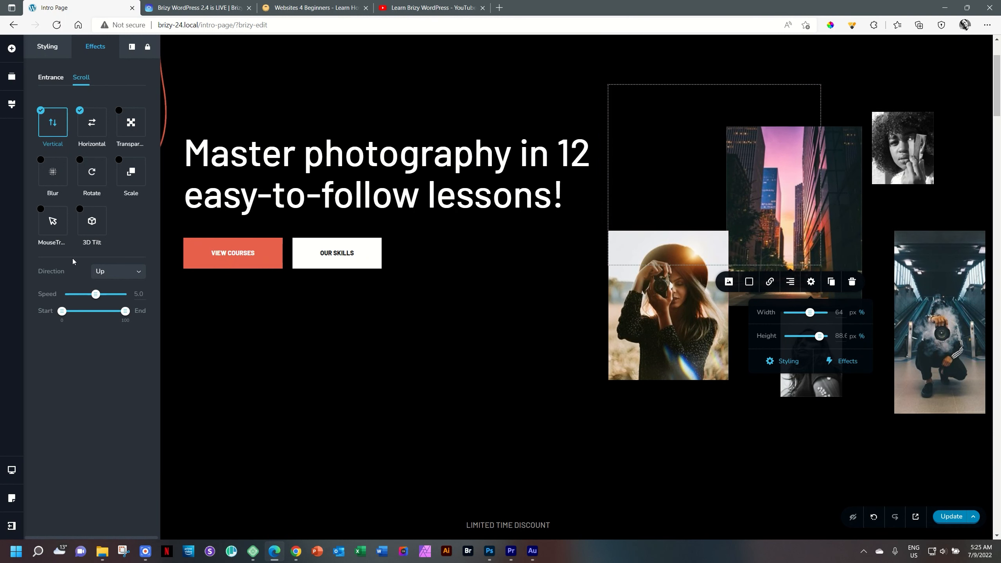
click(85, 134)
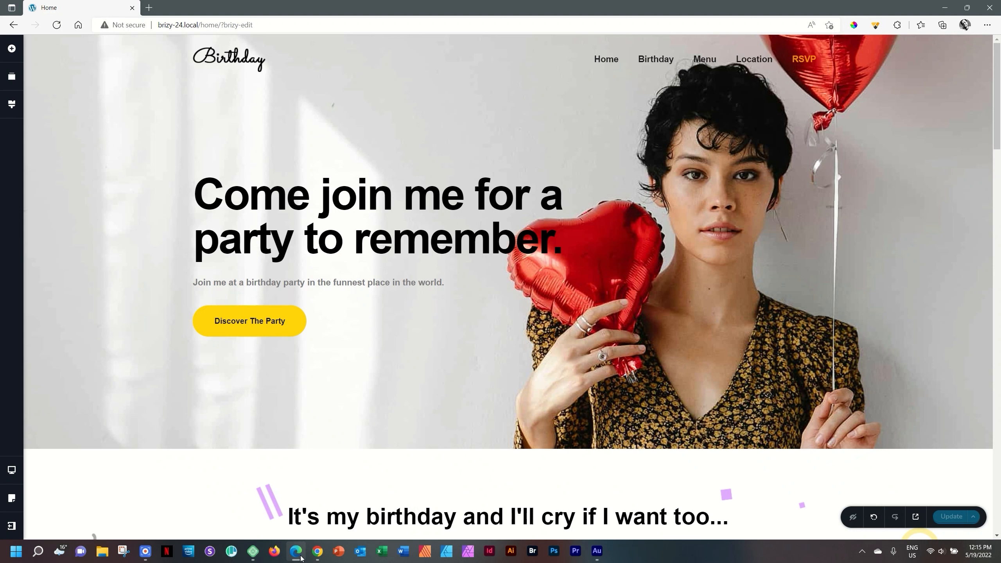
From the typography settings of the paragraph under "Everyone's invited!", set Montserrat as the default font in the font library
scroll(429, 383, down, 15)
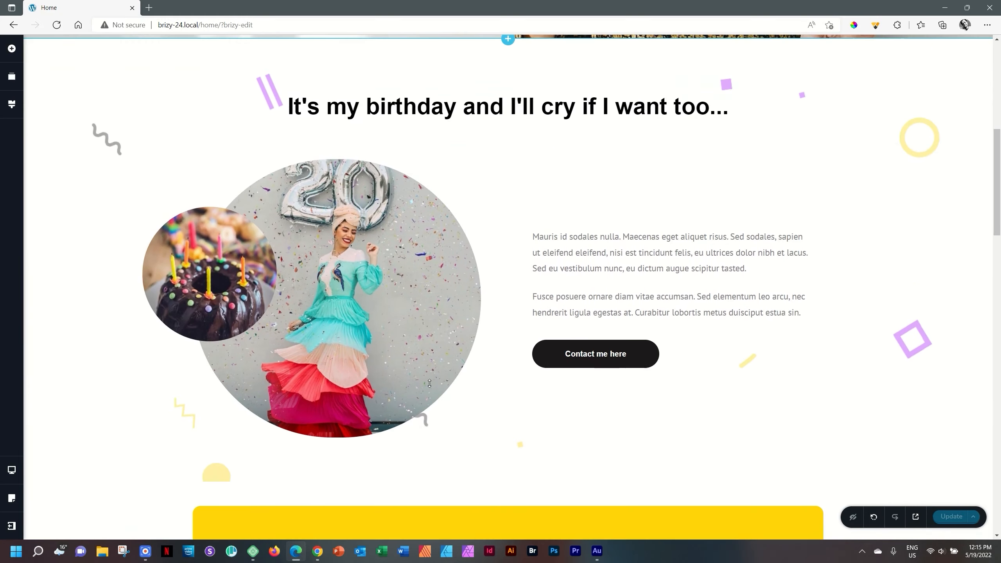
scroll(430, 383, down, 15)
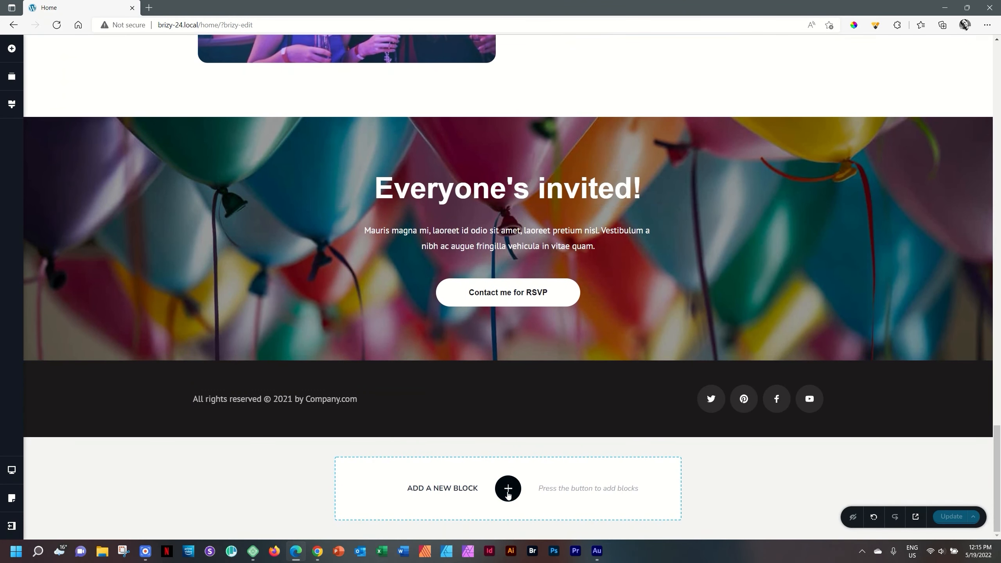
click(464, 231)
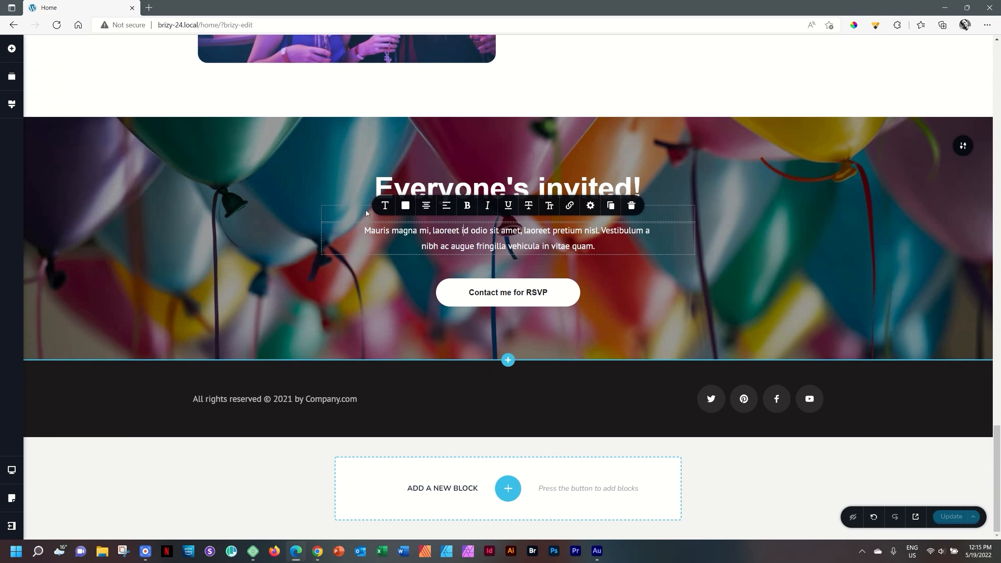
click(385, 205)
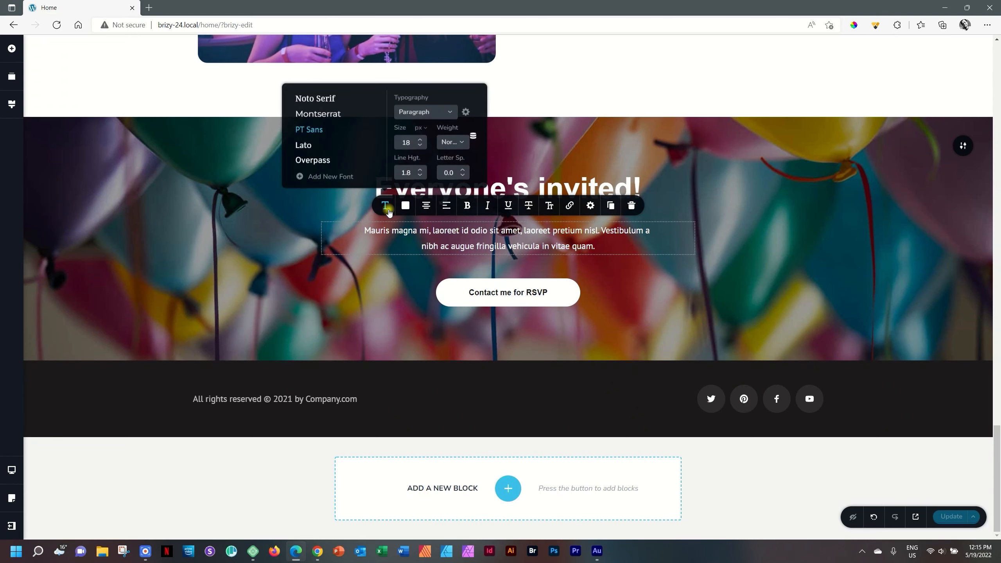
click(346, 183)
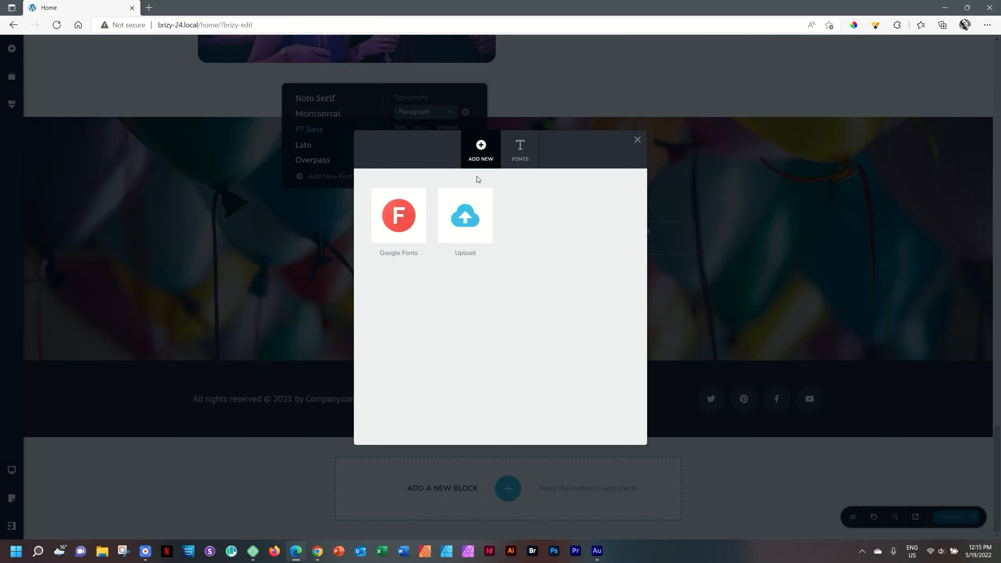
click(520, 146)
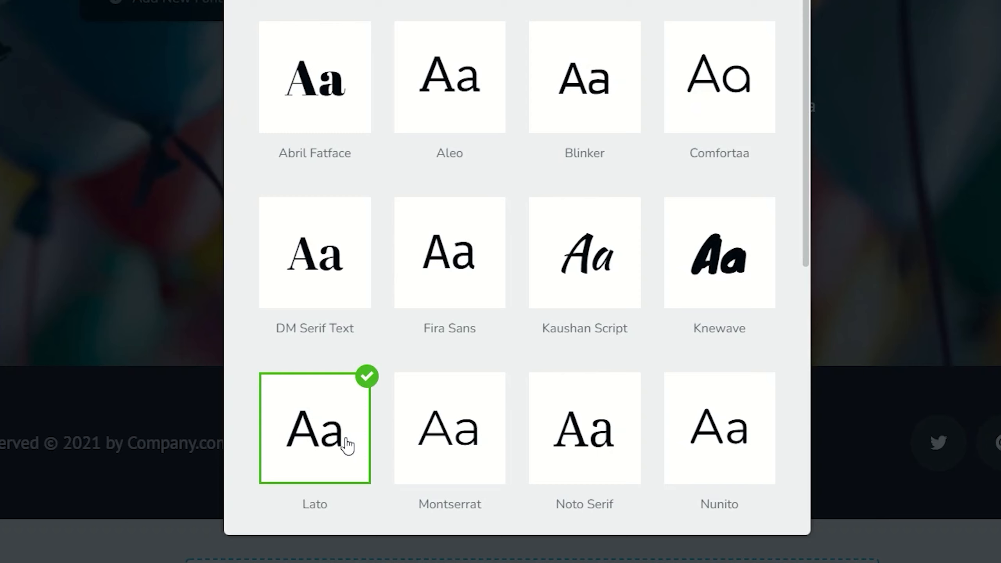
click(436, 458)
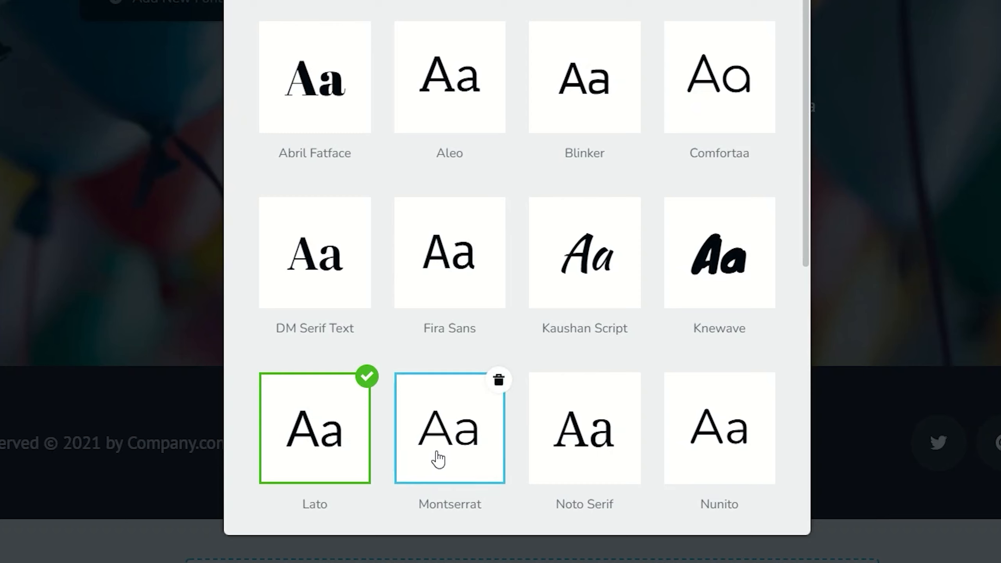
click(438, 454)
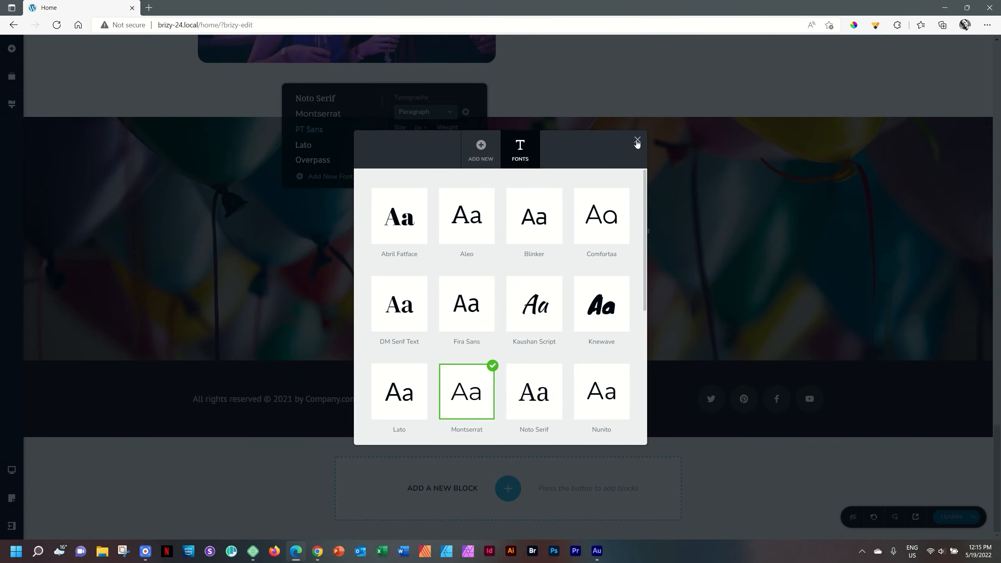
click(637, 141)
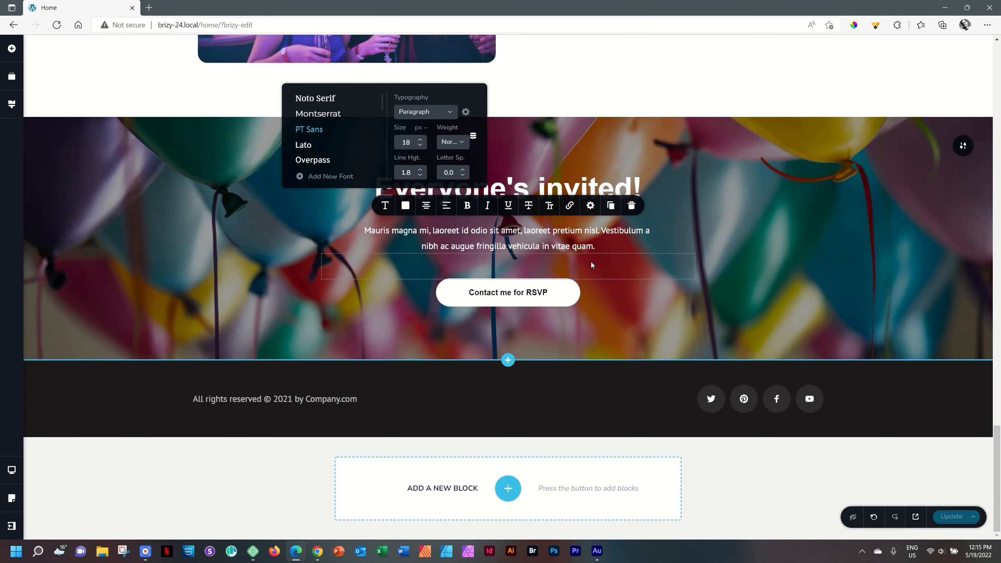
Check the default font in the font library from the footer copyright text, and review the global Birthday text styles
click(271, 388)
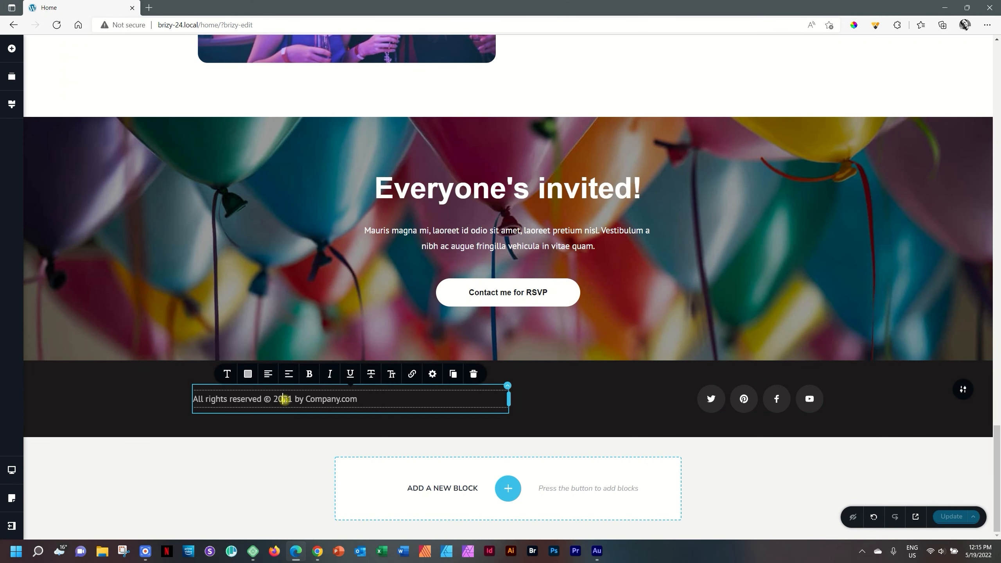
click(233, 374)
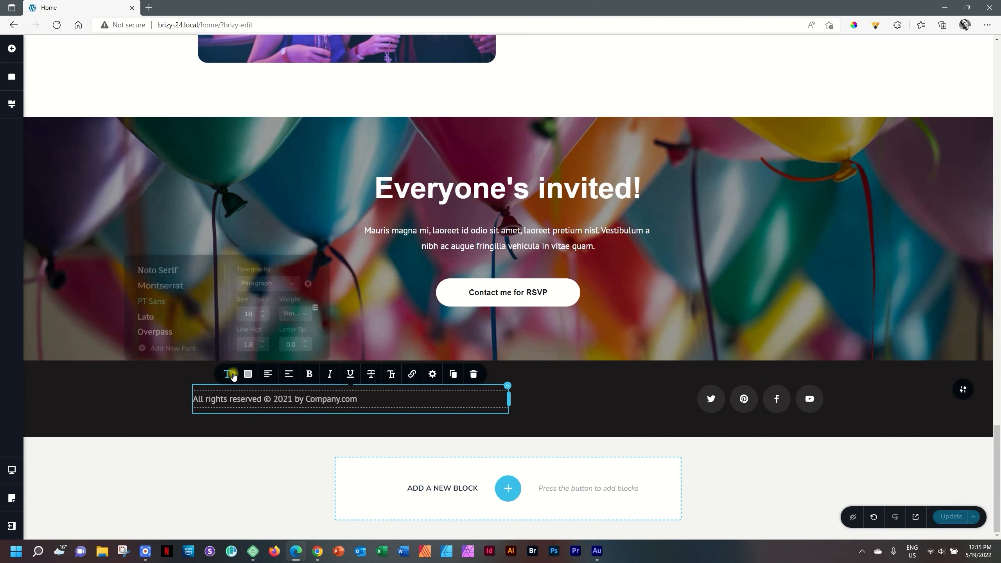
click(188, 345)
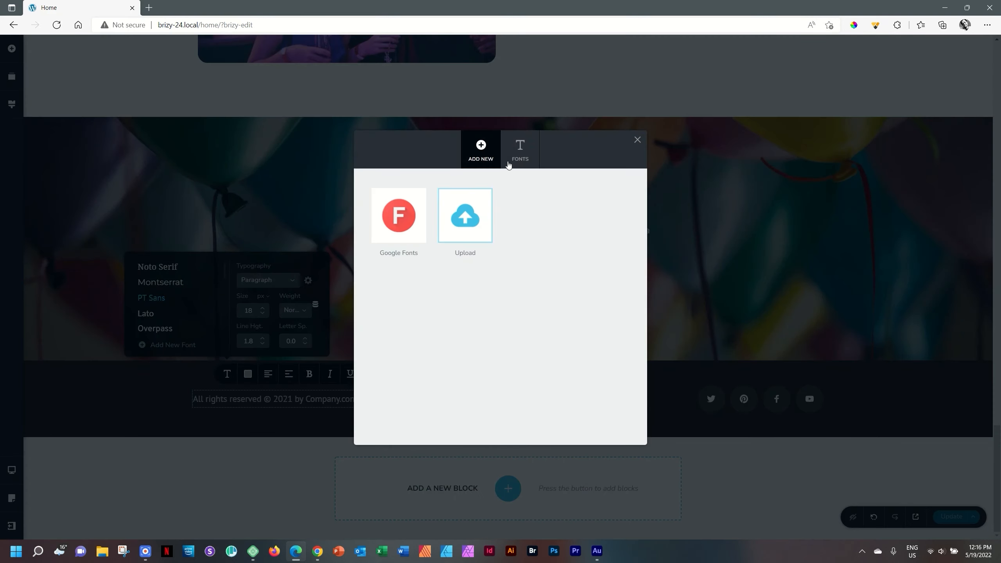
click(514, 153)
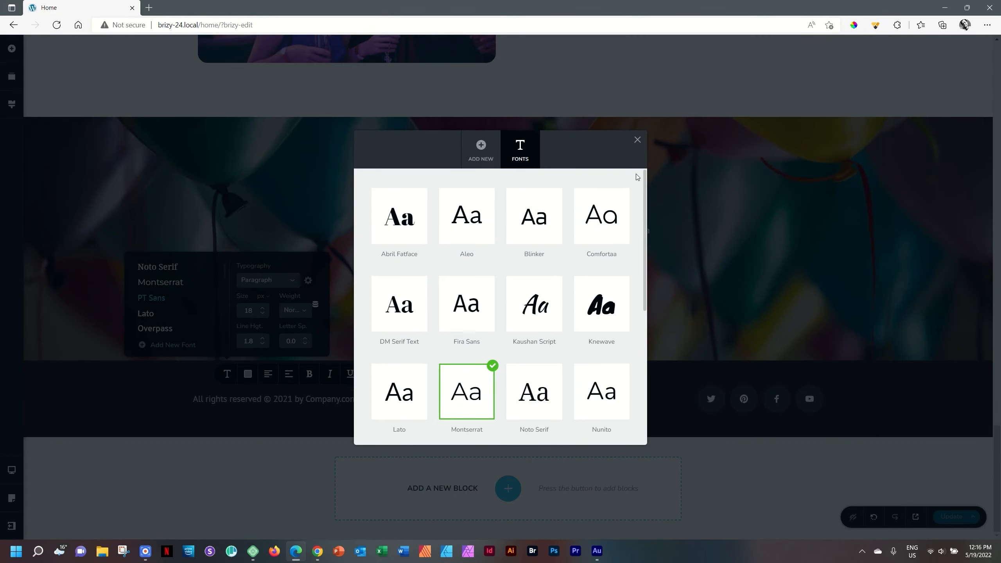
click(636, 143)
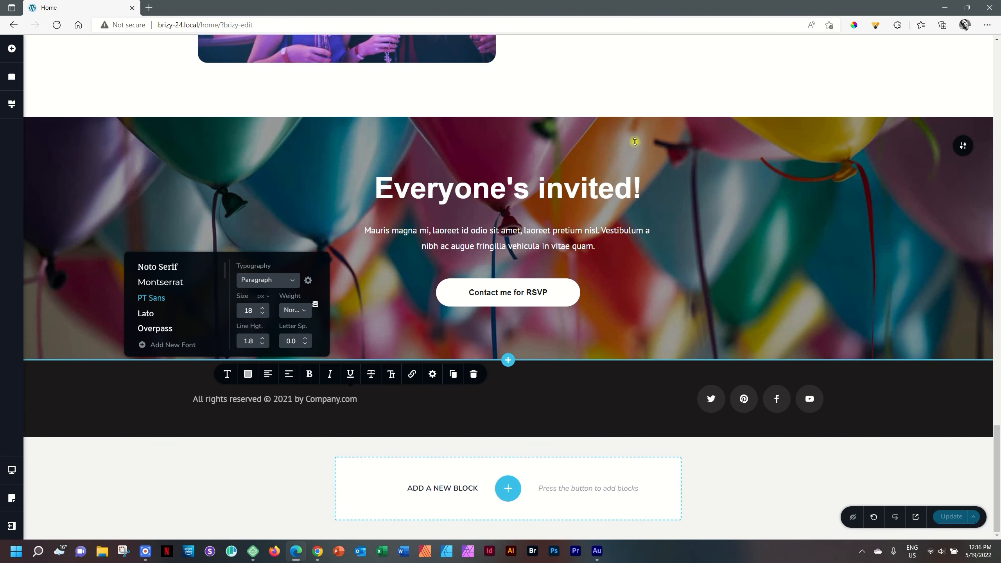
click(11, 104)
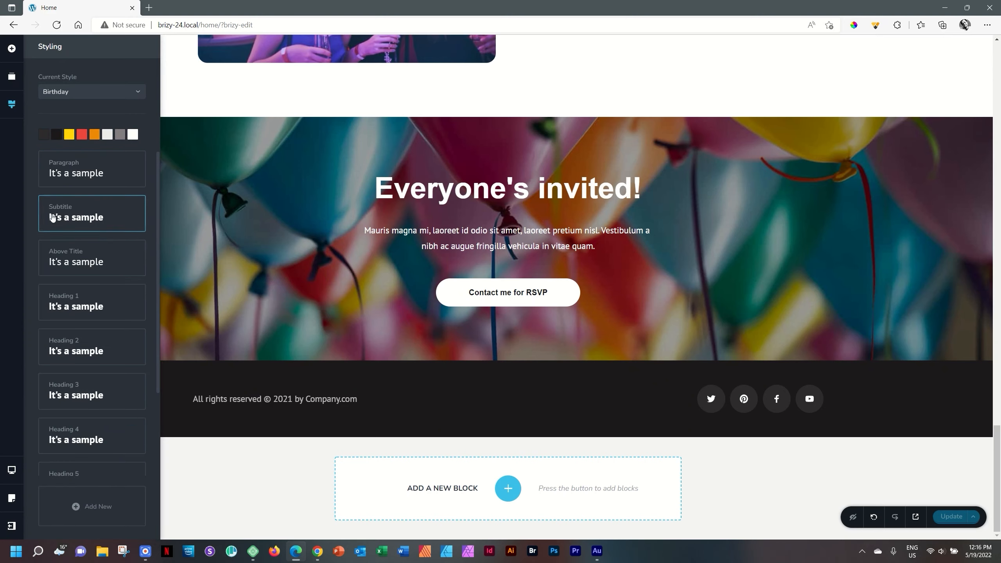
Add a blank block below the footer and place a Text element in it
click(488, 500)
click(508, 488)
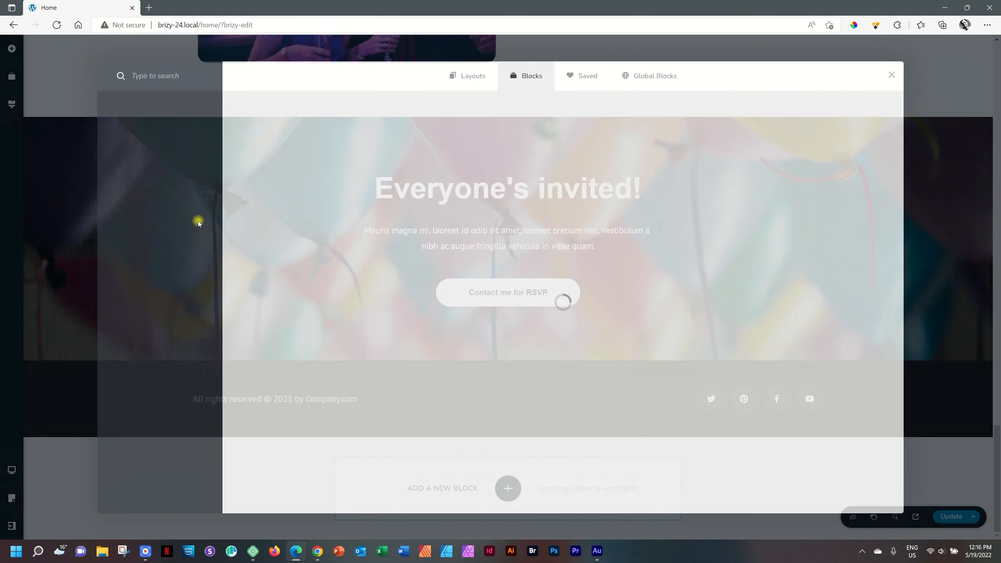
click(304, 165)
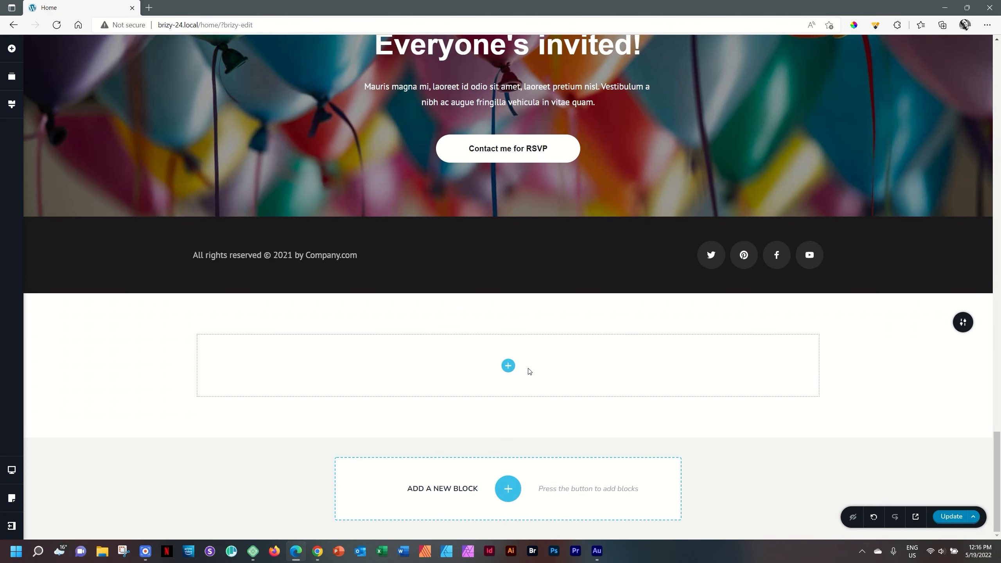
click(510, 366)
drag(58, 122, 511, 372)
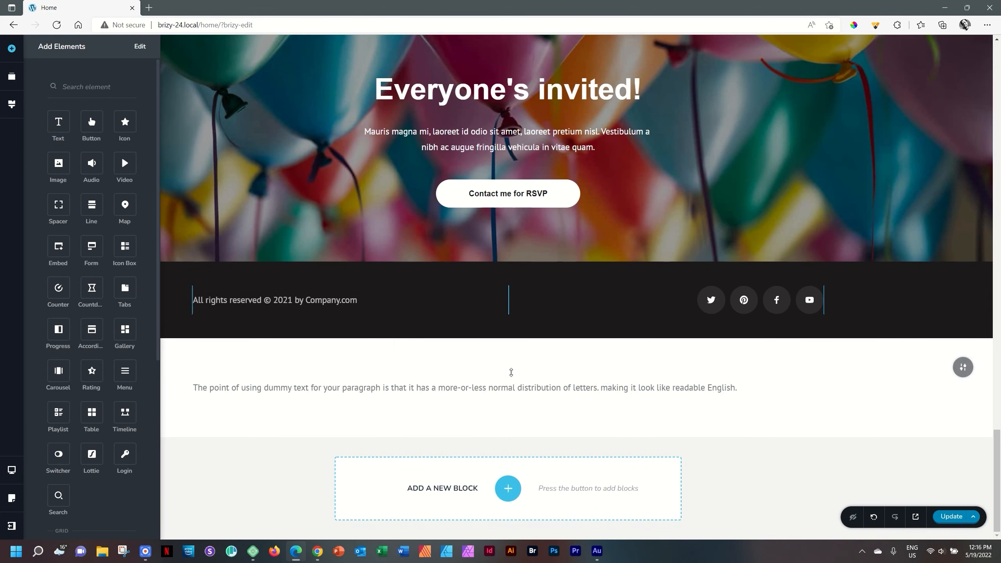
Compare the new dummy text's typography settings with the global Birthday style
click(364, 387)
click(385, 363)
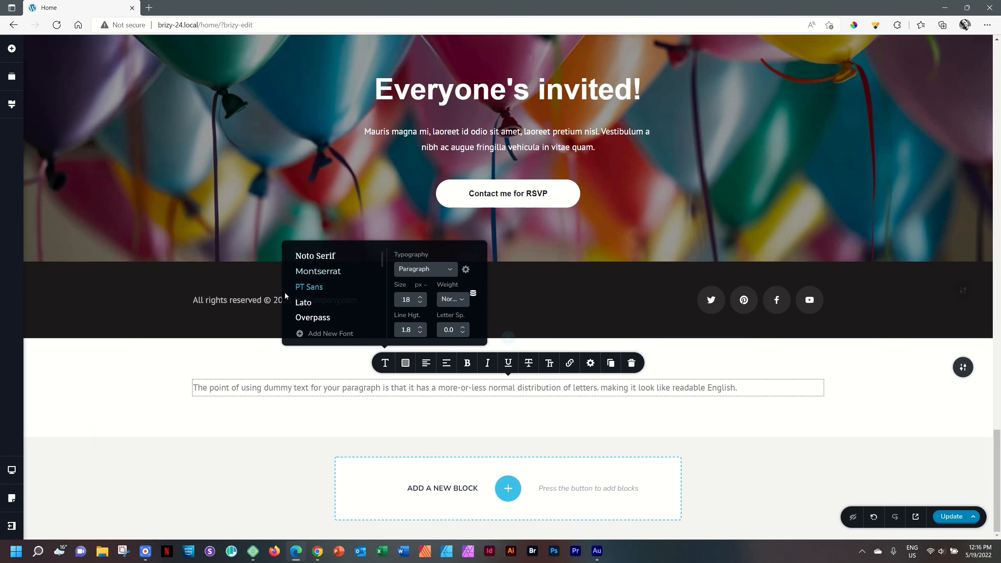
click(12, 103)
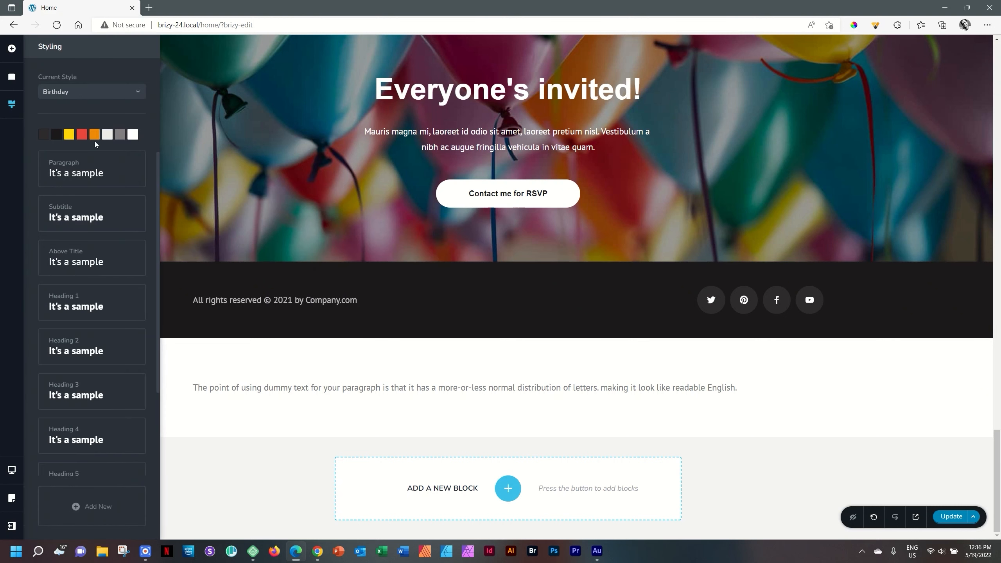
click(442, 392)
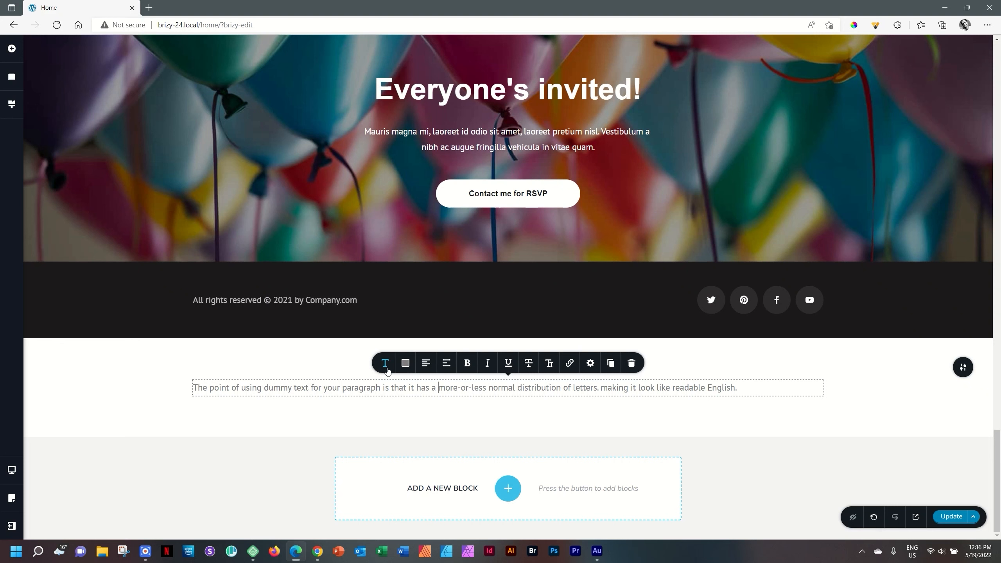
click(385, 363)
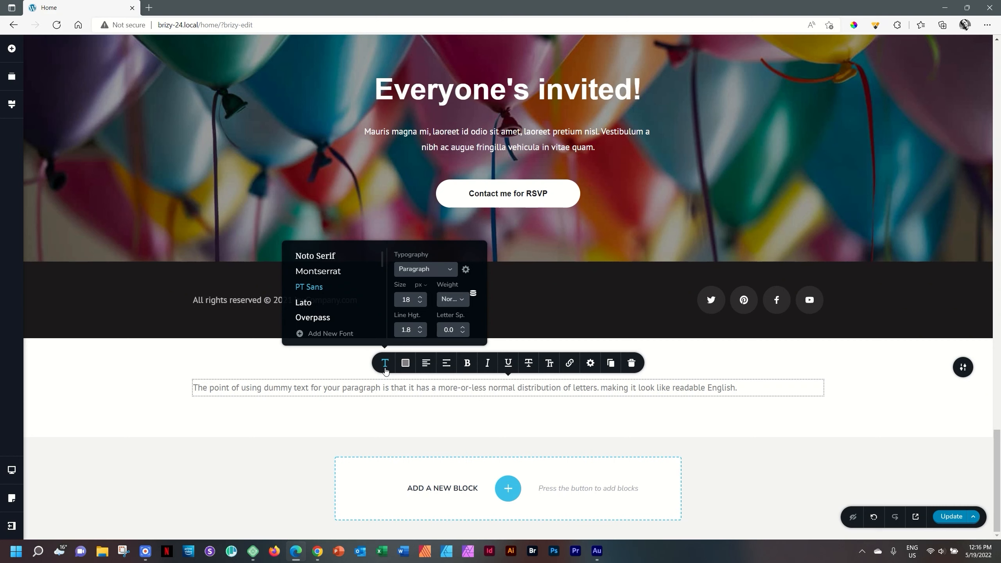
click(865, 407)
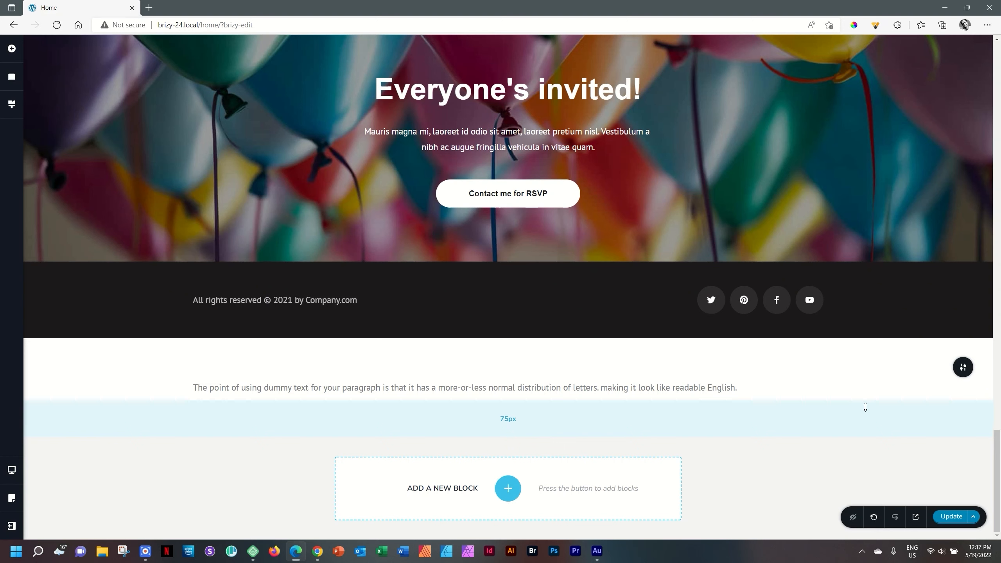
Open the font library from the dummy text's typography settings and set Noto Serif as the default font
click(454, 388)
click(379, 362)
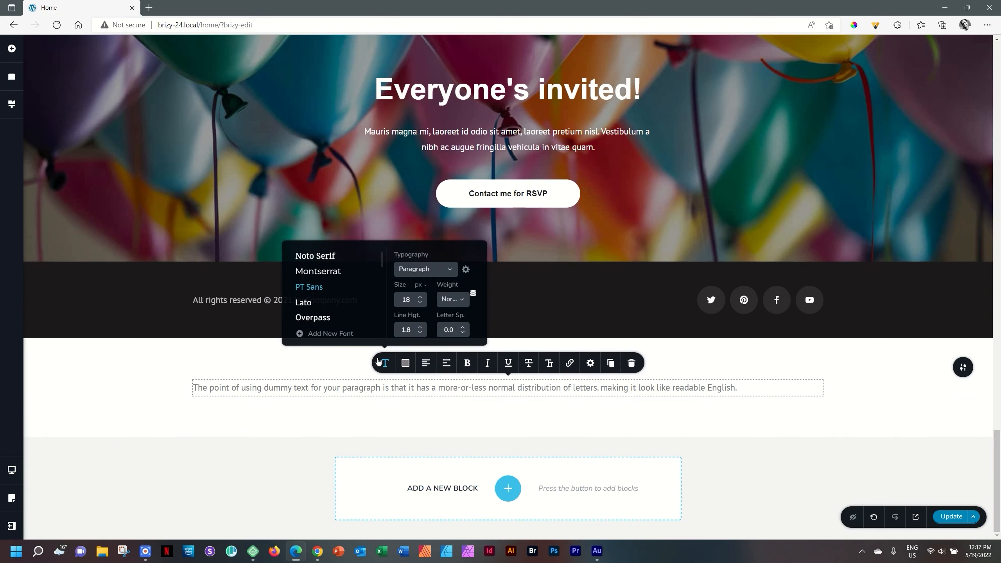
click(331, 332)
click(517, 146)
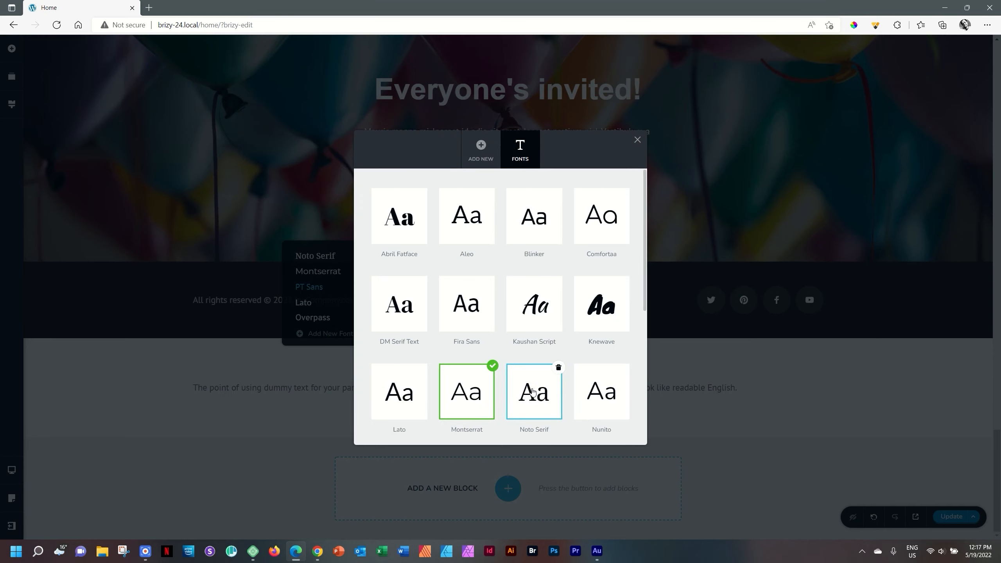
click(535, 408)
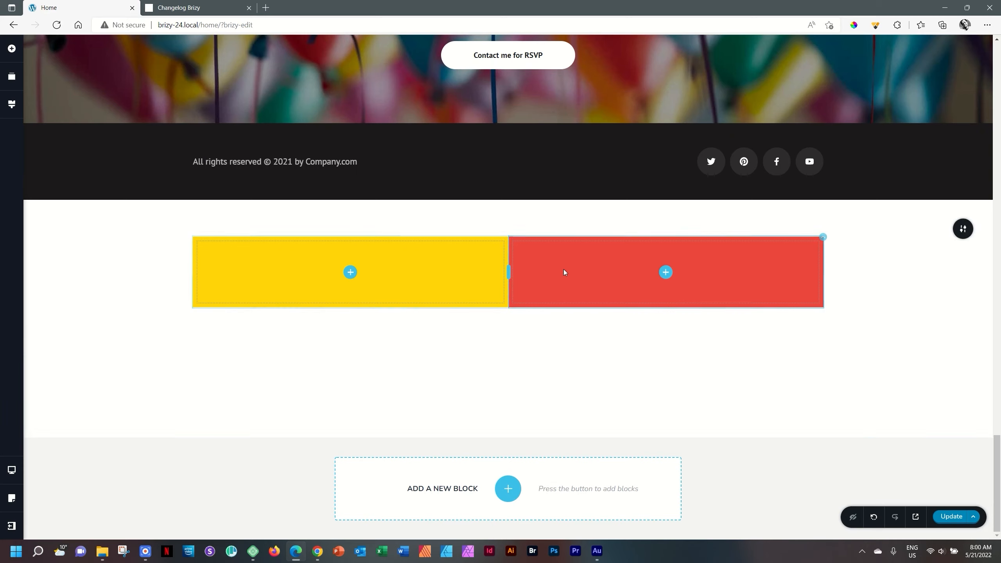
Change the yellow column's solid background overlay to the white palette colour
right_click(476, 275)
key(Escape)
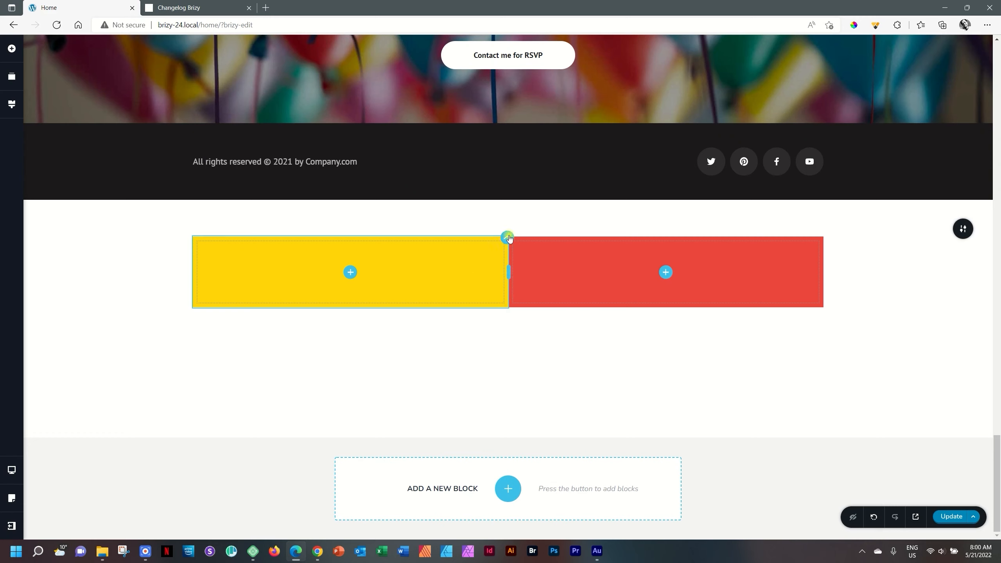
click(508, 238)
click(456, 213)
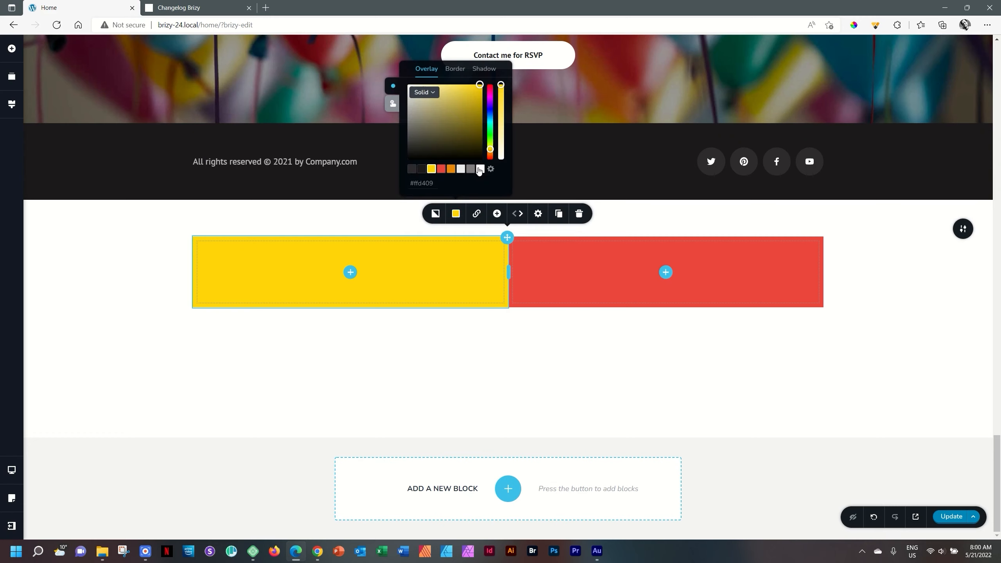
click(480, 170)
Change the red column's solid background overlay to the grey palette colour #837d81
click(813, 231)
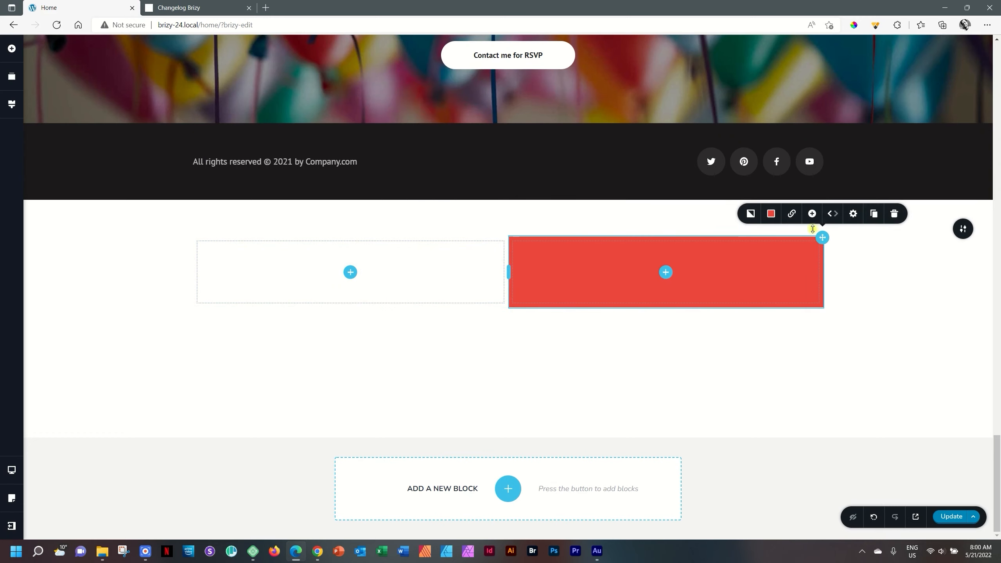
click(772, 214)
click(786, 169)
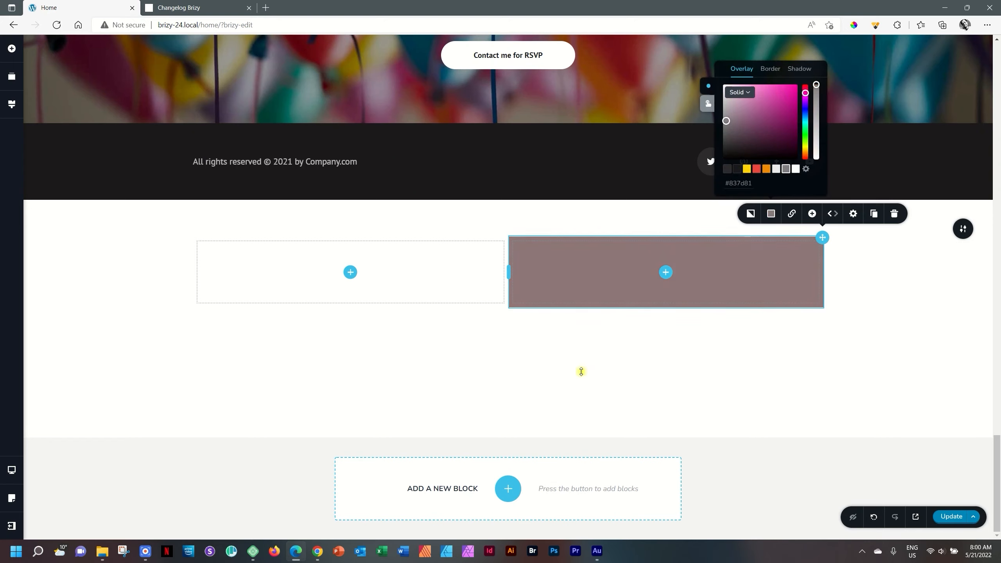
click(581, 372)
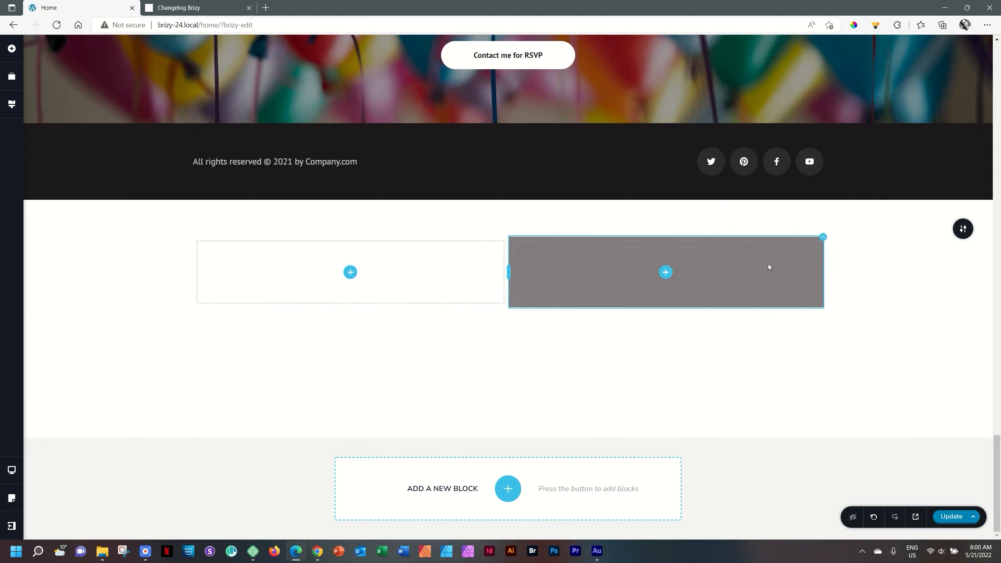
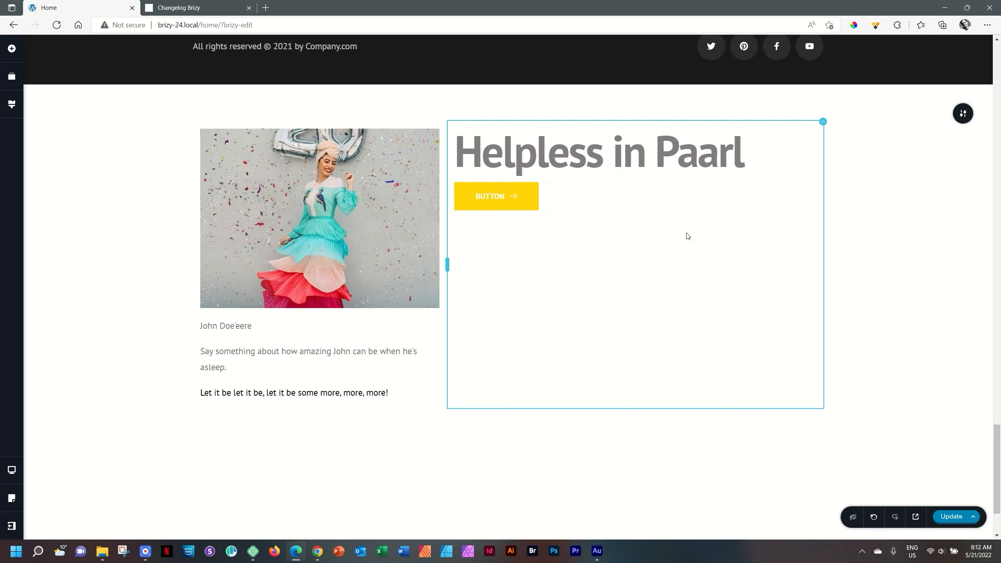
Try middle and bottom content alignment on the "Helpless in Paarl" column, and finish on the fourth alignment option
click(822, 124)
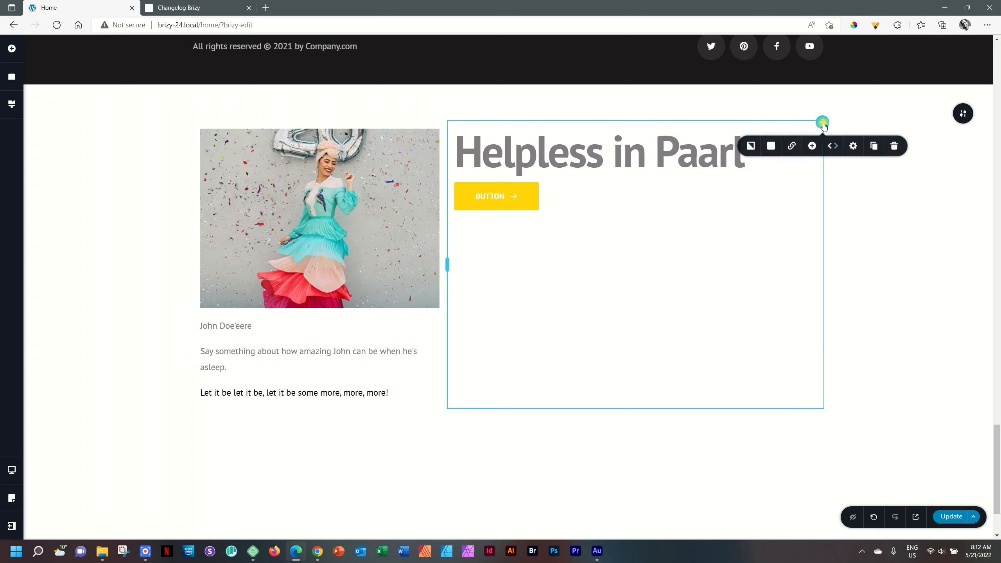
click(853, 147)
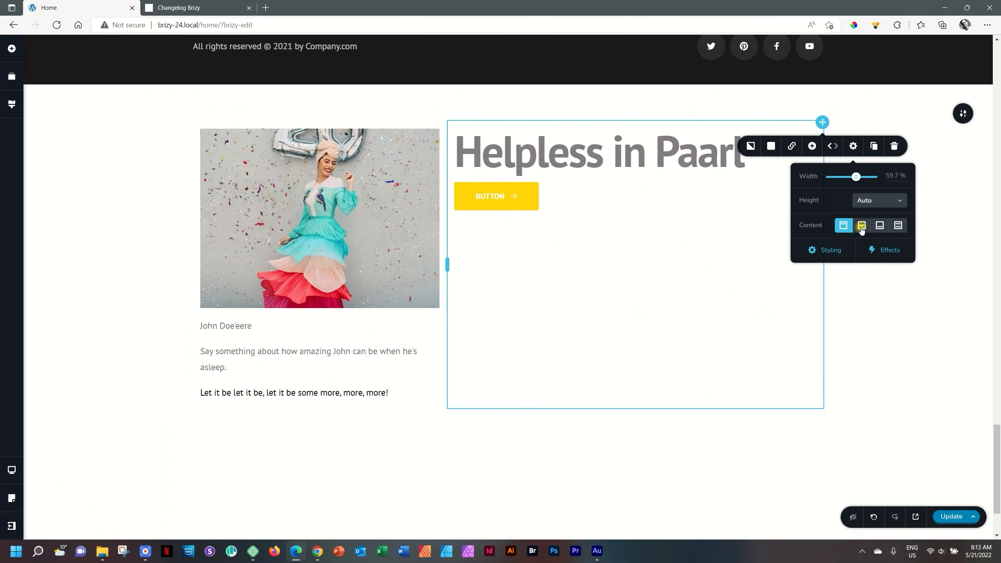
click(862, 226)
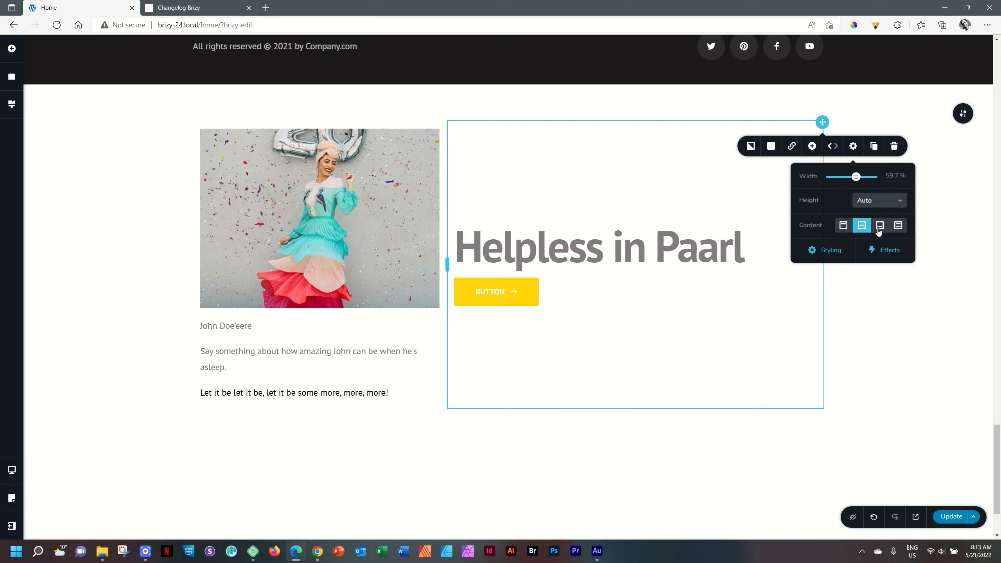
click(880, 227)
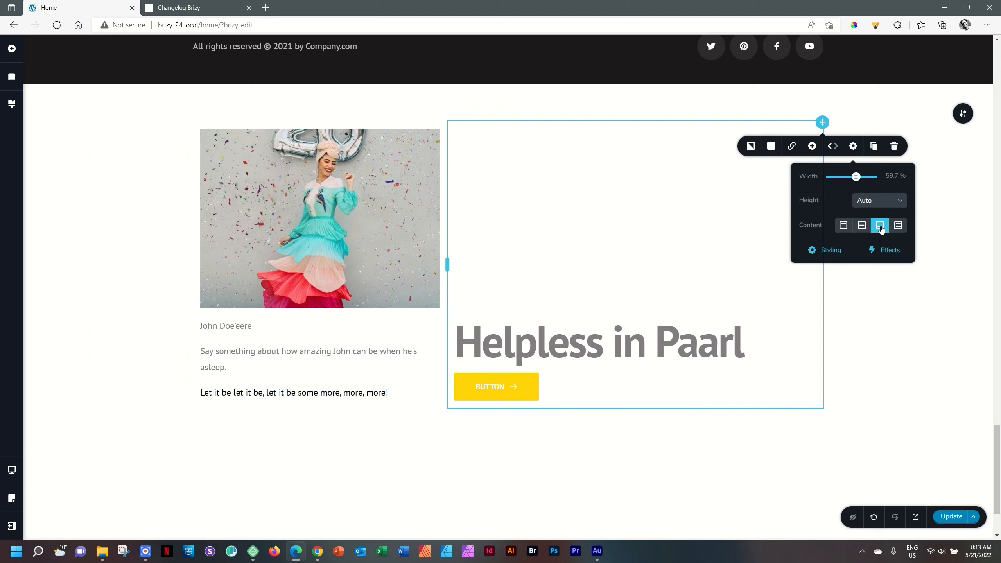
click(899, 226)
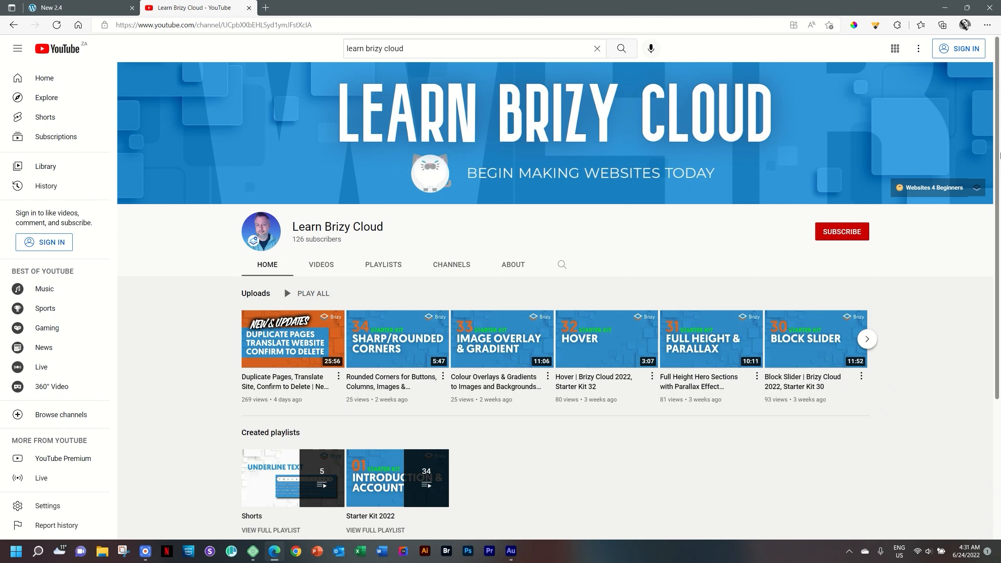
Switch to the New 2.4 page and move the Full Name form field below Email Address
click(93, 3)
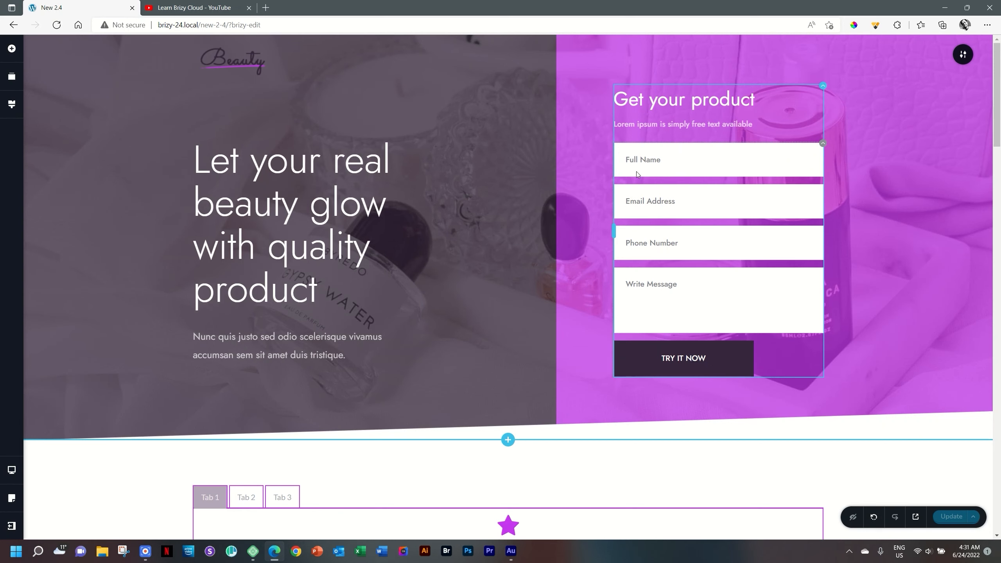
click(709, 160)
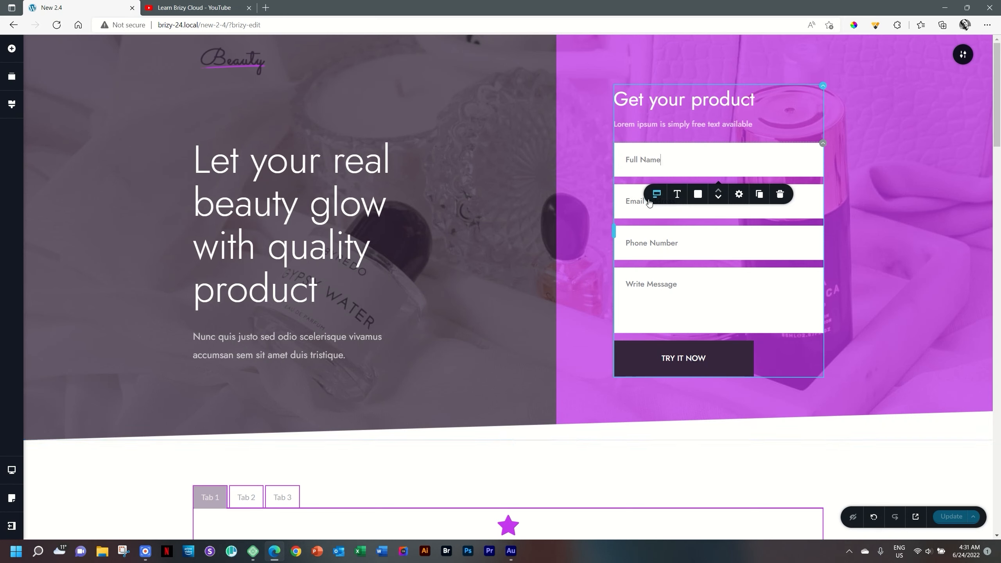
click(721, 202)
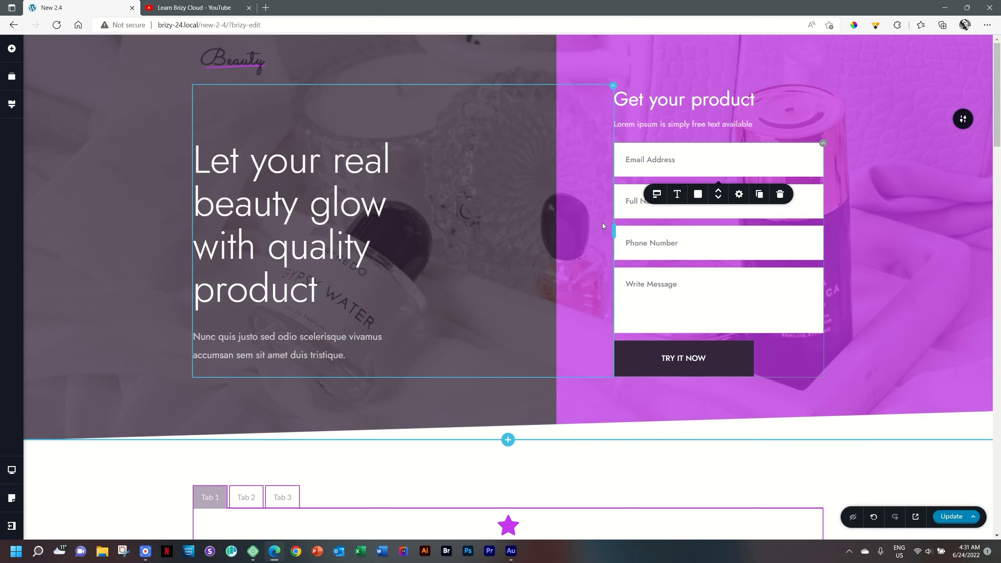
Move the Write Message field up in the form so it sits directly below Email Address
click(700, 289)
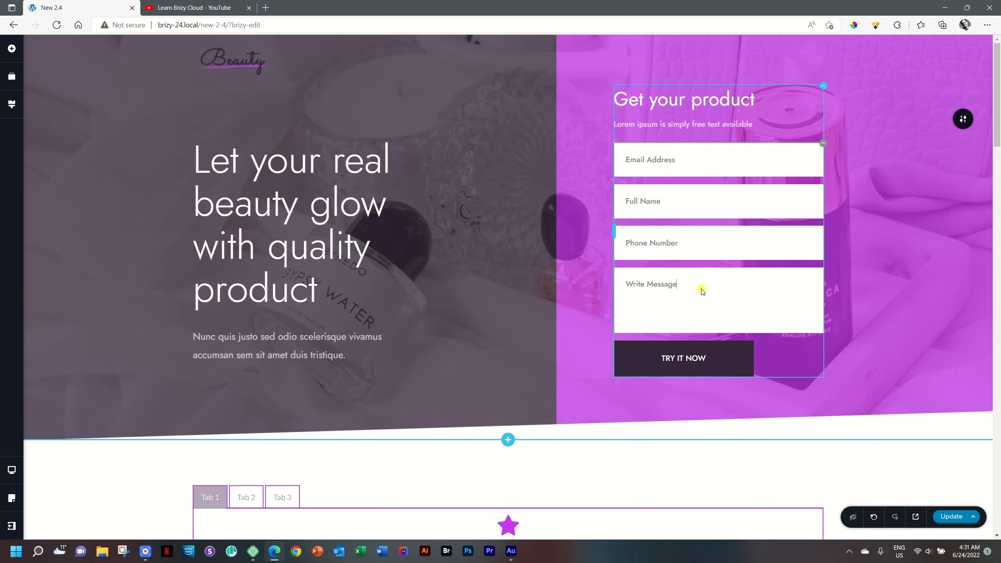
click(718, 247)
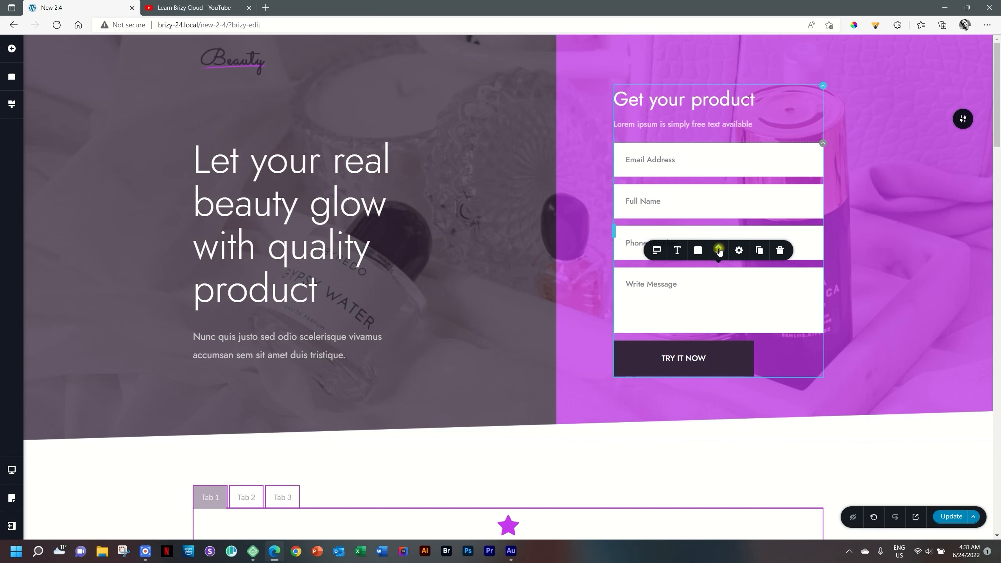
click(718, 250)
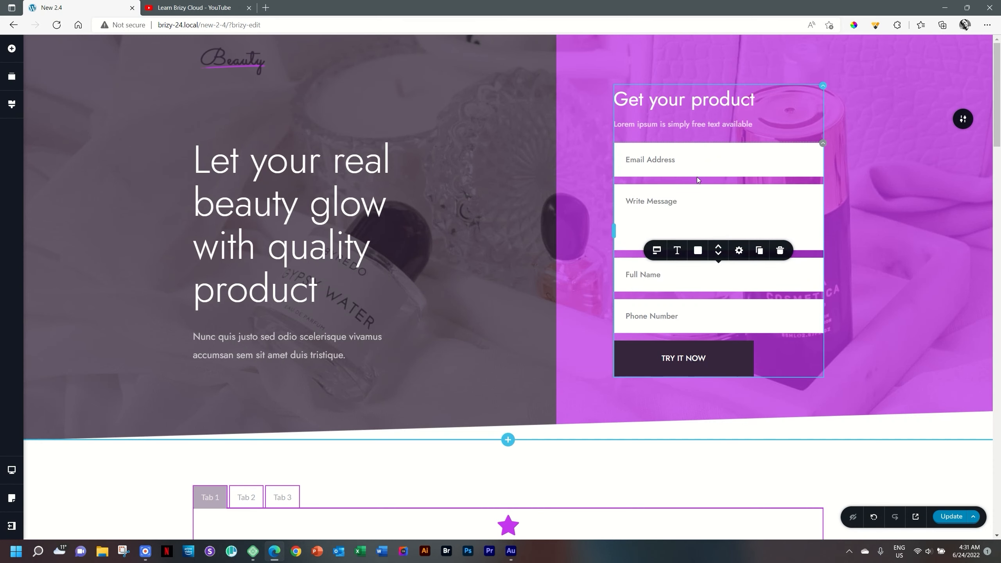
click(699, 166)
Reorder the horizontal tabs below the form so Tab 1 sits between Tab 2 and Tab 3
scroll(810, 193, down, 10)
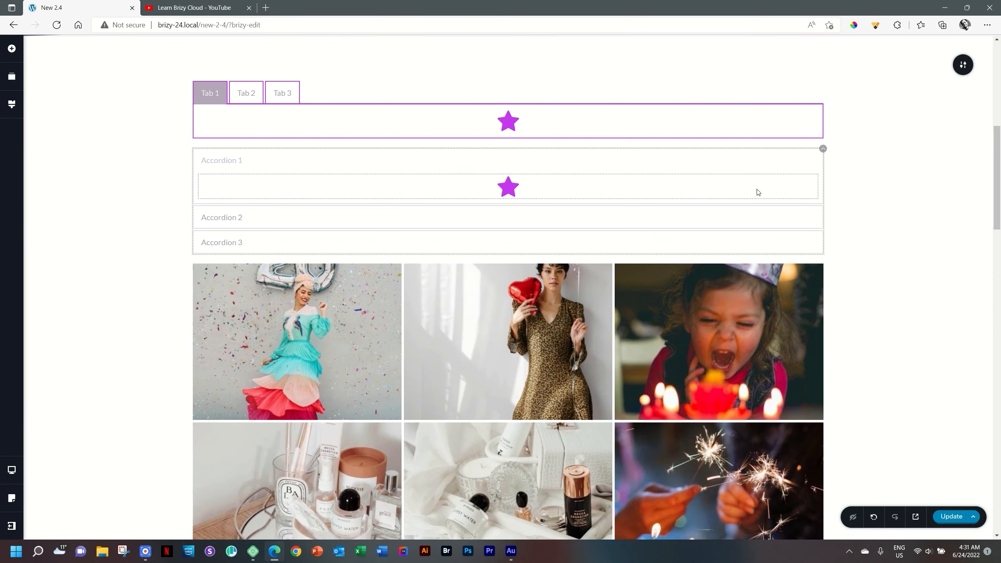
click(247, 93)
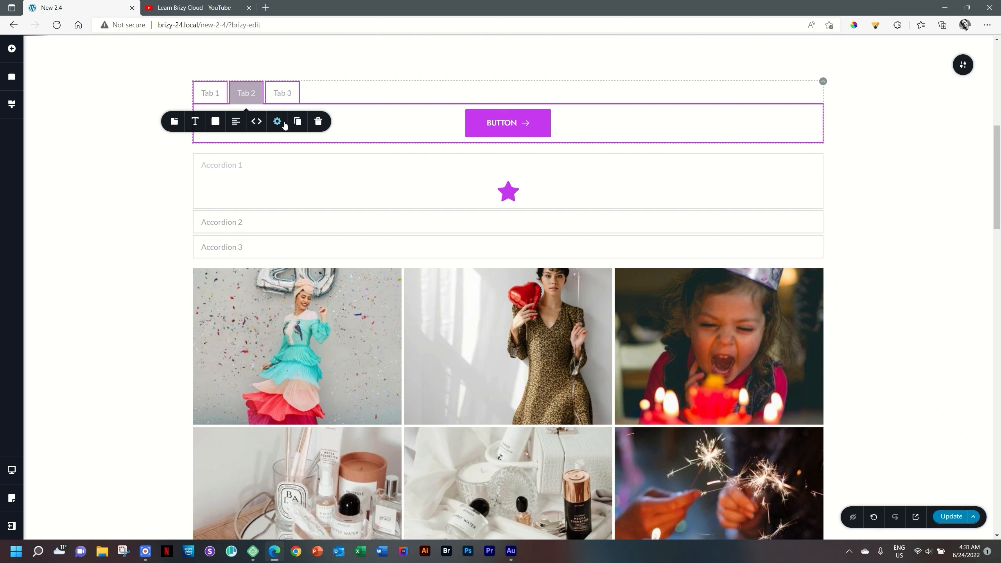
click(259, 123)
click(258, 124)
click(255, 124)
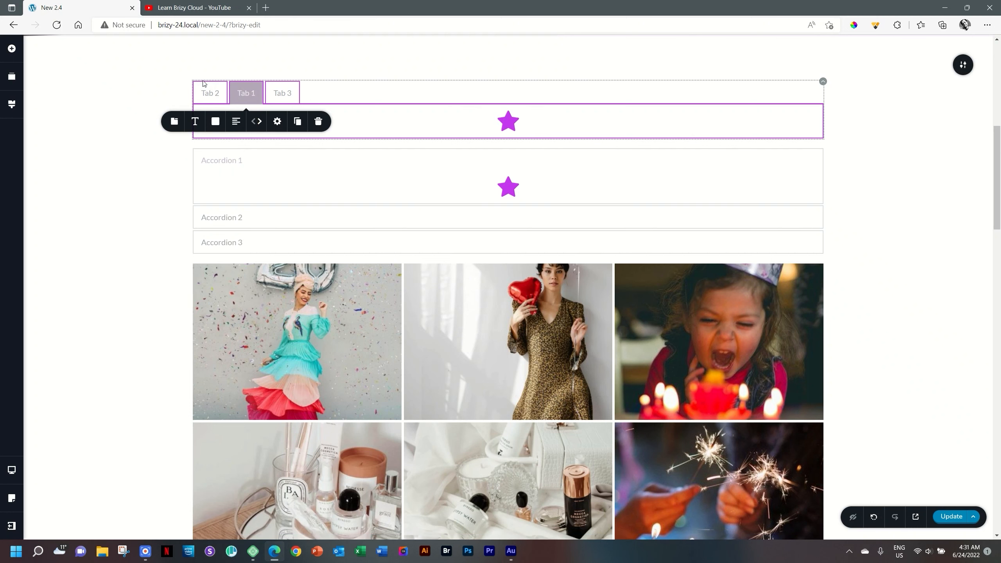
click(150, 204)
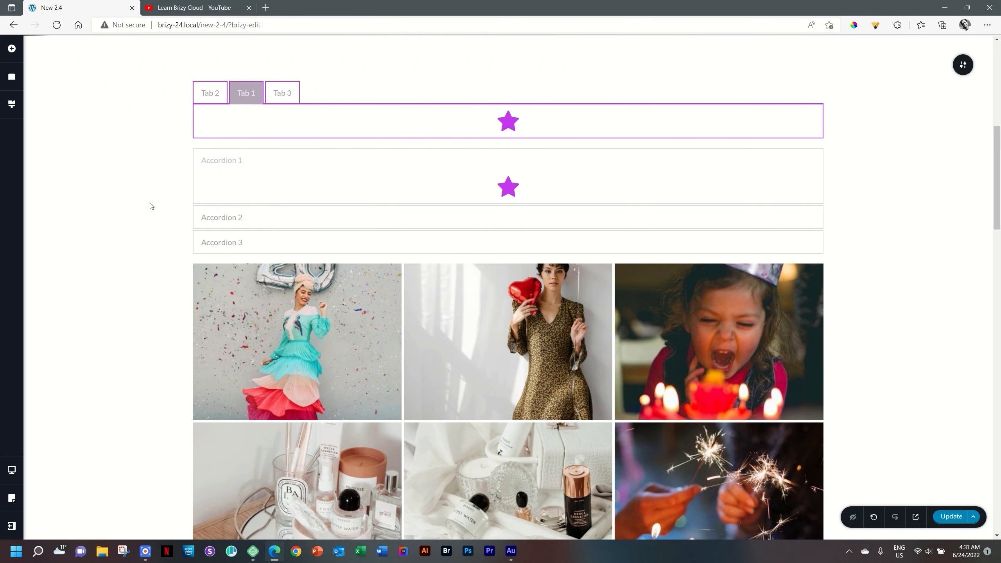
Reorder the accordion items so Accordion 1 sits between Accordion 2 and Accordion 3
click(231, 163)
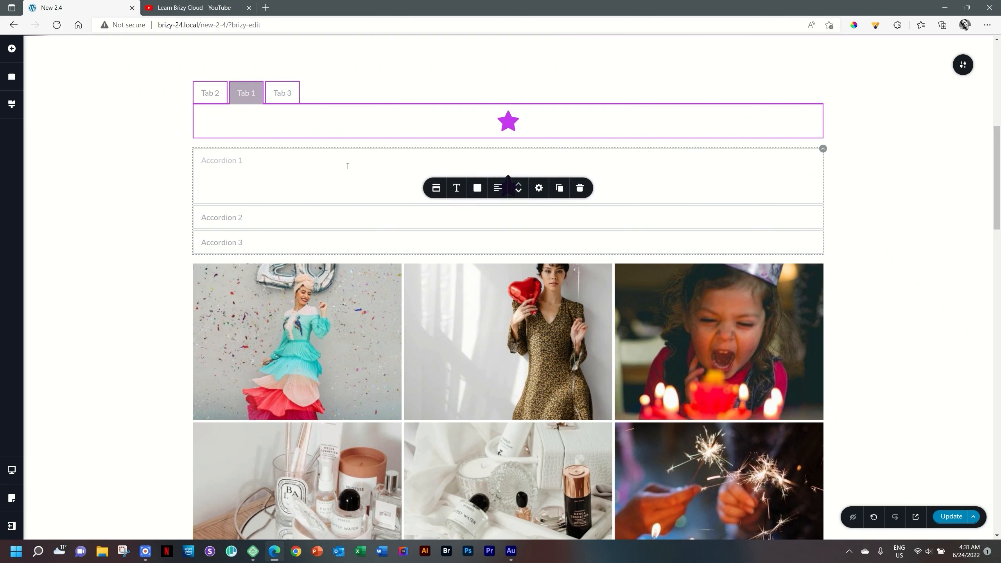
click(521, 192)
click(520, 190)
click(518, 184)
Move the gallery image of the child with candles to the first position, and forward to the fifth, just before the sparklers
scroll(520, 184, down, 4)
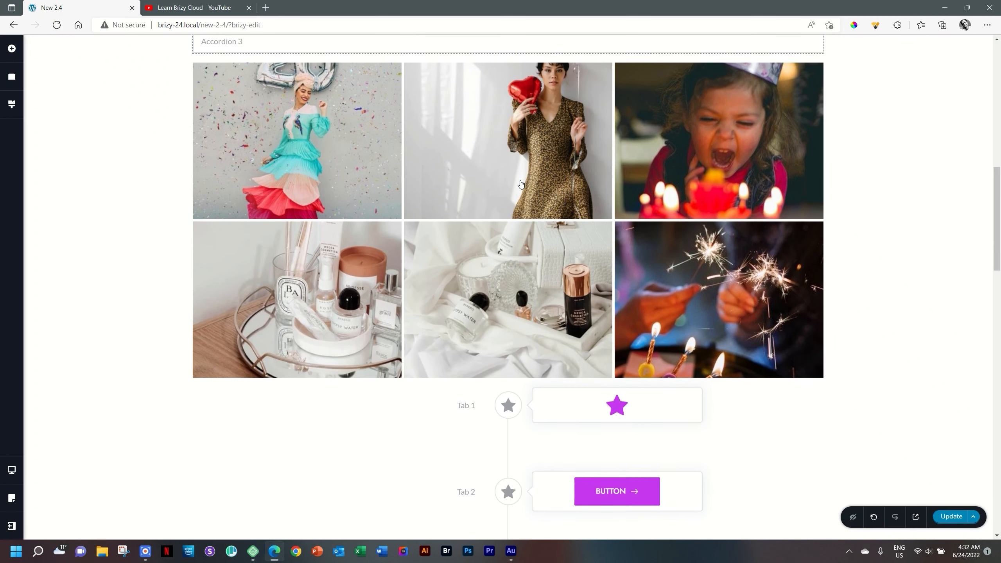
scroll(520, 180, up, 2)
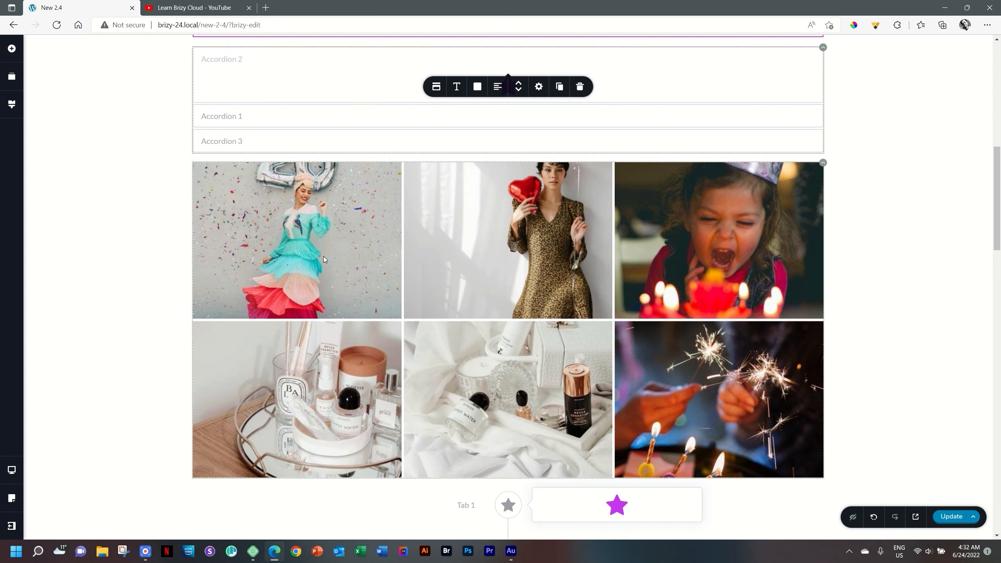
click(775, 255)
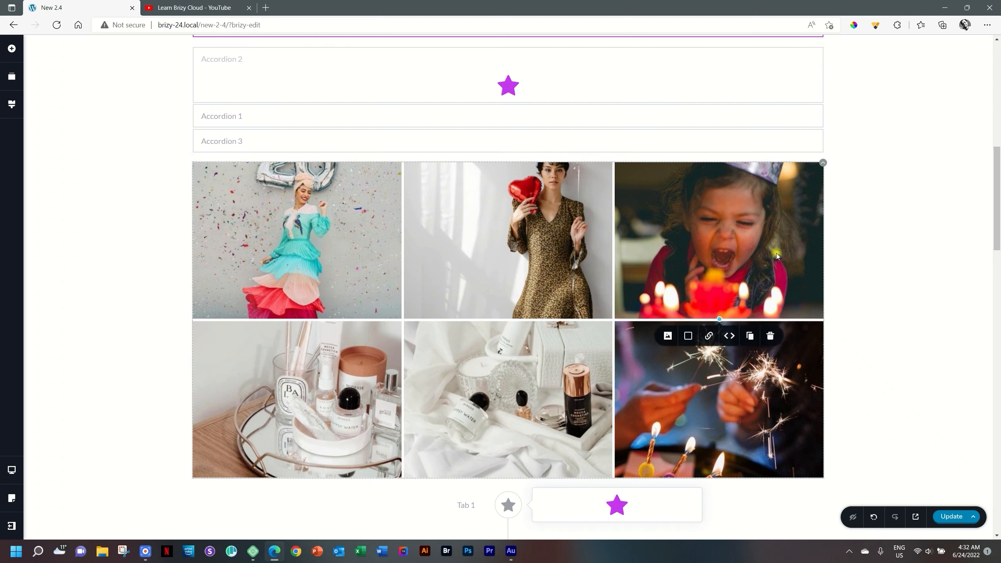
click(727, 336)
click(726, 336)
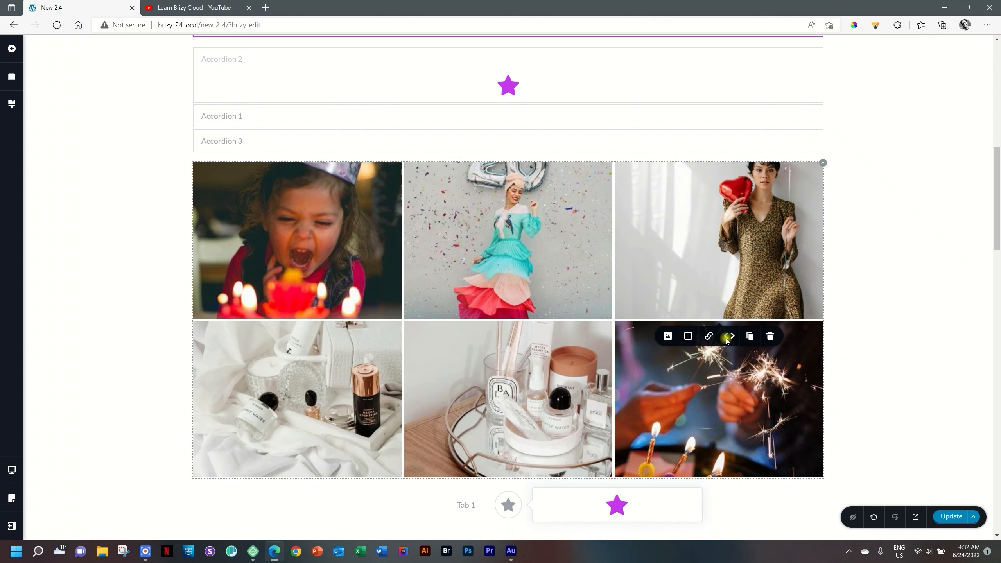
click(734, 336)
click(734, 337)
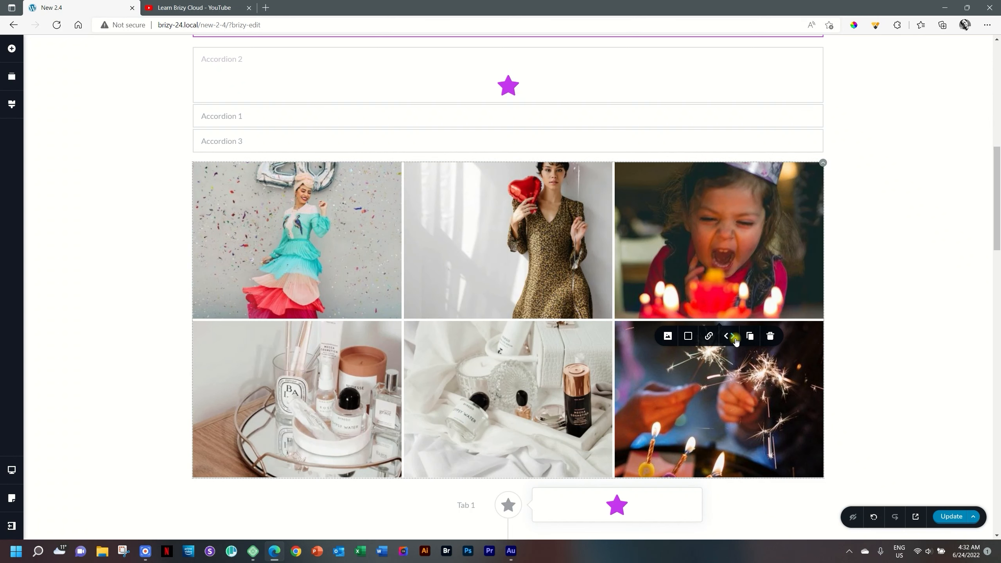
click(734, 338)
click(734, 339)
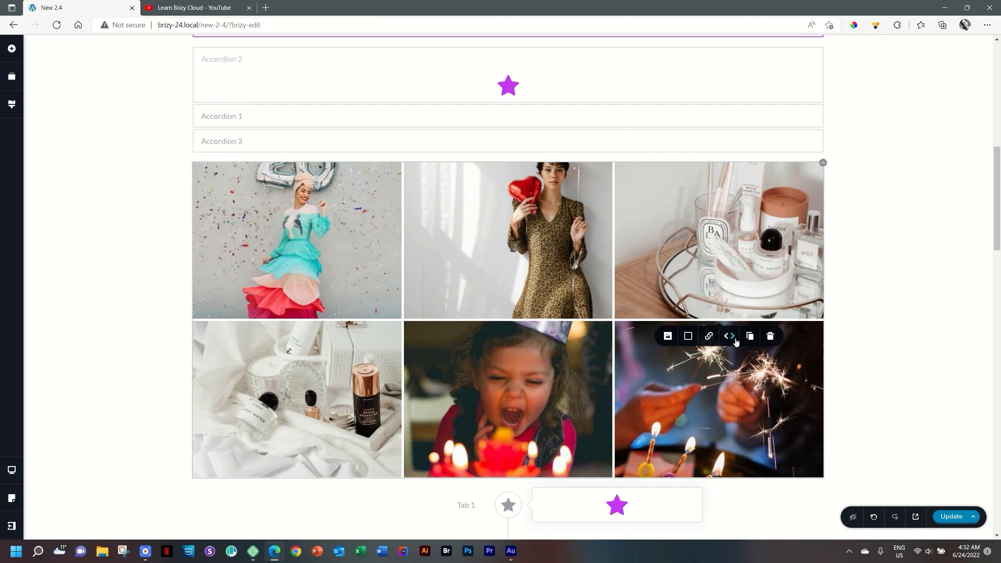
Move the timeline entry with the masked party photo up to the first position, above Tab 1
scroll(736, 342, down, 10)
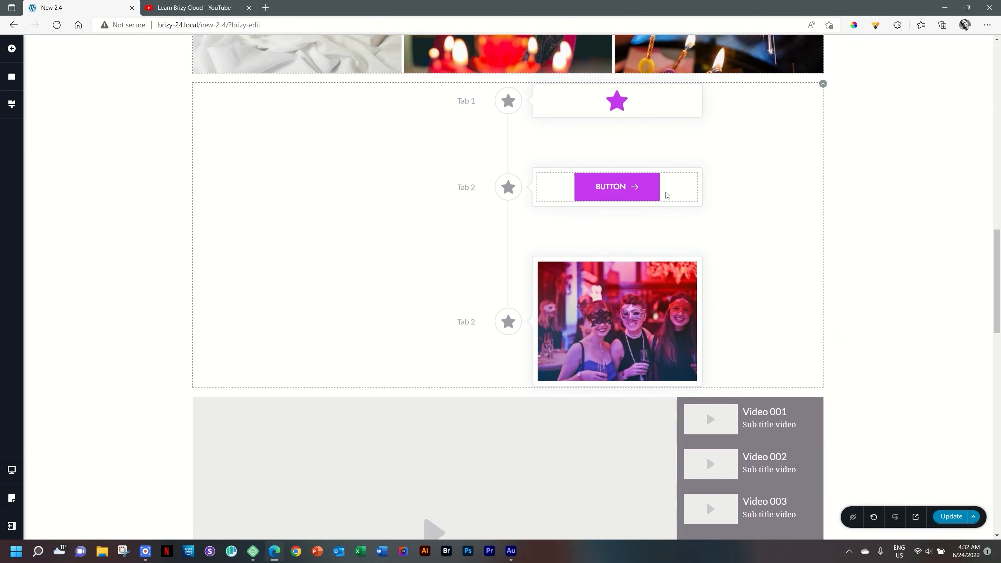
click(509, 322)
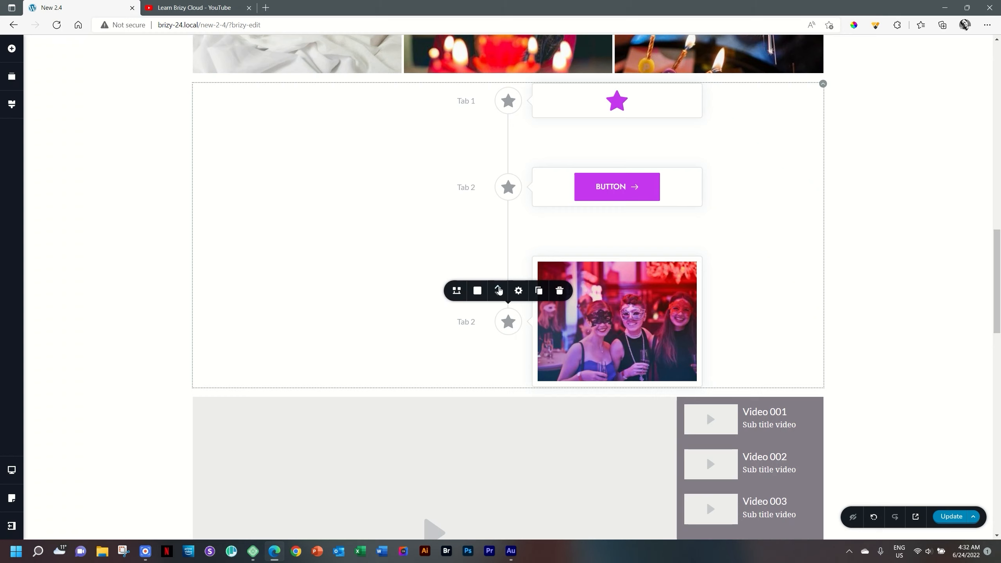
click(499, 289)
click(498, 289)
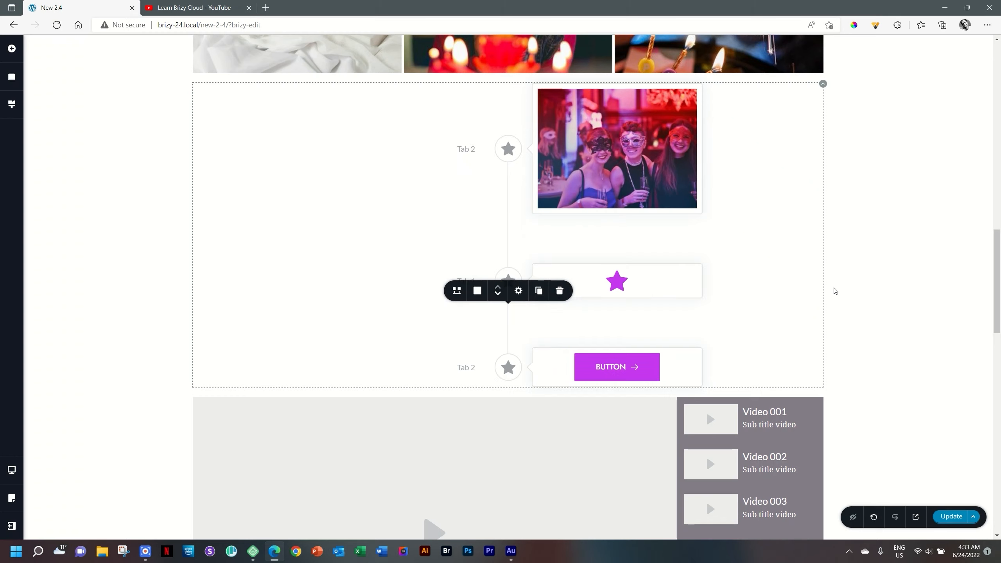
scroll(875, 297, down, 8)
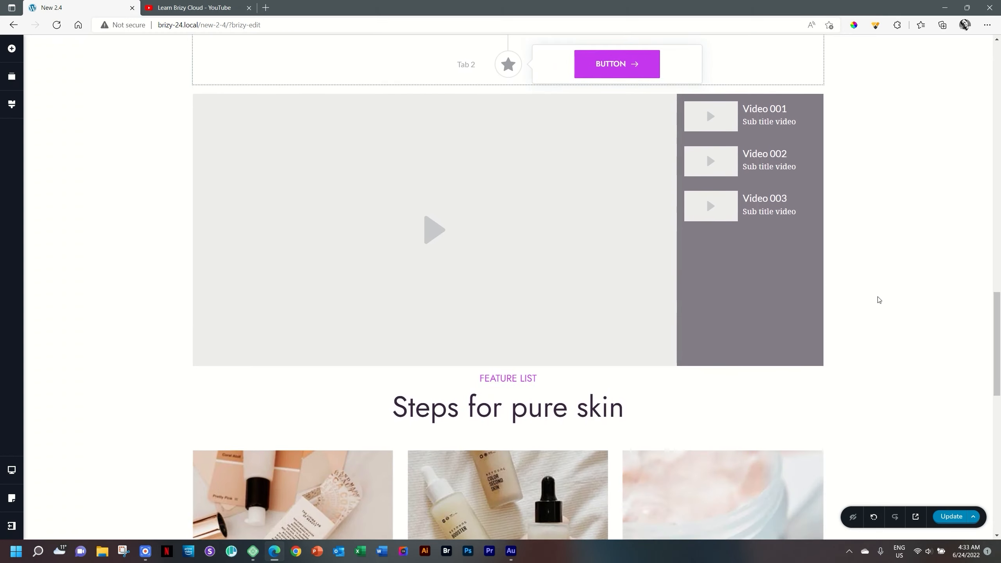
Move Video 001 down two positions in the video playlist, so it sits below Video 003
click(716, 120)
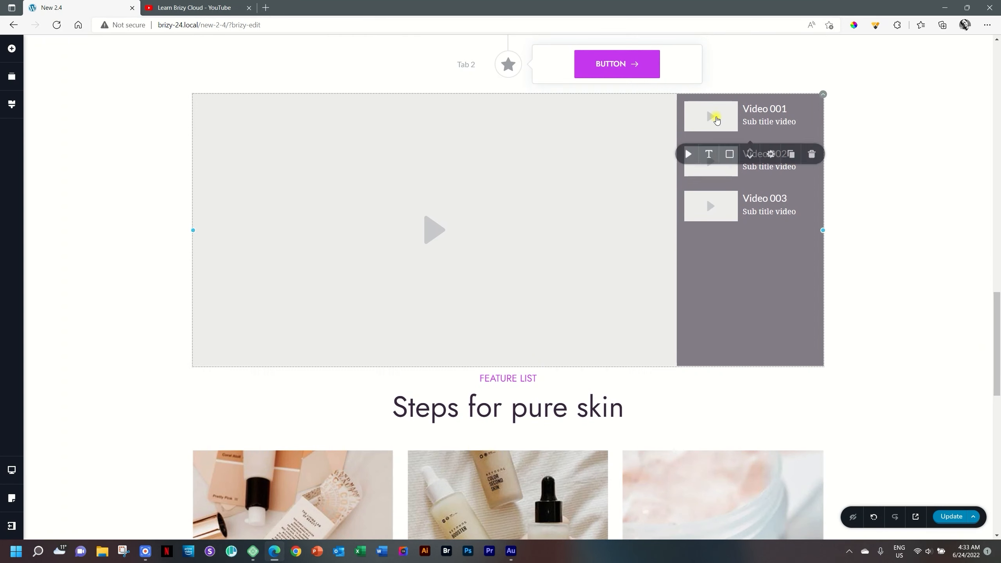
click(751, 158)
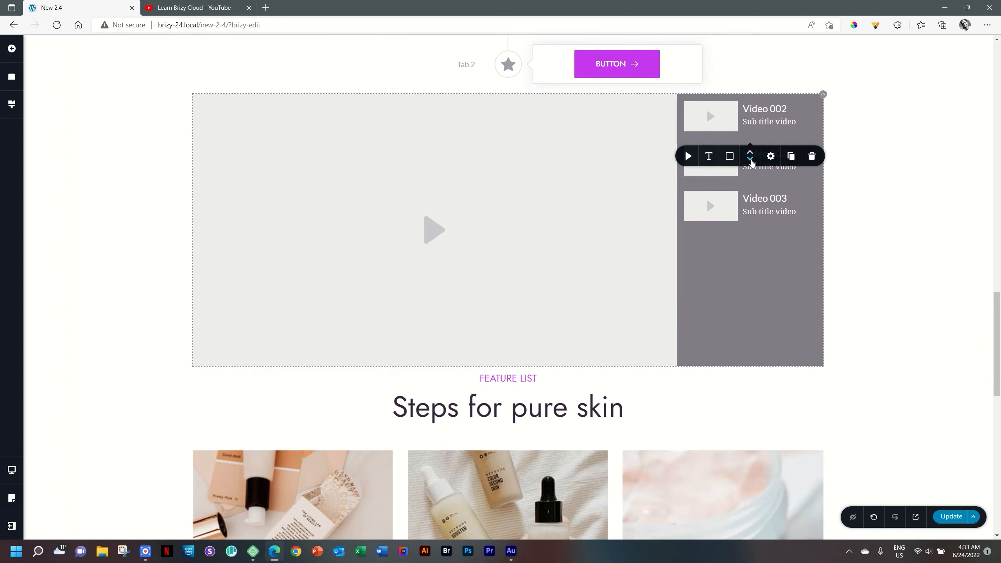
click(751, 158)
click(978, 213)
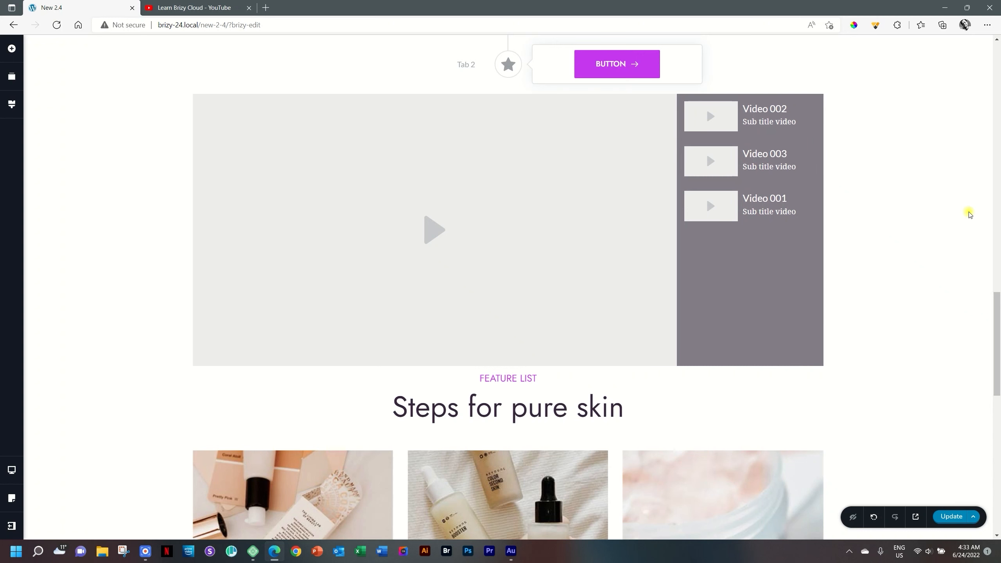
Move the Feature 01 column one position right in the feature list, between Feature 02 and Feature 03
scroll(974, 214, down, 10)
scroll(970, 215, up, 4)
scroll(970, 215, up, 2)
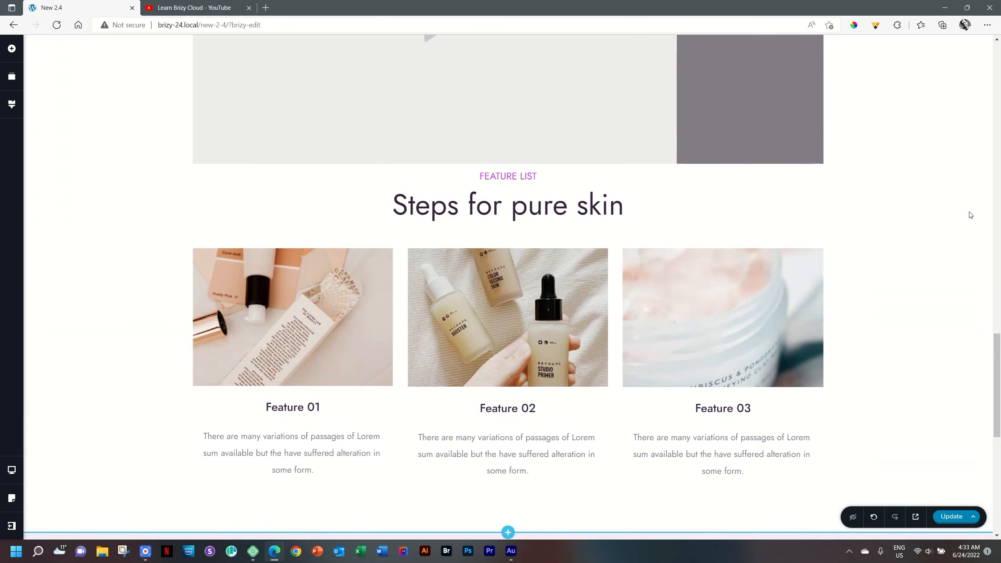
scroll(970, 215, down, 2)
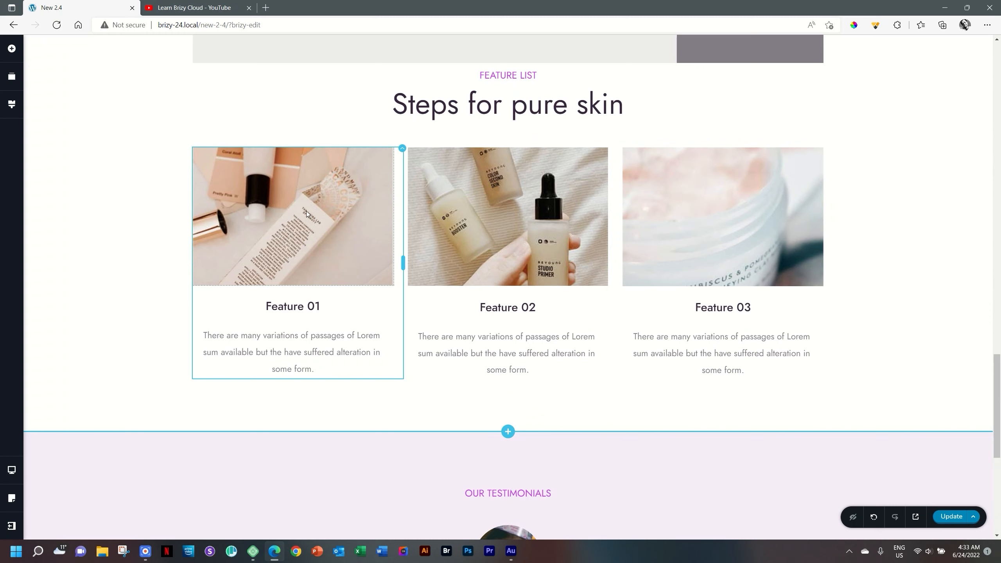
click(401, 151)
click(416, 173)
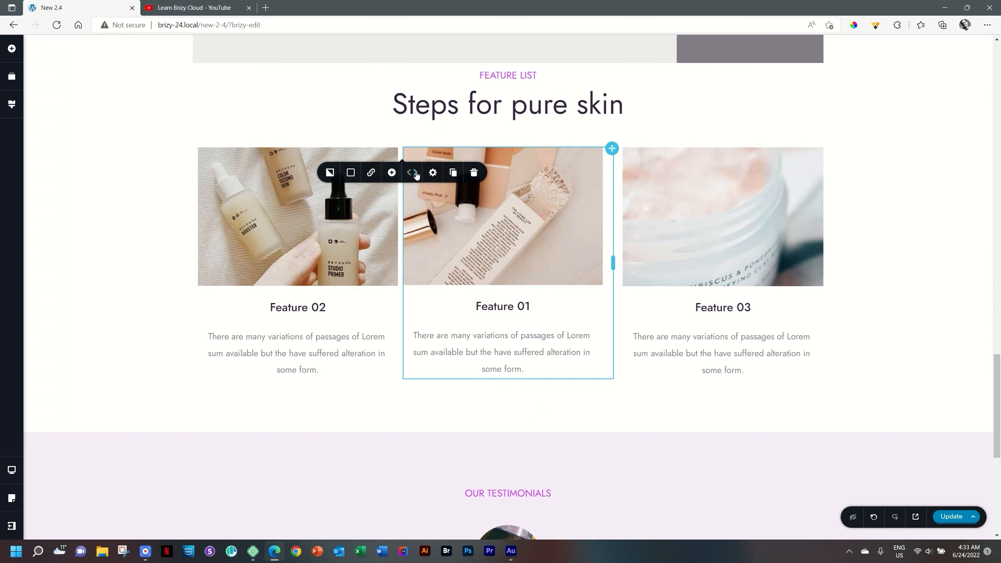
Move the testimonial slide with the darker purple background from second to third position in the slider
scroll(888, 261, down, 7)
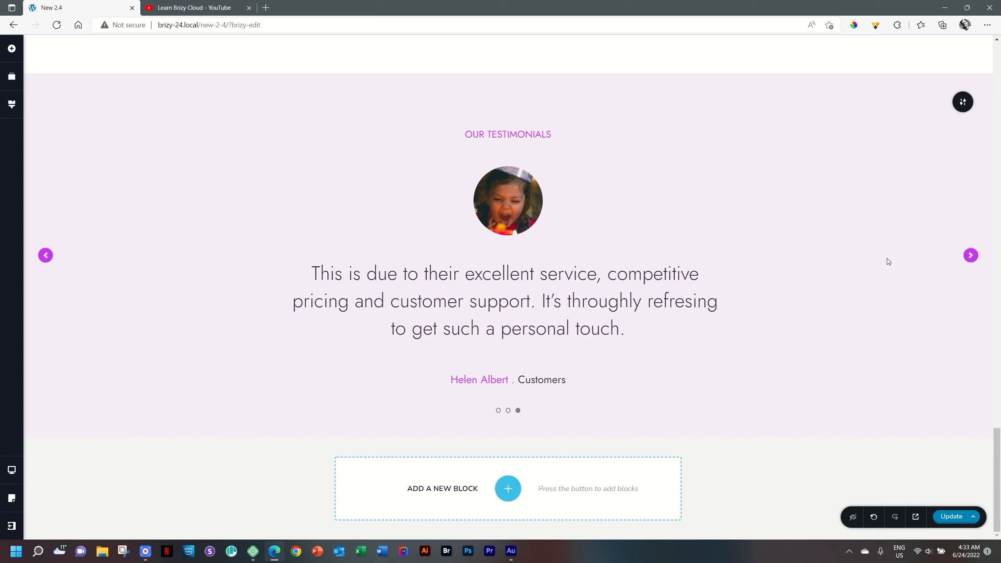
click(971, 256)
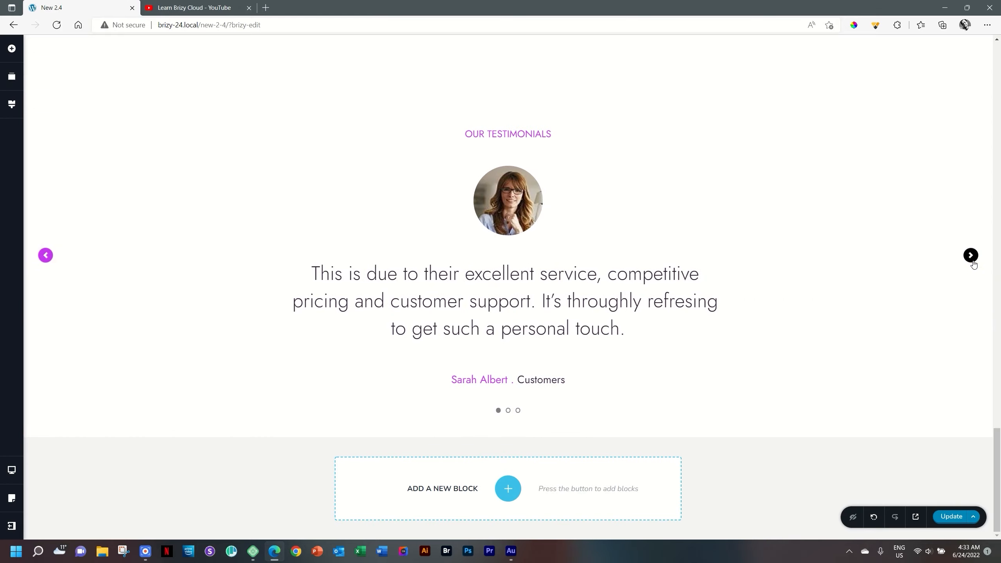
click(971, 256)
click(971, 256)
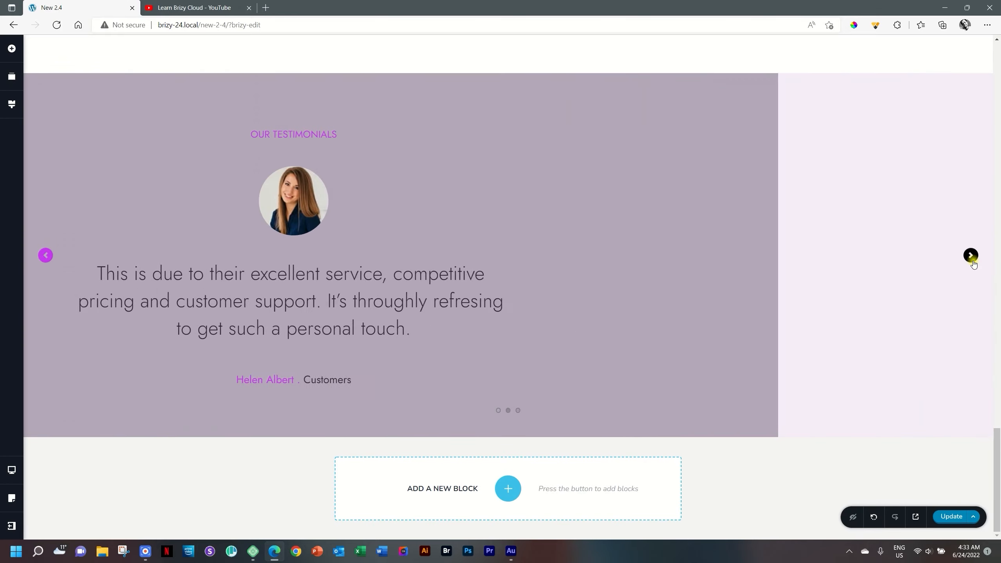
click(972, 256)
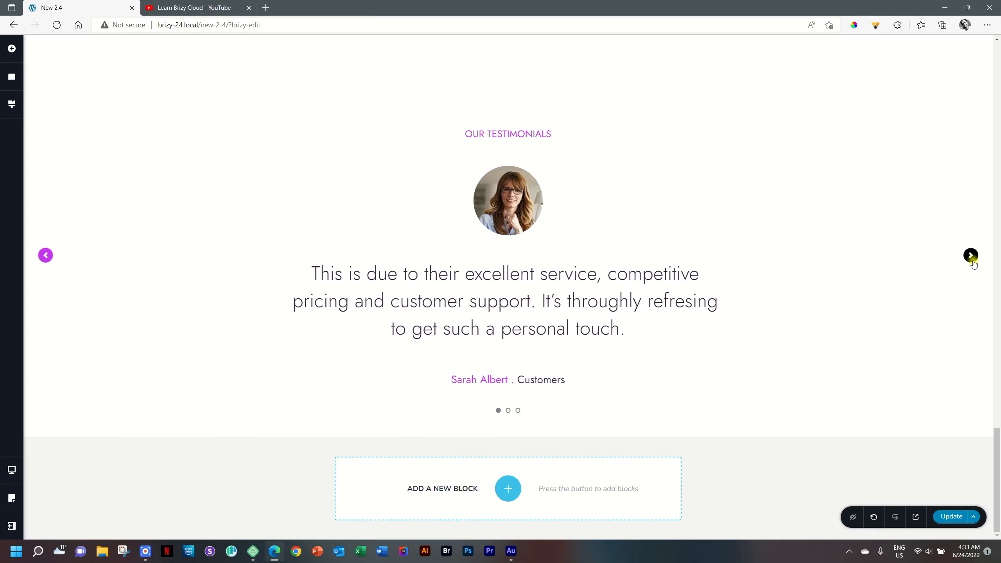
click(971, 257)
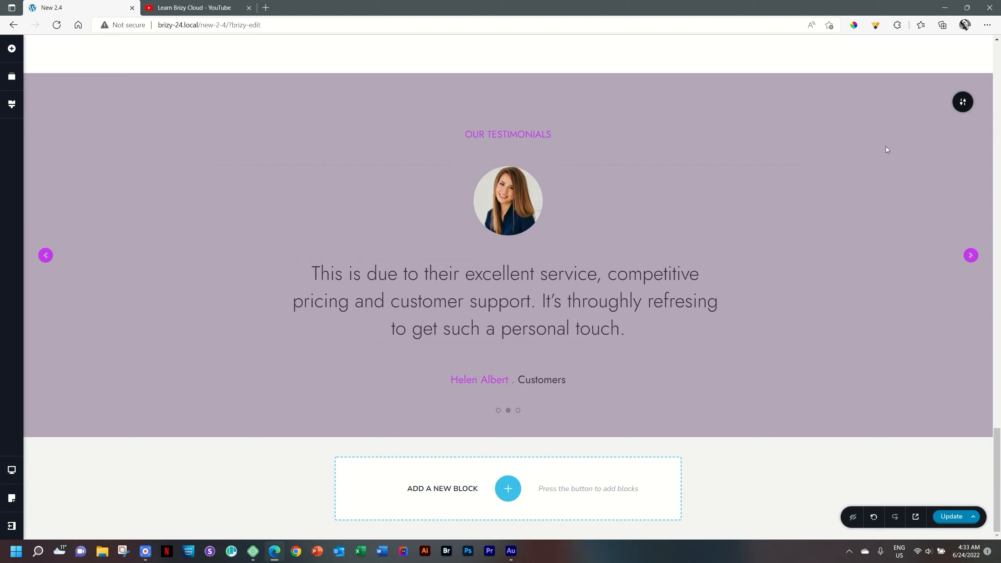
mouse_move(962, 104)
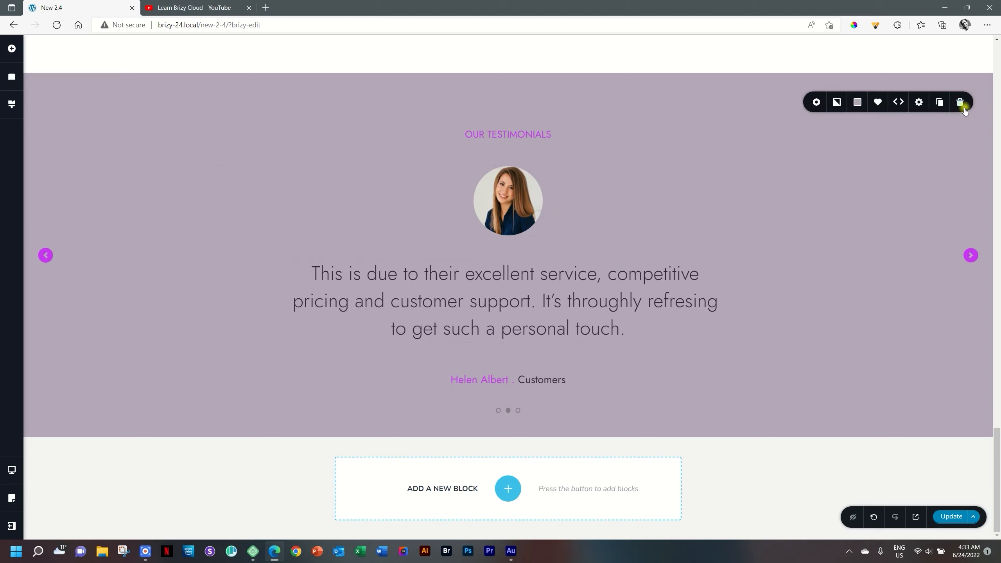
click(902, 102)
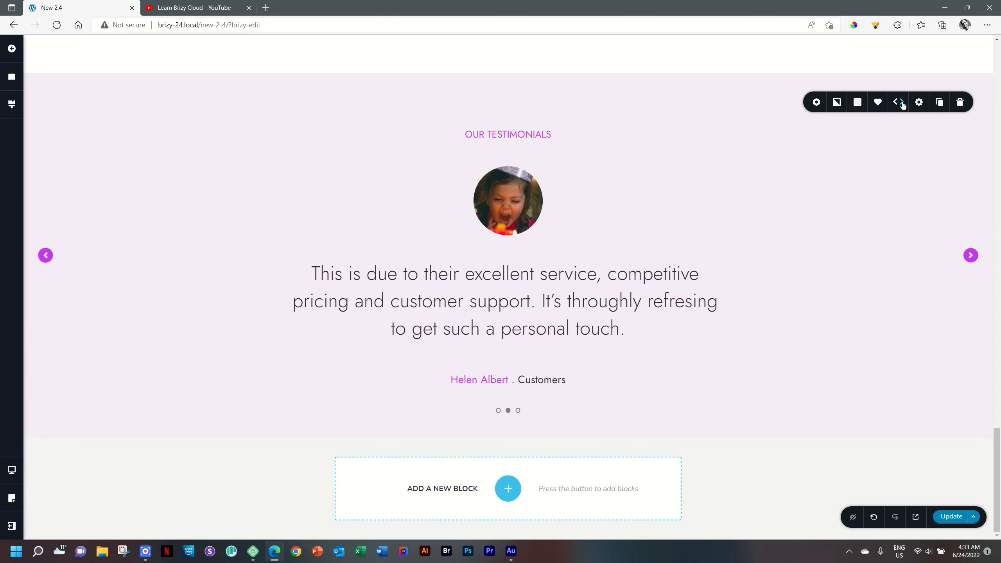
click(970, 256)
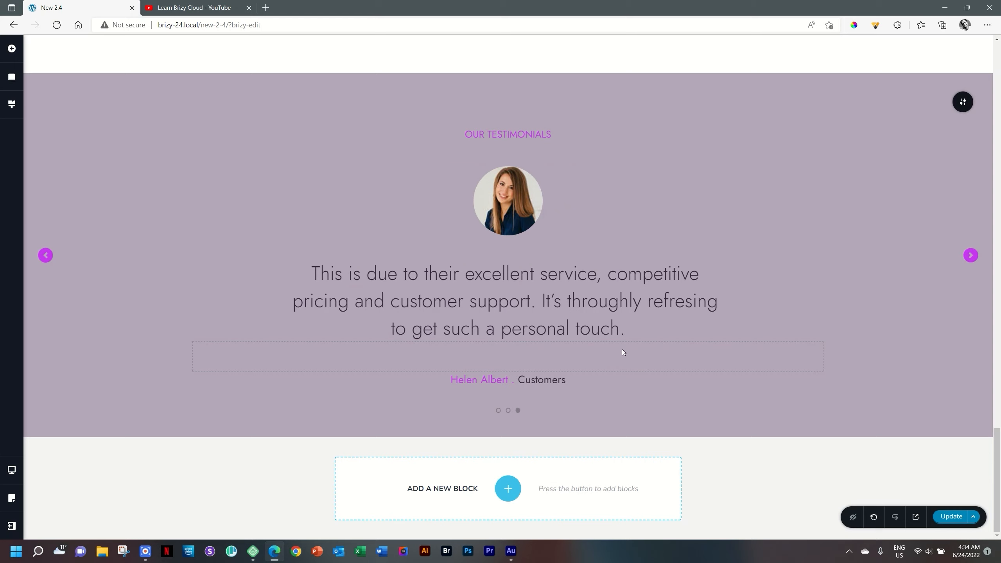
Check the feature column order and the Feature 02 column's options in the mobile view, and return to the desktop view
scroll(621, 350, up, 10)
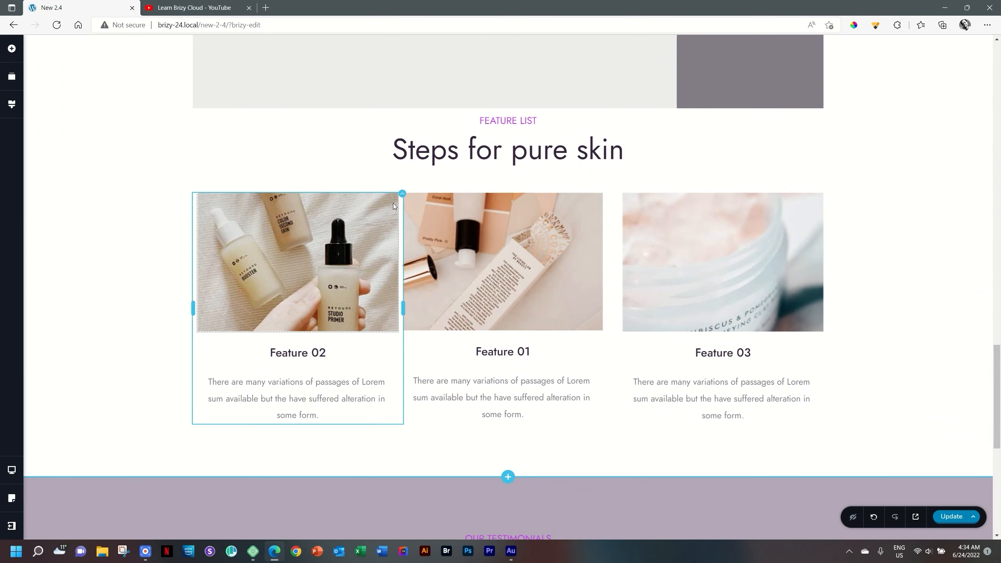
mouse_move(11, 469)
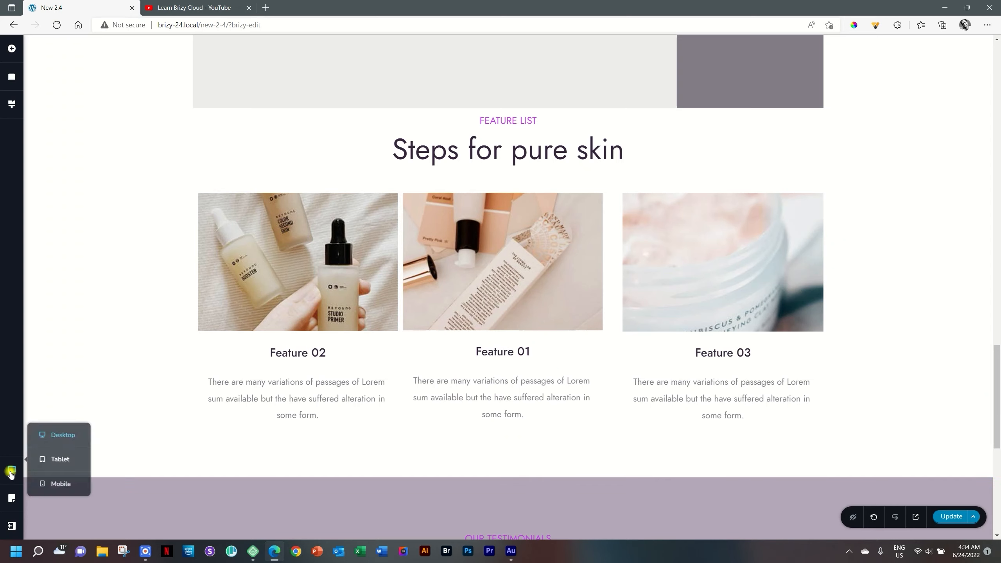
click(57, 482)
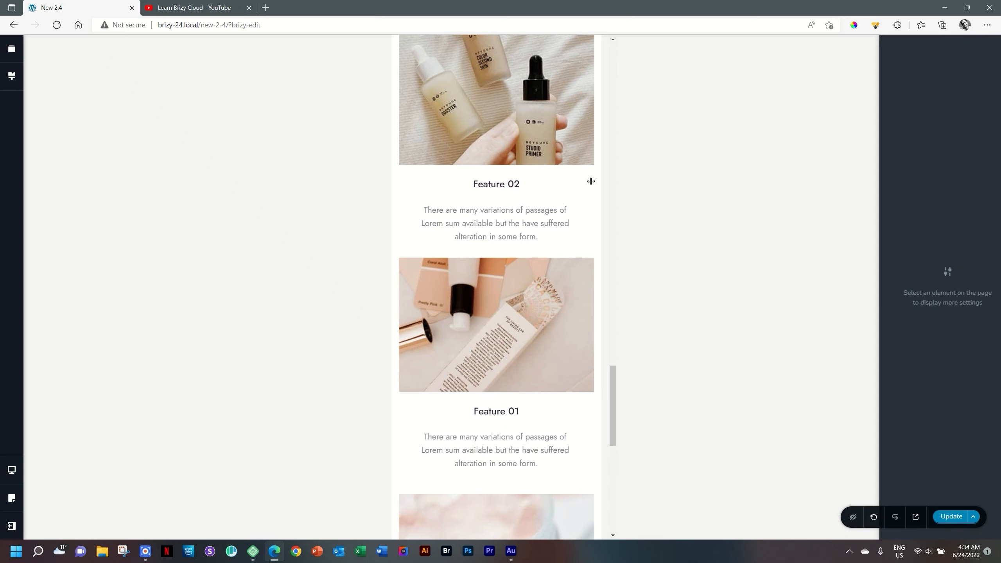
scroll(576, 203, up, 5)
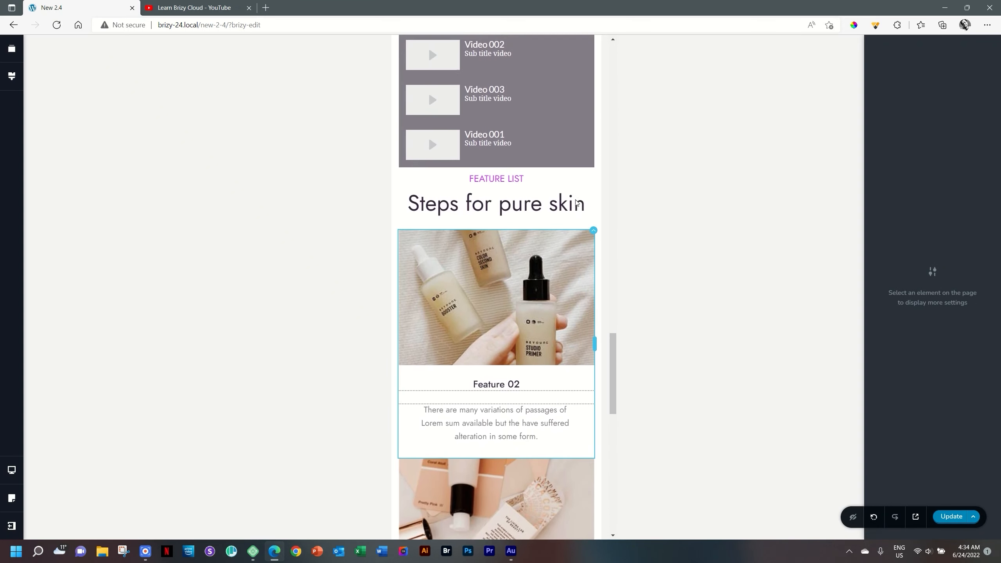
click(593, 232)
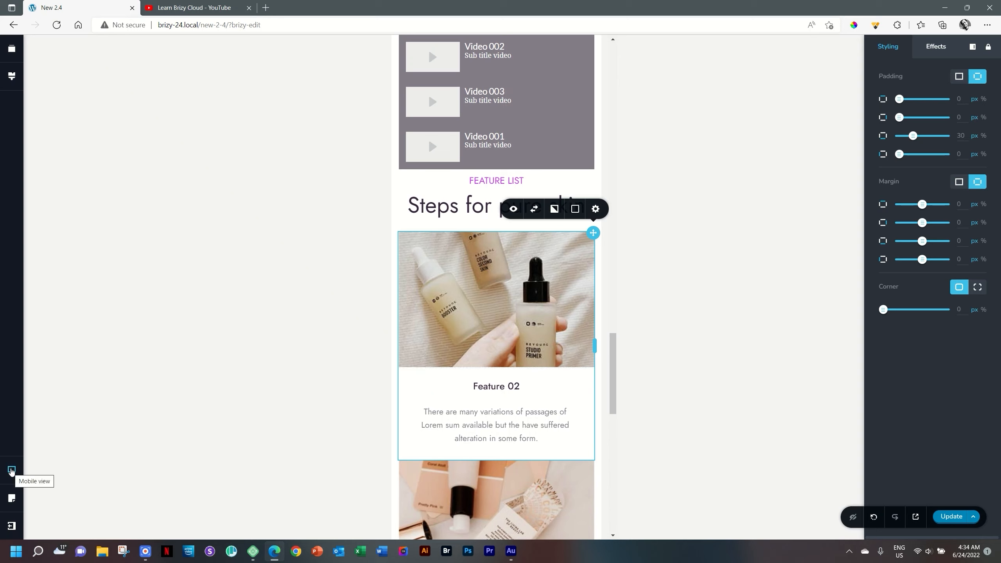
click(11, 470)
click(58, 438)
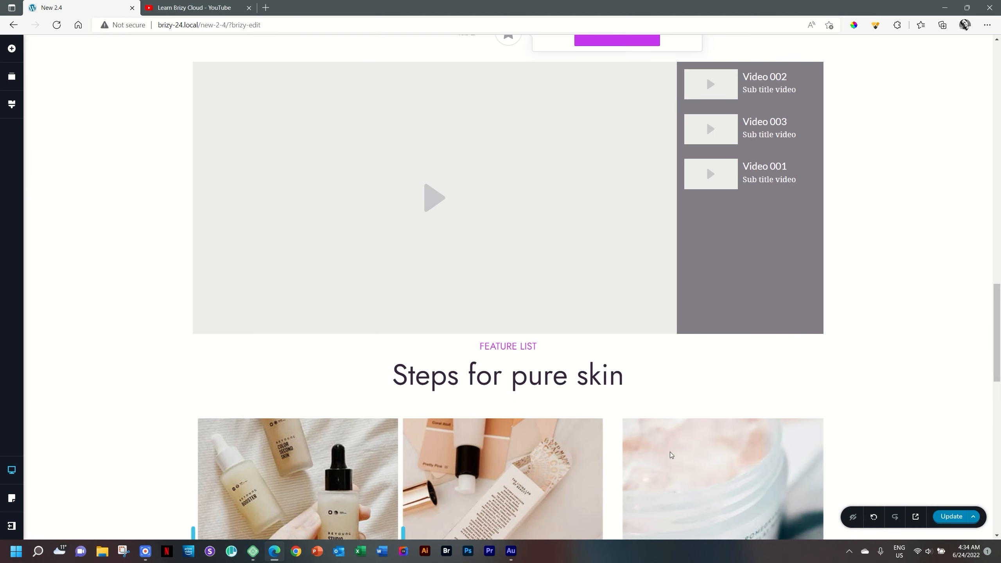
Set Pattern-BG.jpg from the media library as the background image of the empty block below the footer
scroll(672, 452, down, 5)
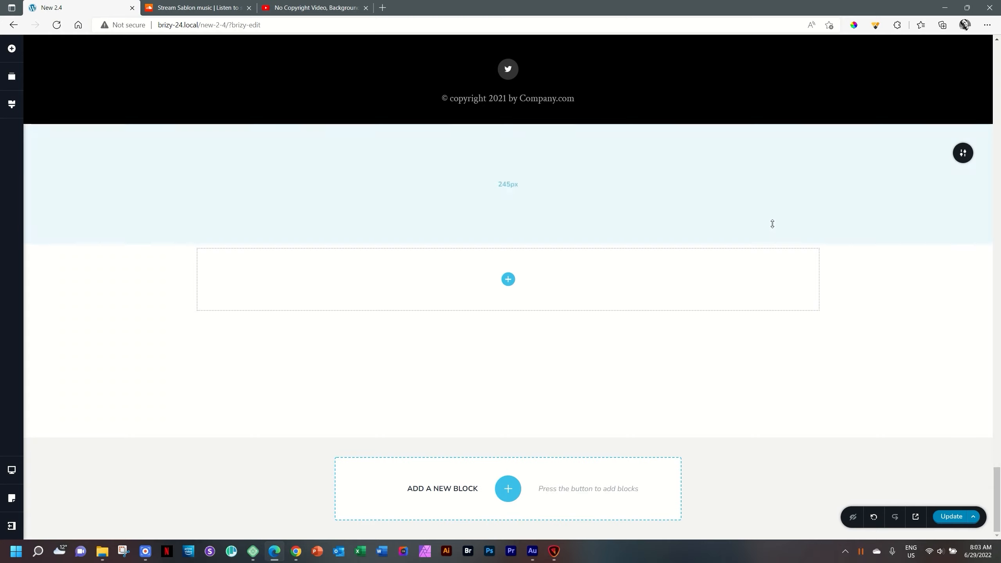
mouse_move(962, 153)
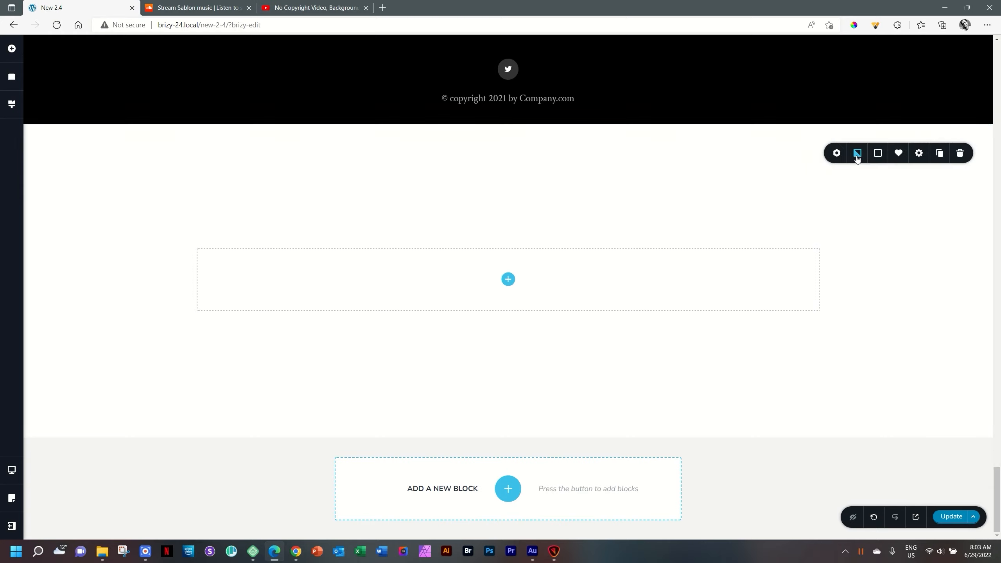
click(857, 154)
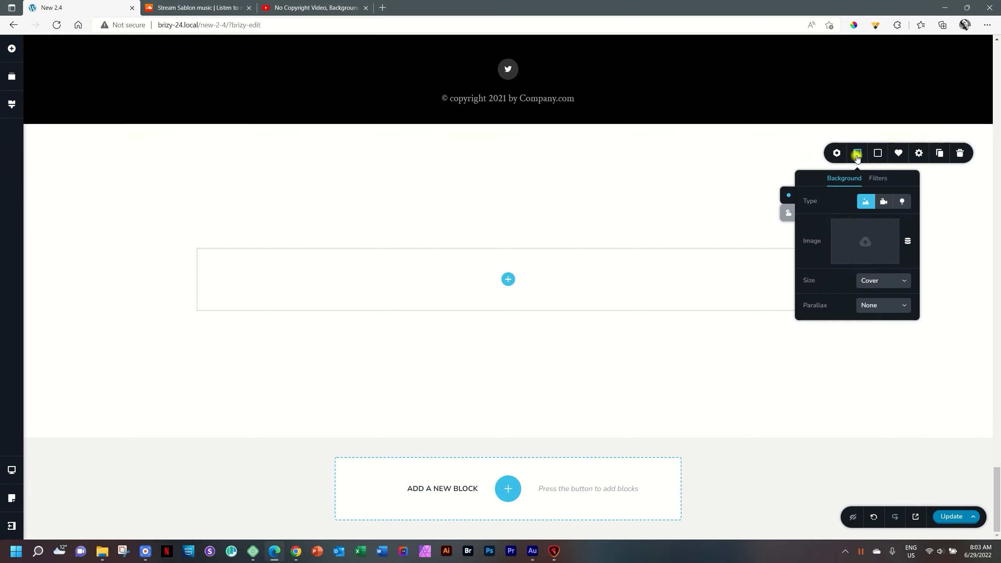
click(873, 239)
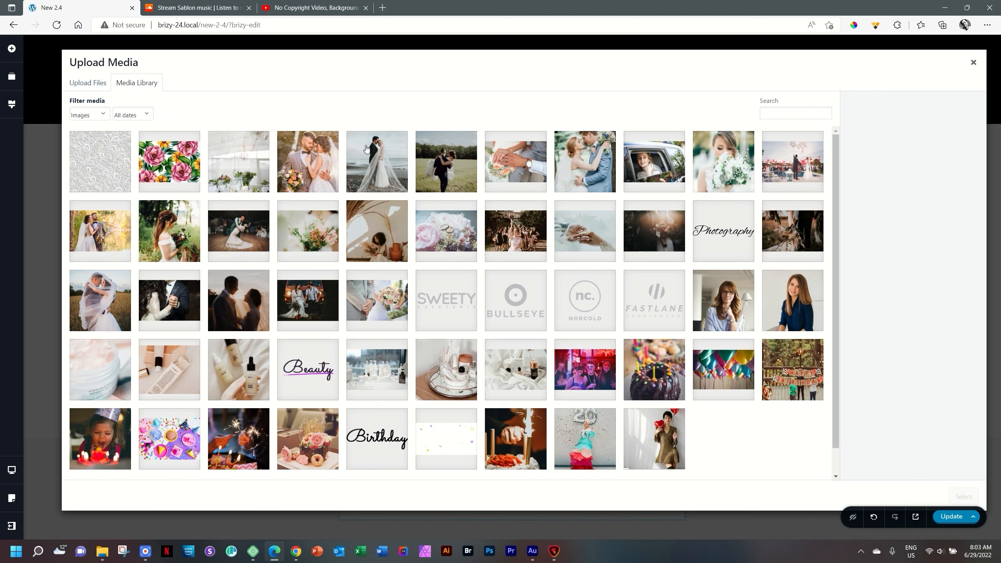
click(101, 162)
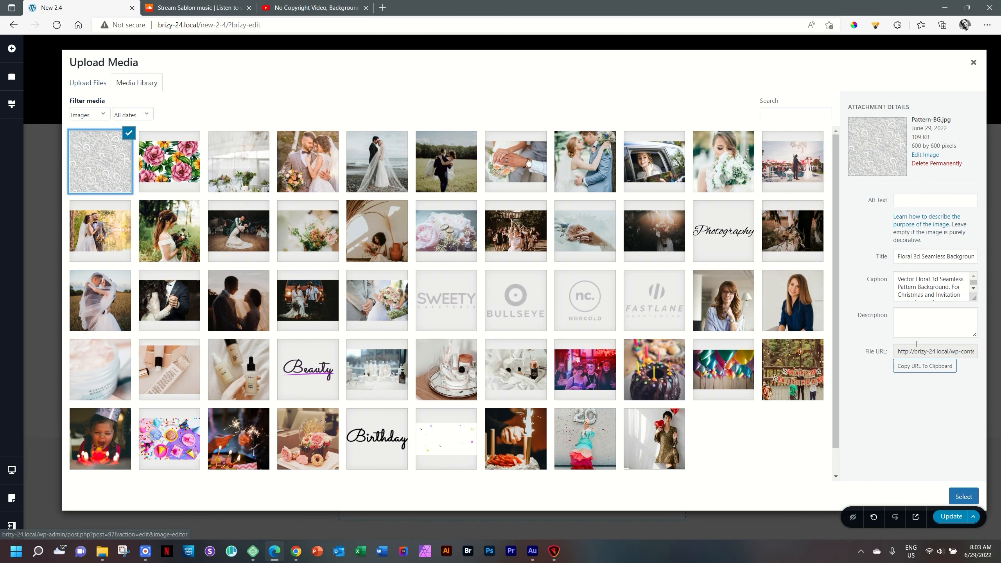
click(951, 518)
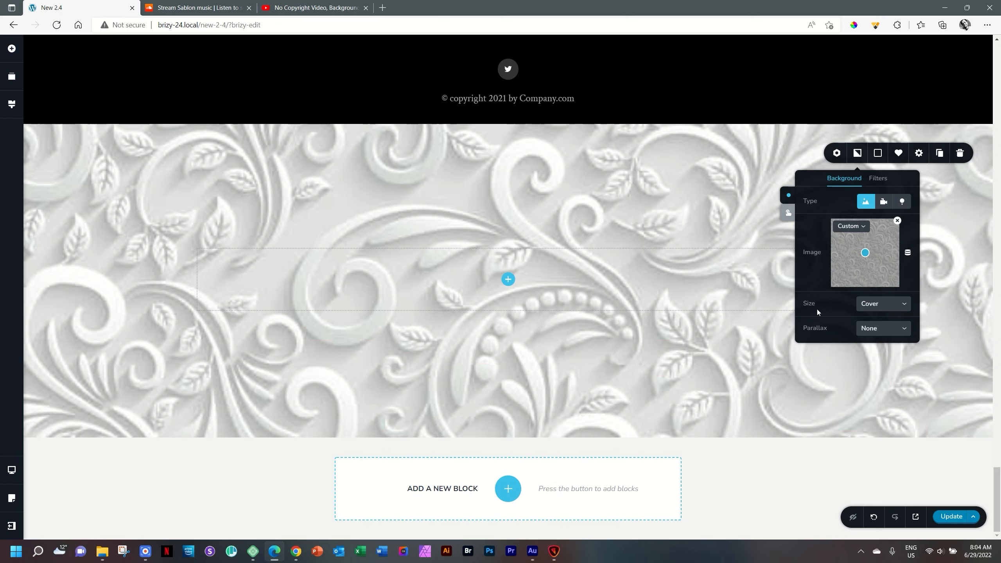
Try the Auto size for the block's background image, followed by Contain
click(905, 307)
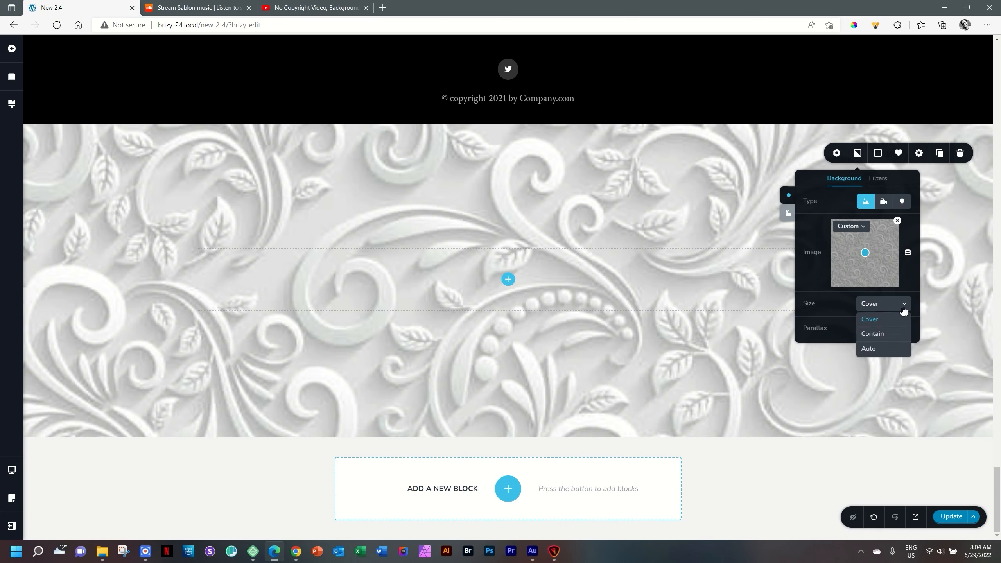
click(872, 349)
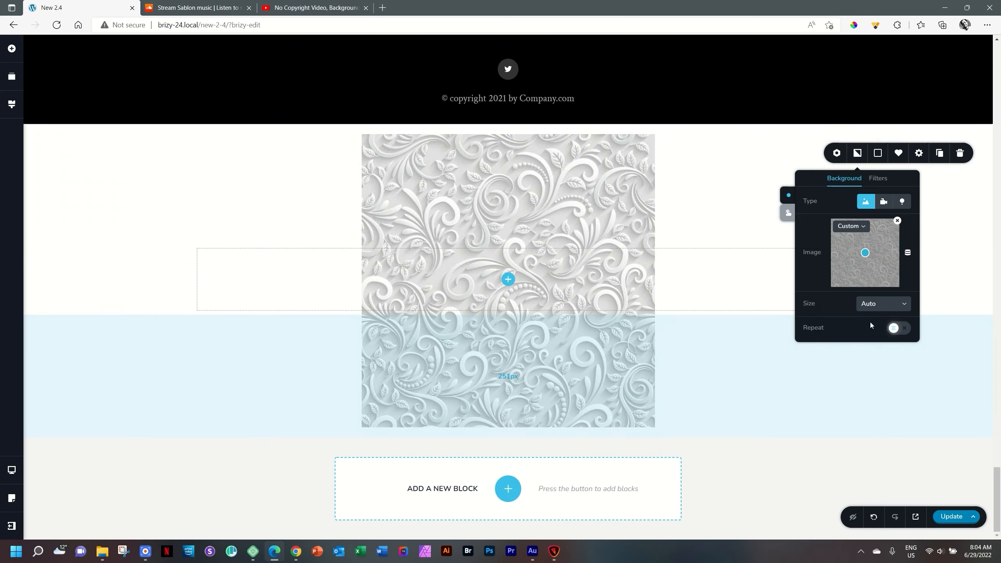
click(876, 305)
click(872, 333)
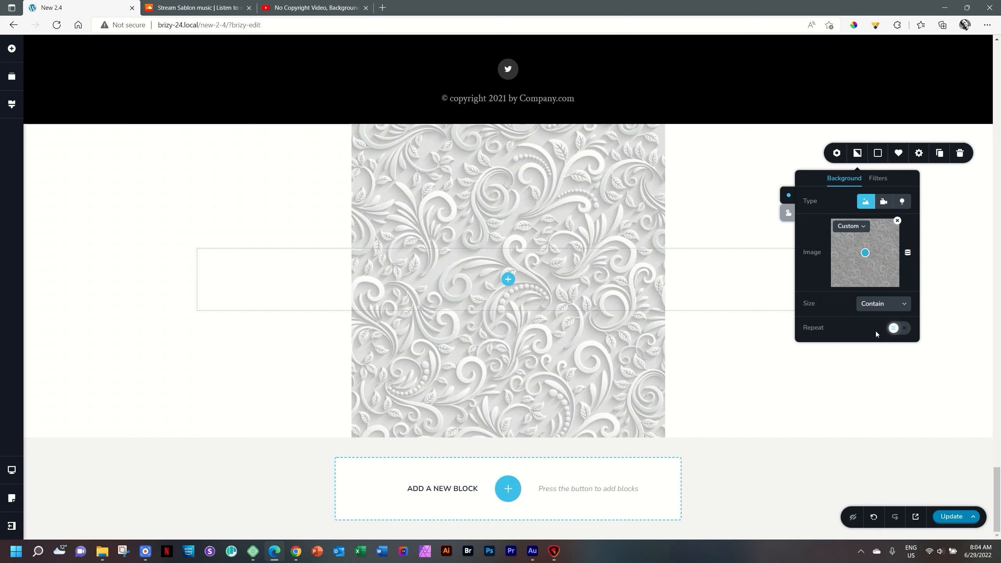
Set the block's background image size to Auto and turn on Repeat
click(876, 311)
click(878, 348)
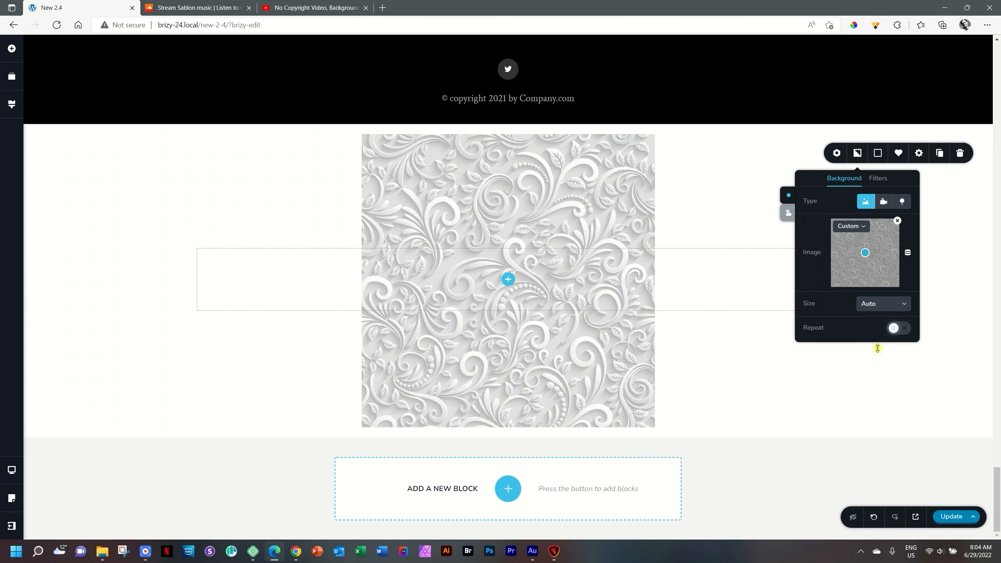
click(902, 329)
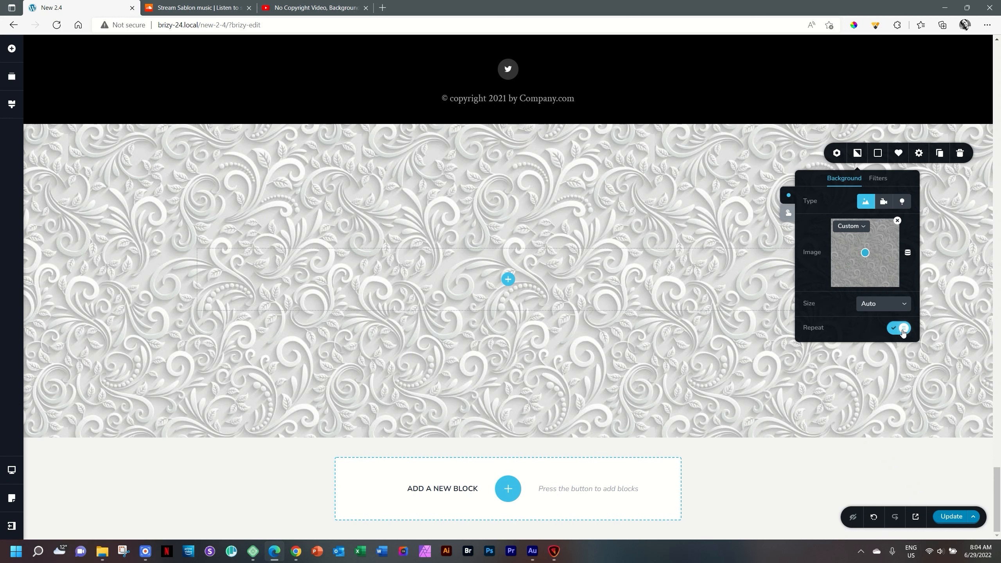
Try the repeated background image at Contain size, and in the Medium resolution with the size set to Auto
click(895, 303)
click(879, 333)
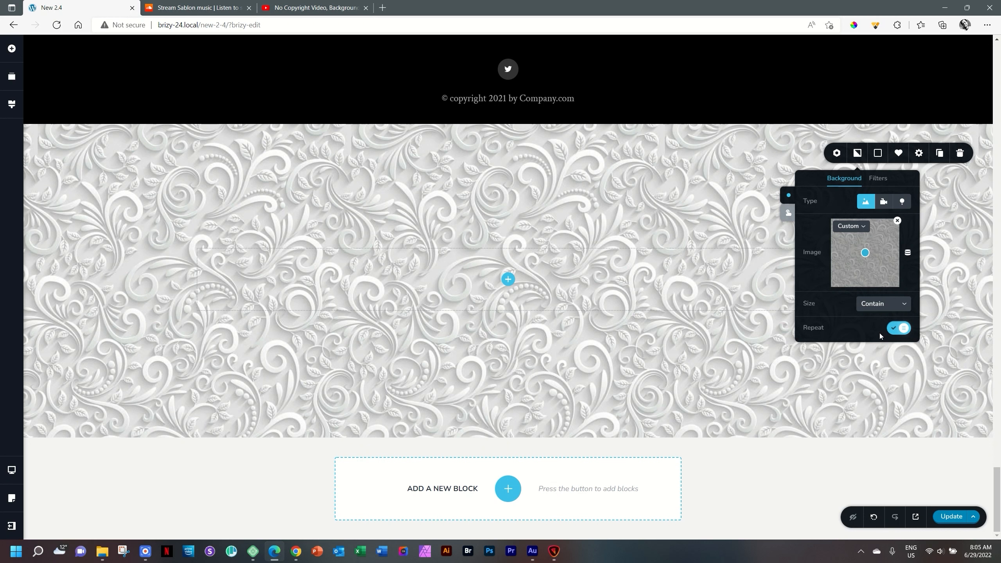
click(851, 226)
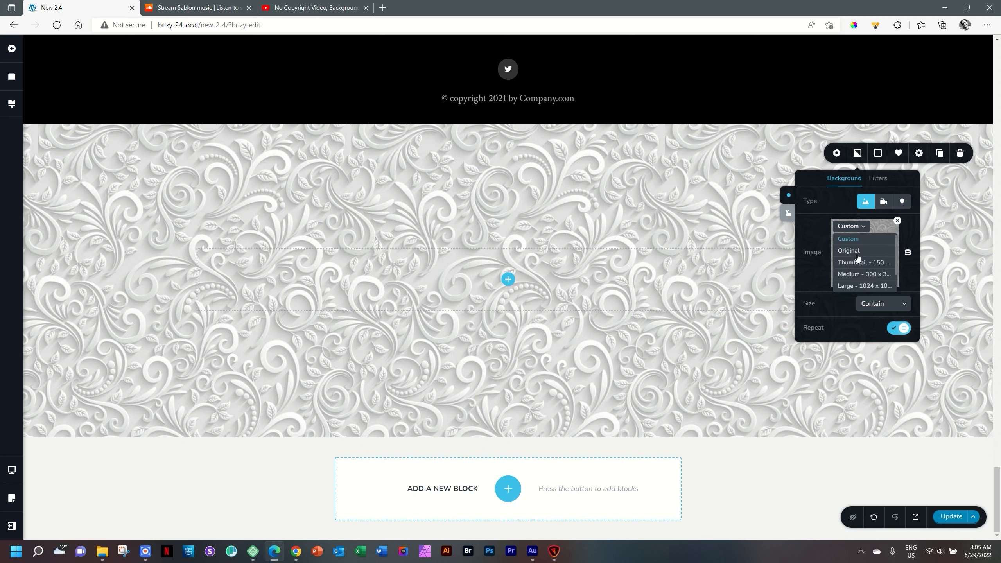
scroll(861, 262, down, 2)
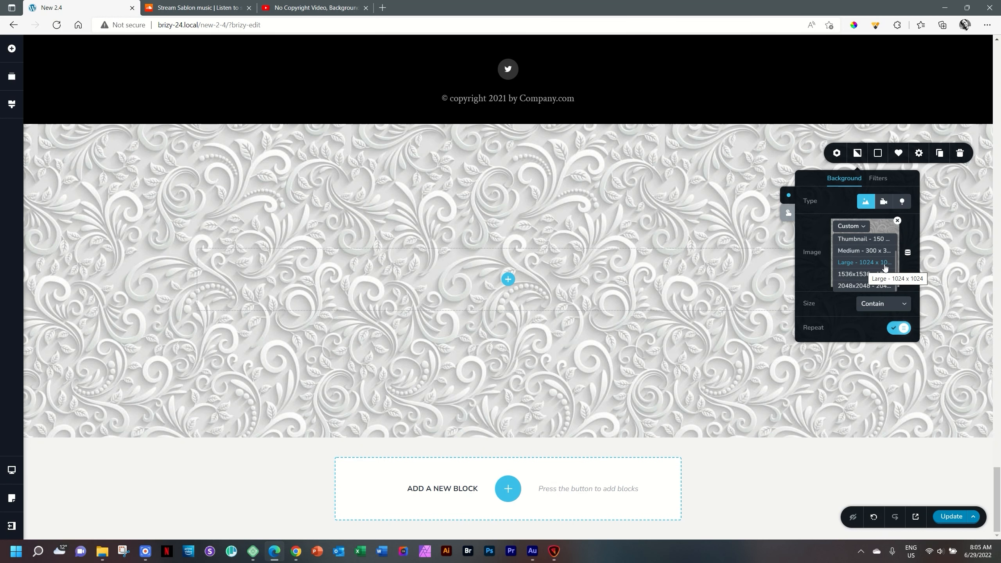
scroll(861, 269, up, 1)
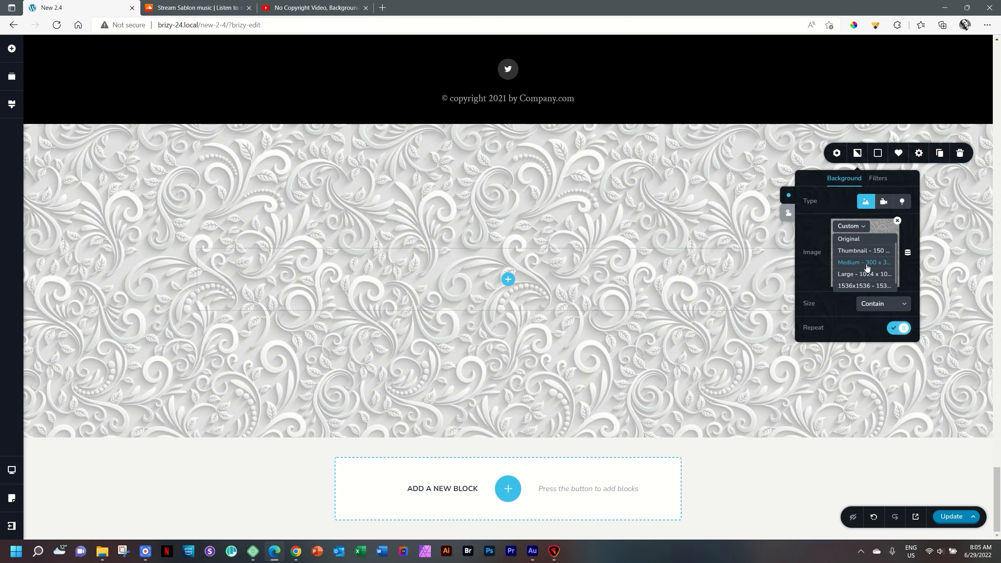
click(866, 263)
click(878, 303)
click(871, 349)
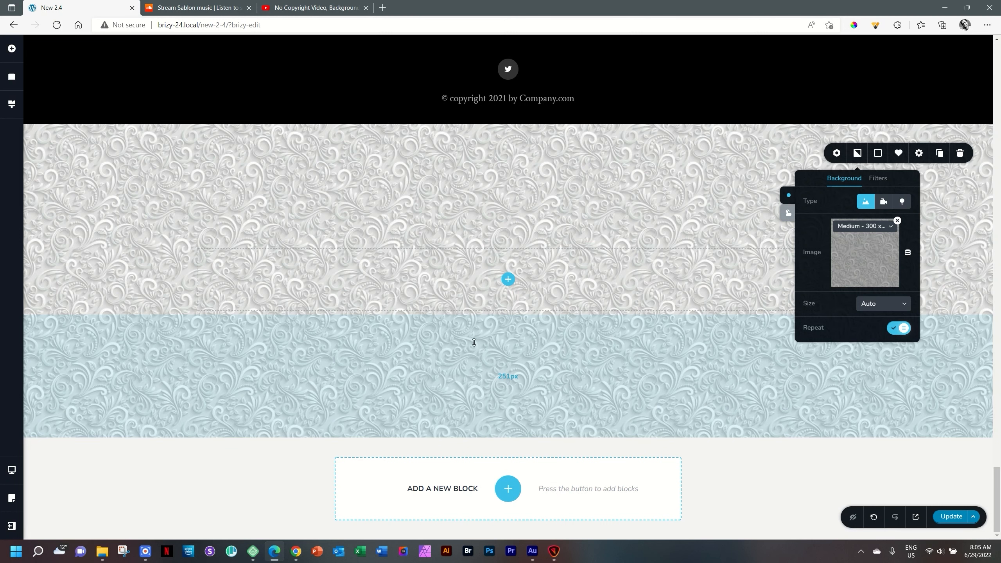
Try the Thumbnail and Large resolutions for the block's background image, and set it to Original
click(873, 227)
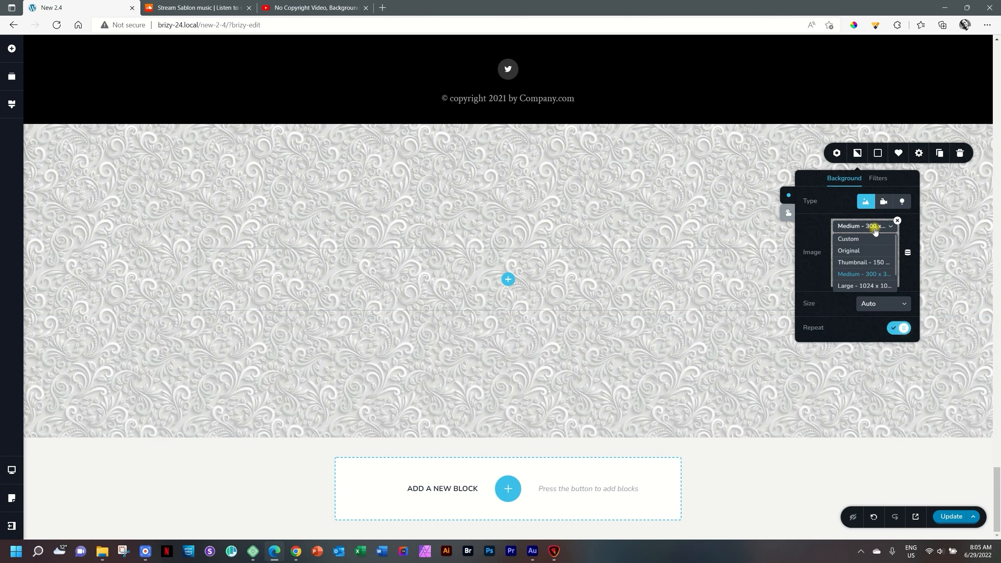
click(855, 262)
click(877, 232)
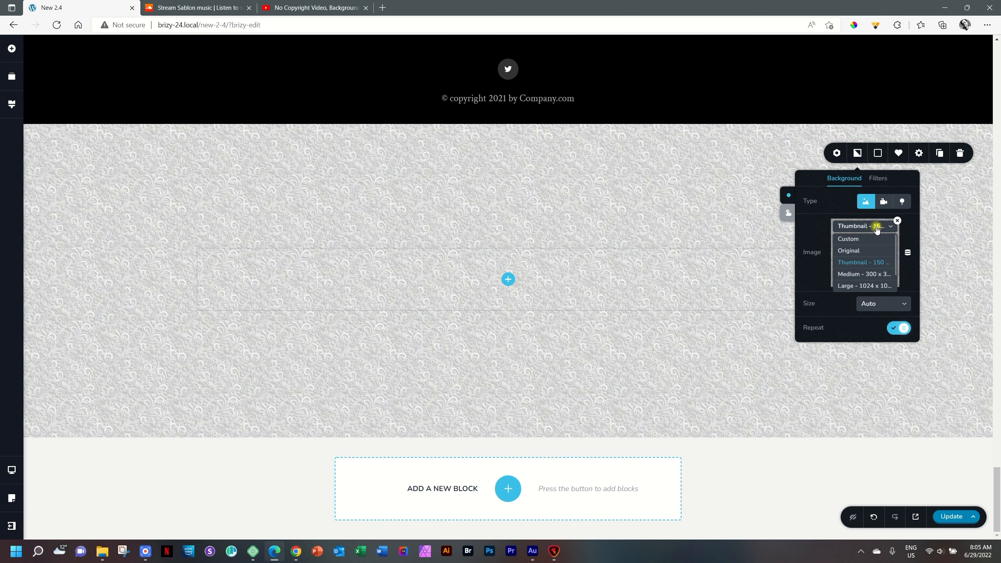
click(865, 285)
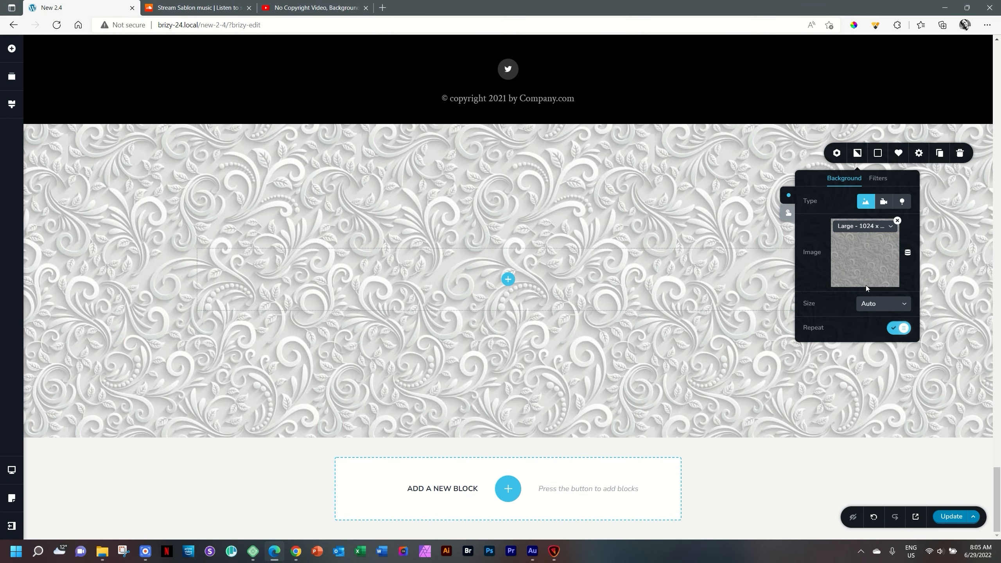
click(869, 227)
click(856, 252)
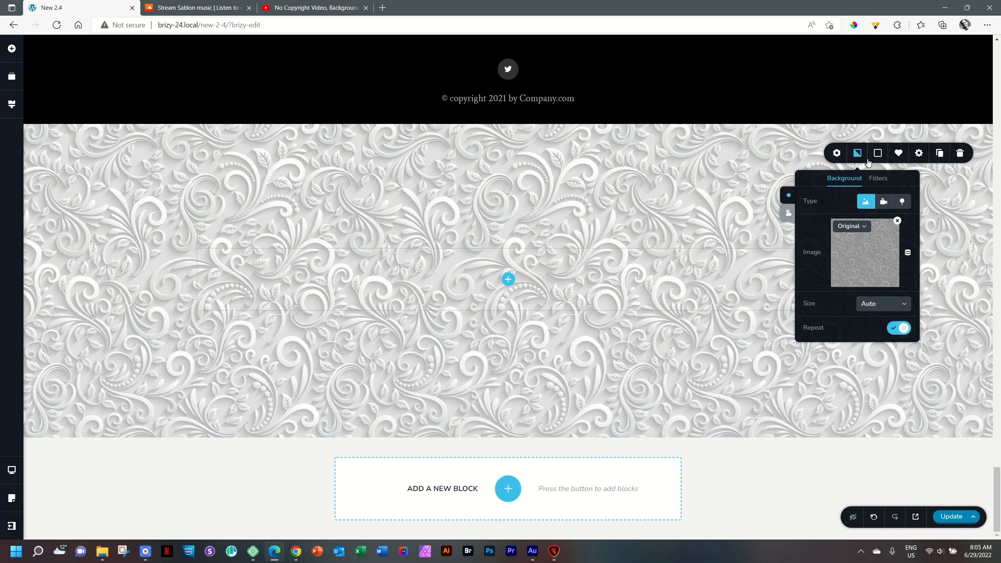
Add a solid teal #05CAB6 overlay to the patterned block and reduce the overlay's opacity
click(878, 153)
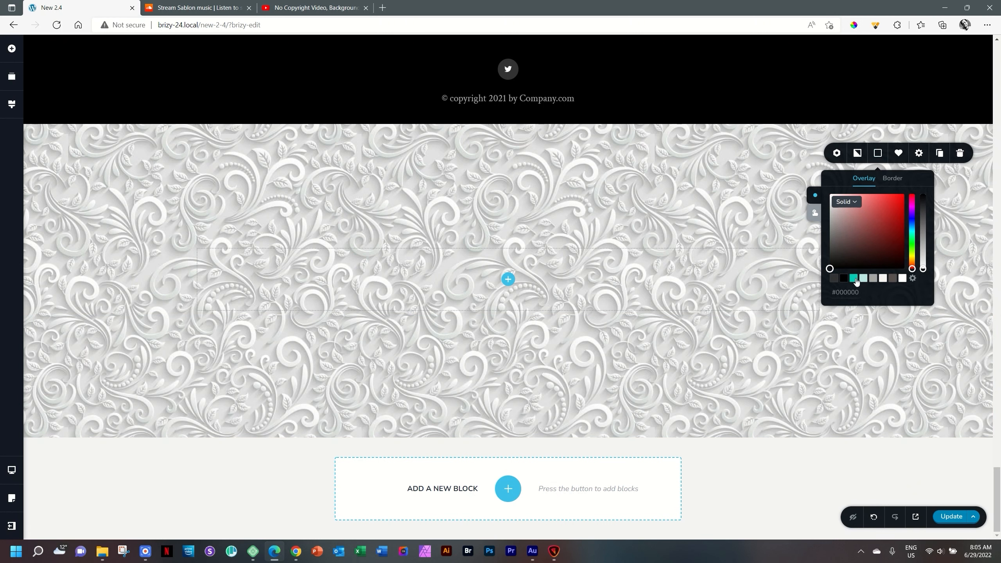
click(856, 279)
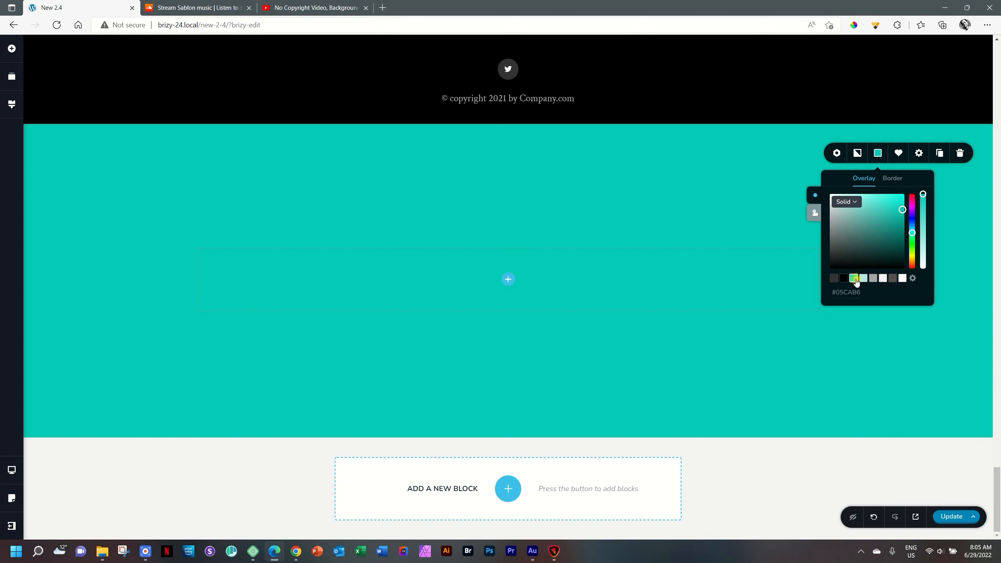
drag(922, 194, 924, 241)
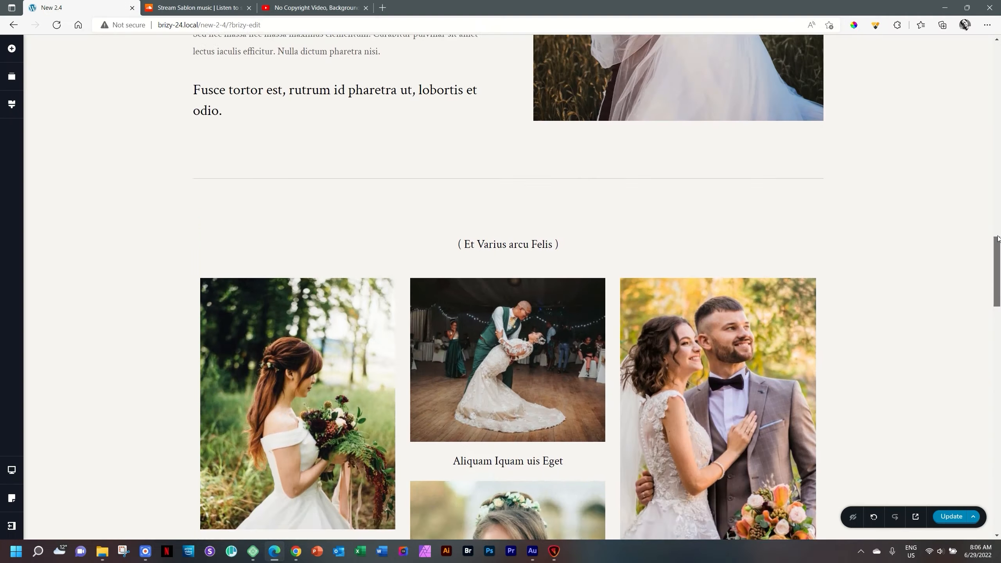
Add an Audio element below the "Fusce tortor est" heading in the two-column wedding section
scroll(998, 223, up, 3)
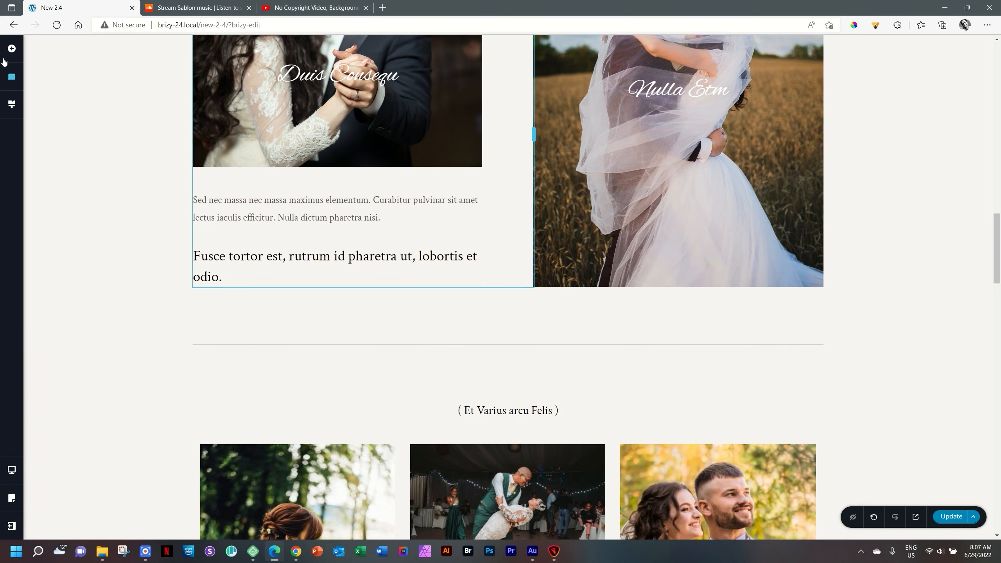
click(12, 48)
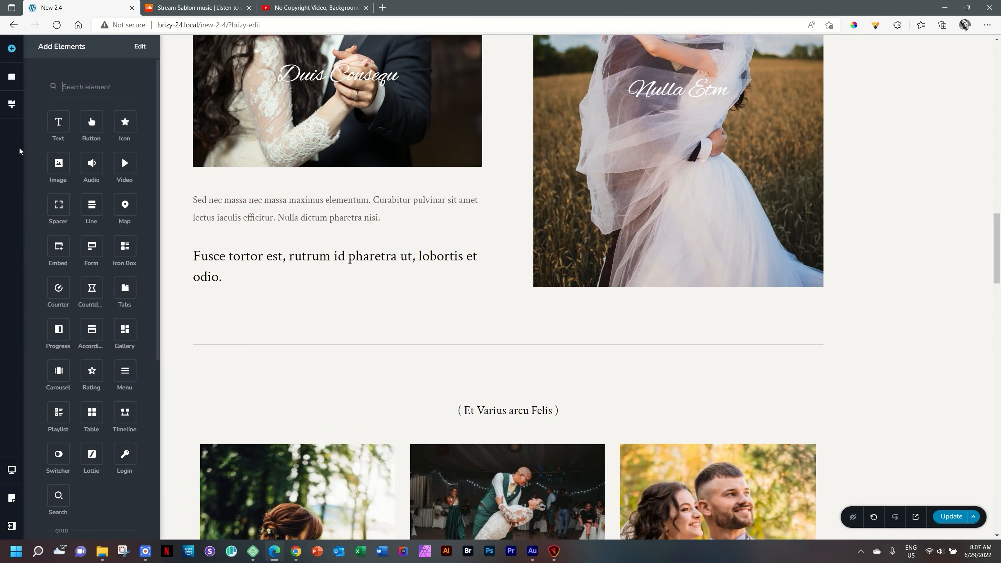
drag(89, 165, 220, 290)
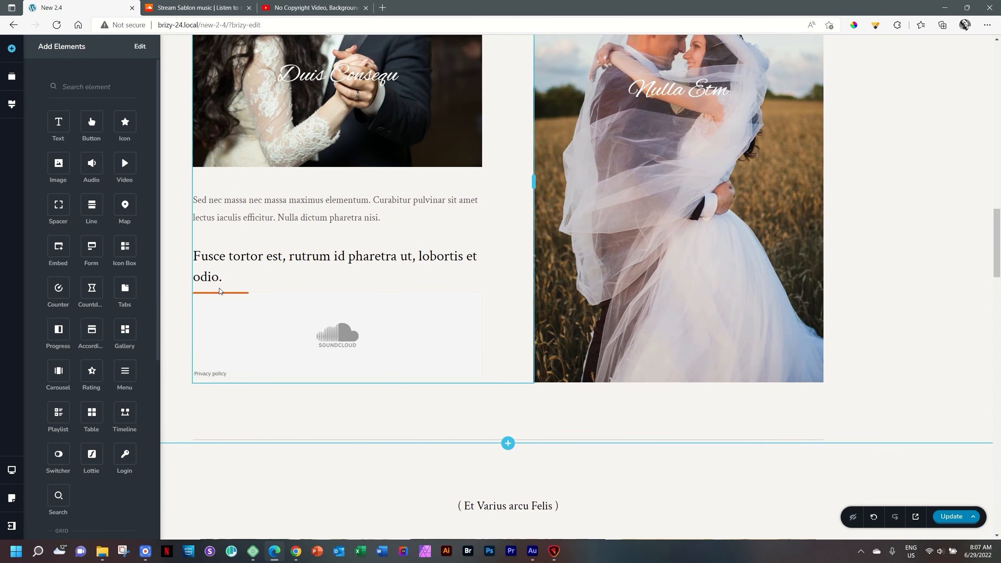
Copy the link of the track "Crevasse - Man on Fire" from SoundCloud and paste it as the audio element's link
click(256, 332)
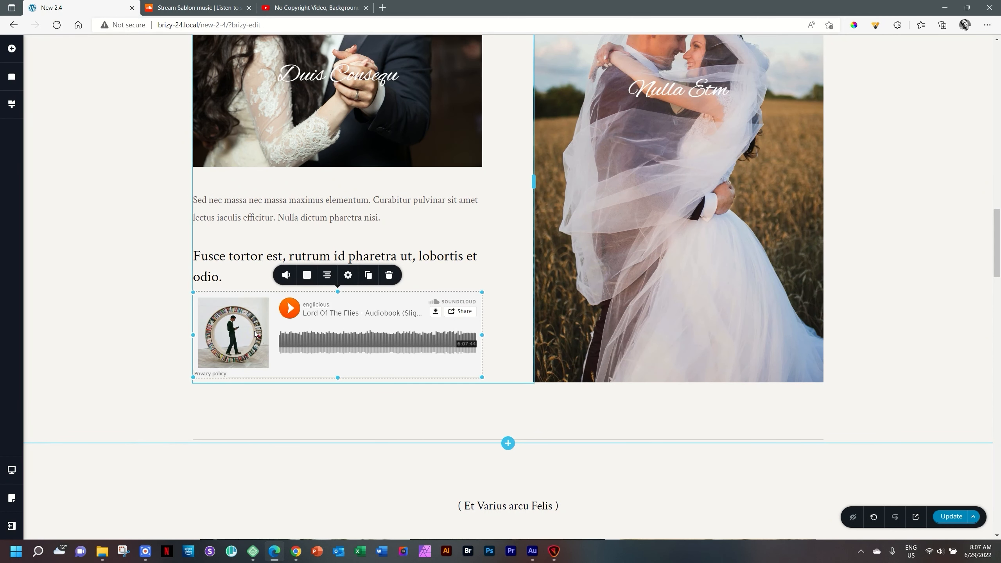
click(286, 276)
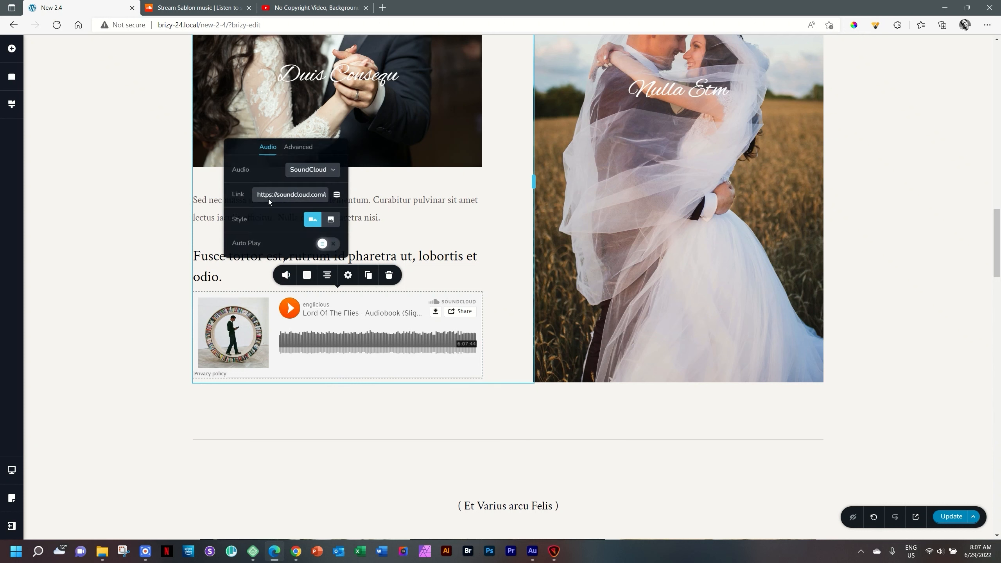
click(221, 8)
click(420, 326)
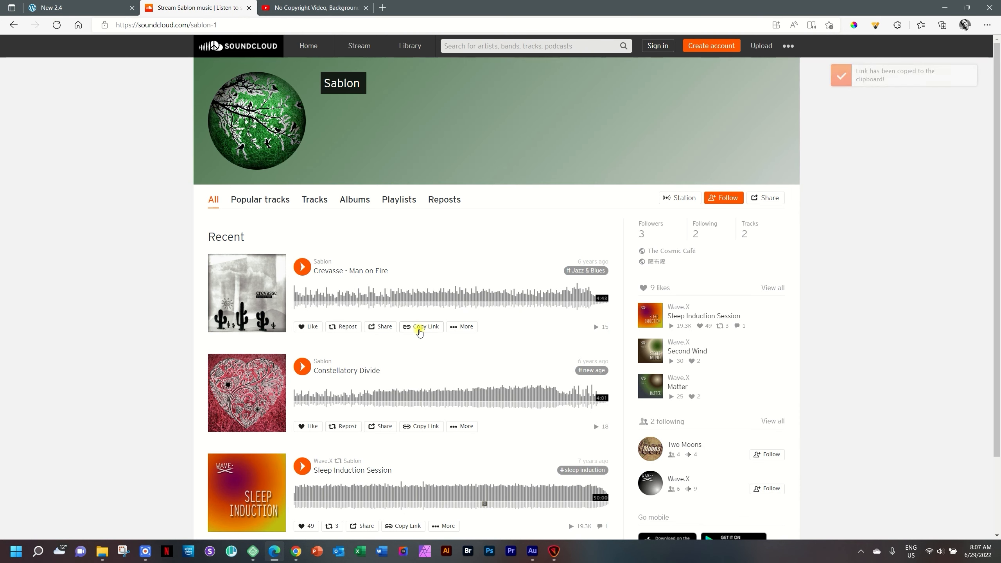
click(91, 8)
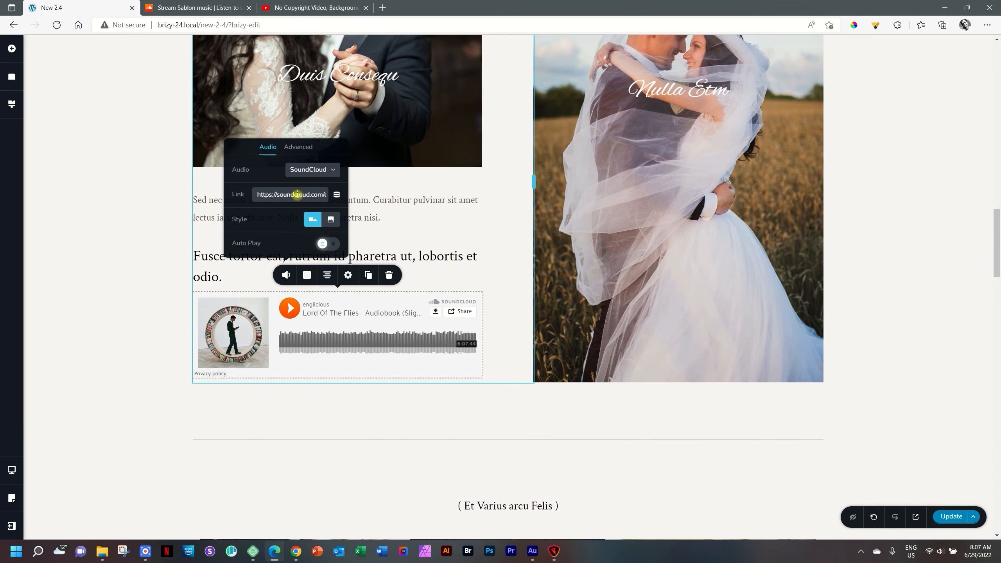
triple_click(298, 195)
key(ctrl+v)
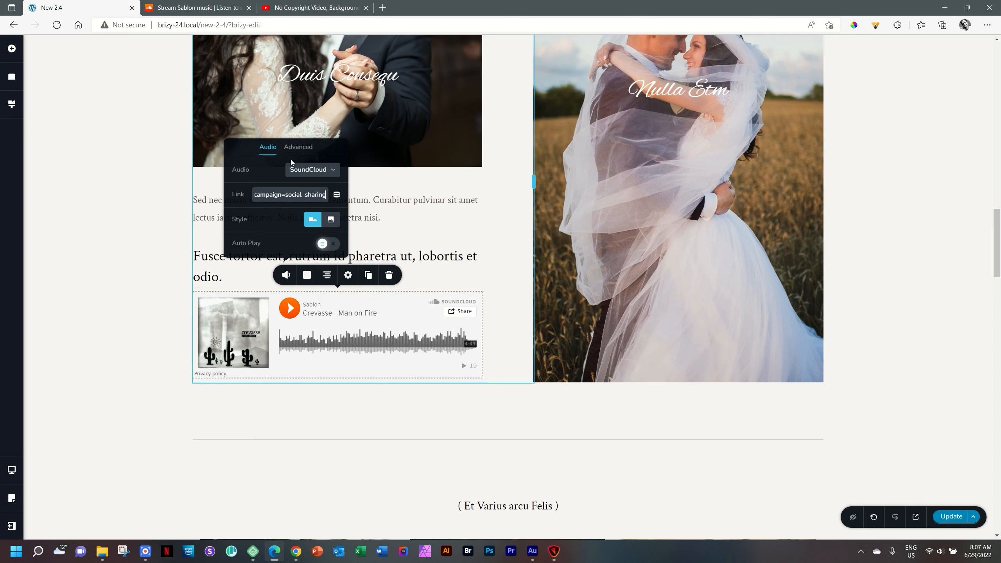
Turn off the audio player's Like Button, Buy Button, Download Button, Comments, Play Counts and Username
click(298, 147)
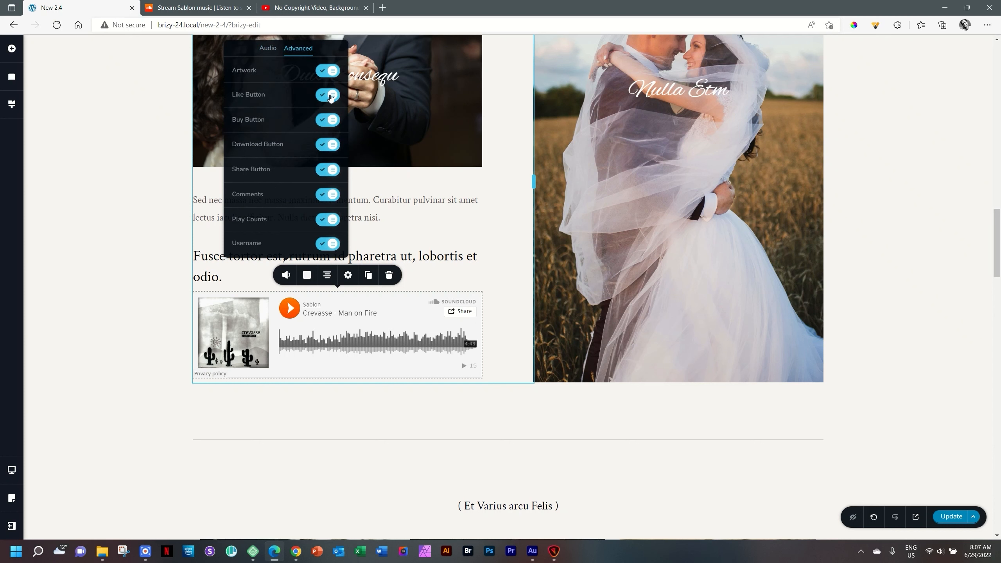
click(330, 96)
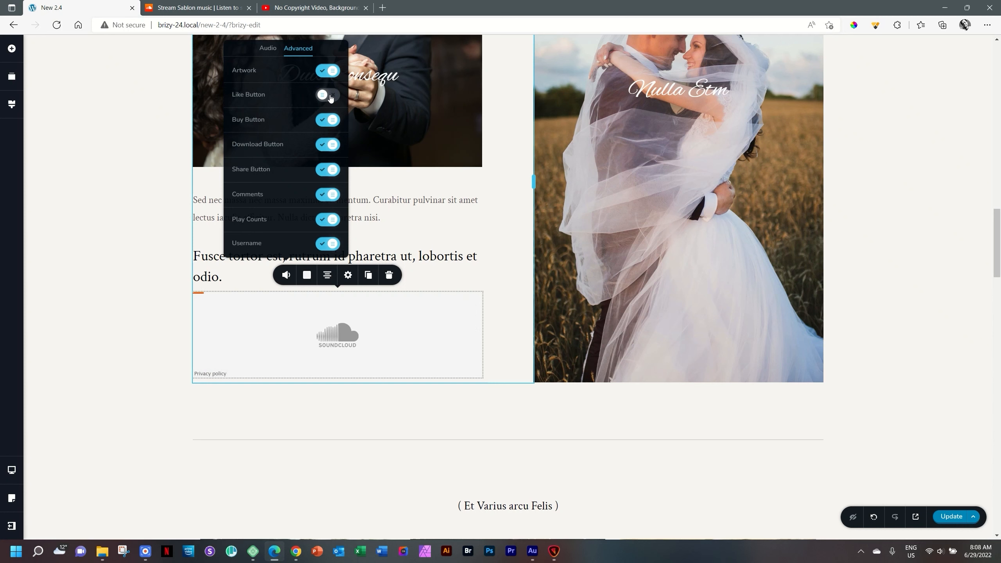
click(325, 120)
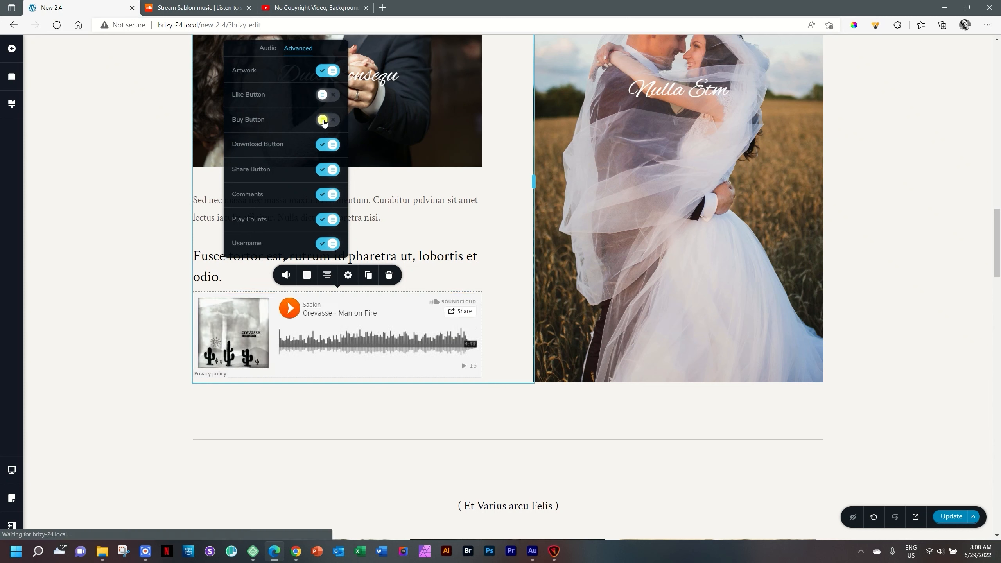
click(325, 144)
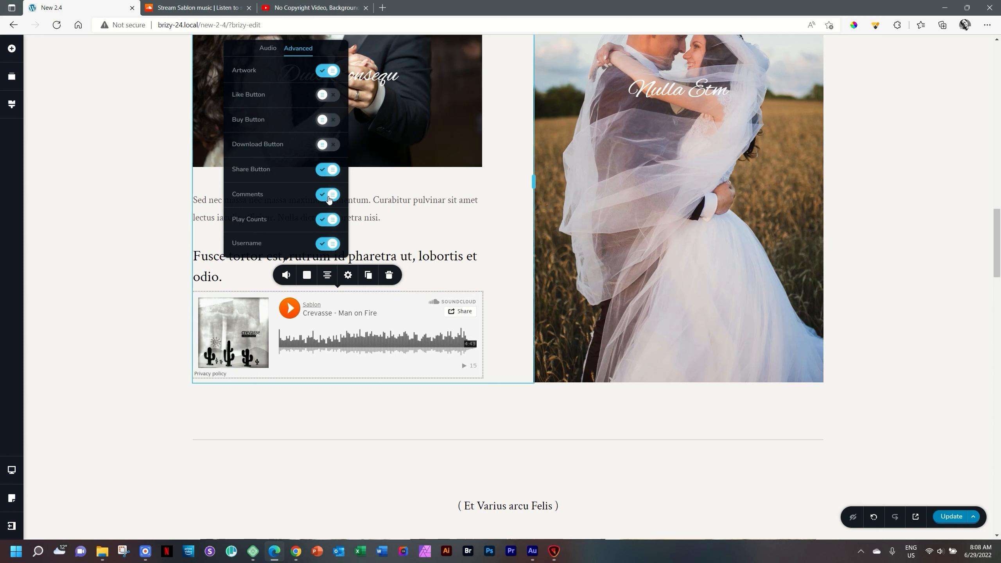
click(329, 197)
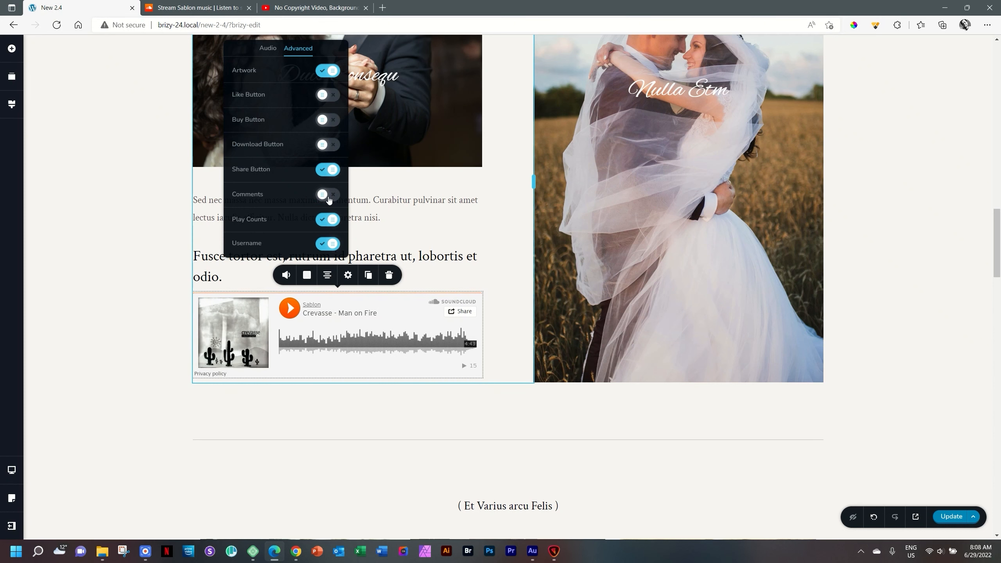
click(331, 223)
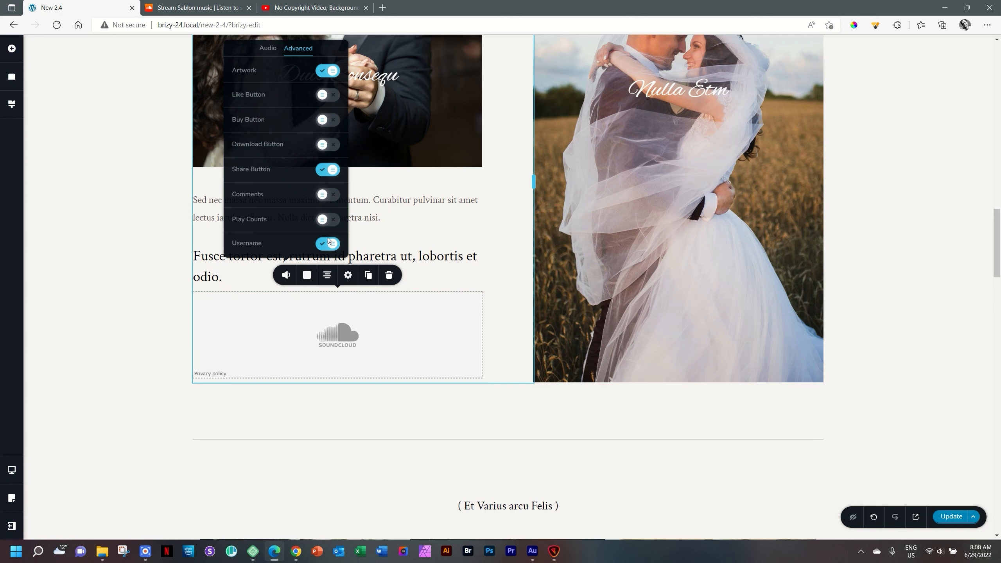
click(329, 246)
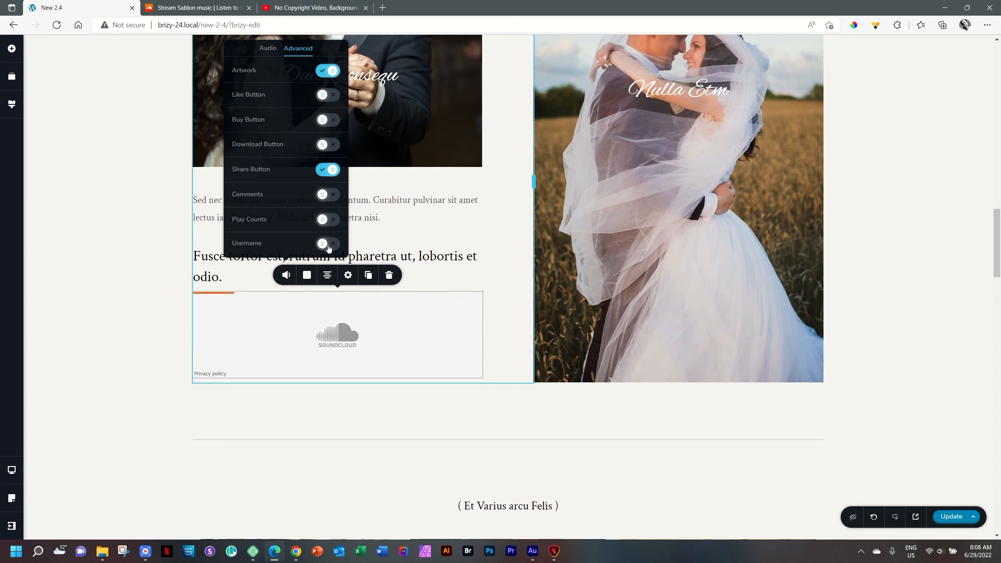
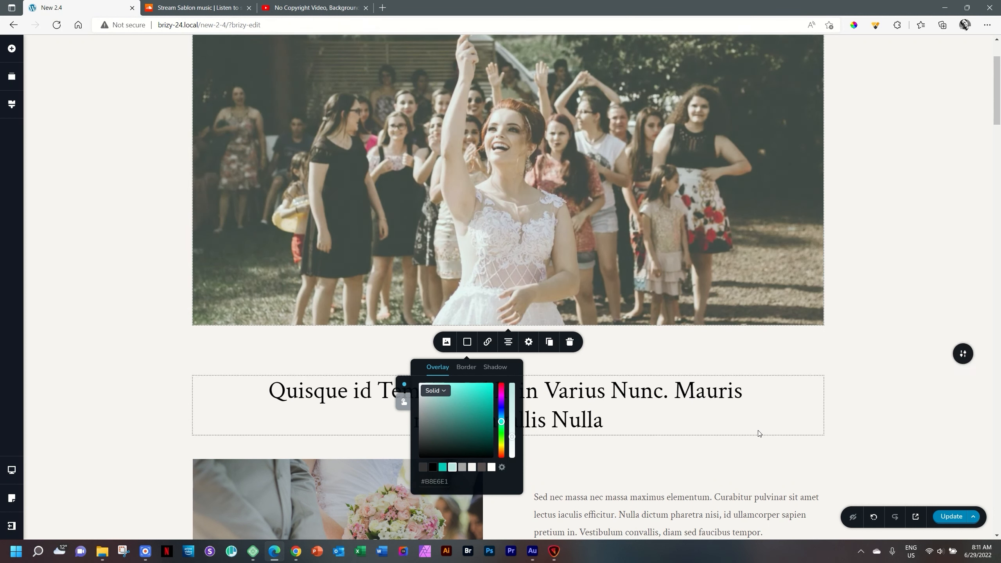
Change the bride image's overlay to a gradient and set its end colour to #f7f4f2 at 45% opacity
click(435, 390)
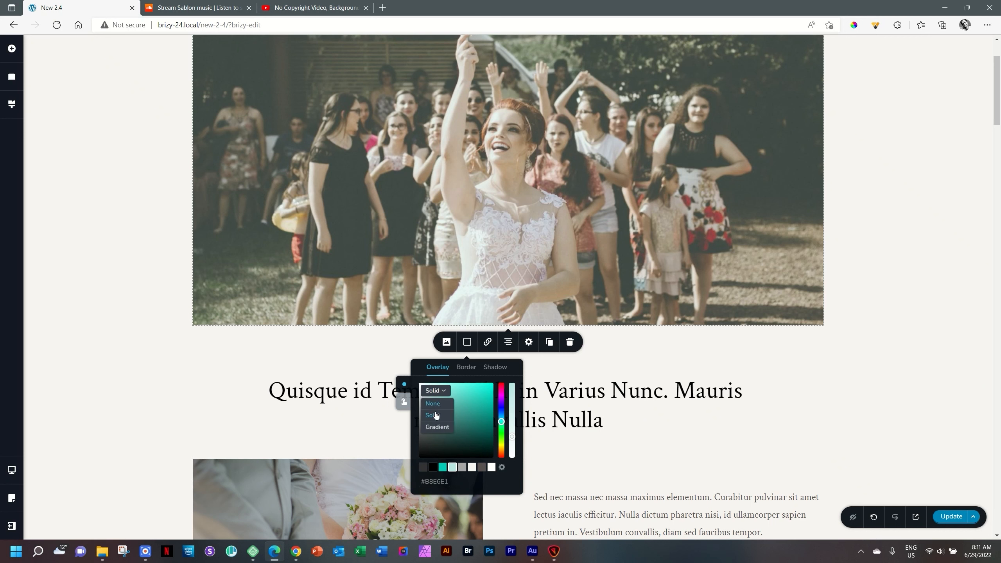
click(436, 426)
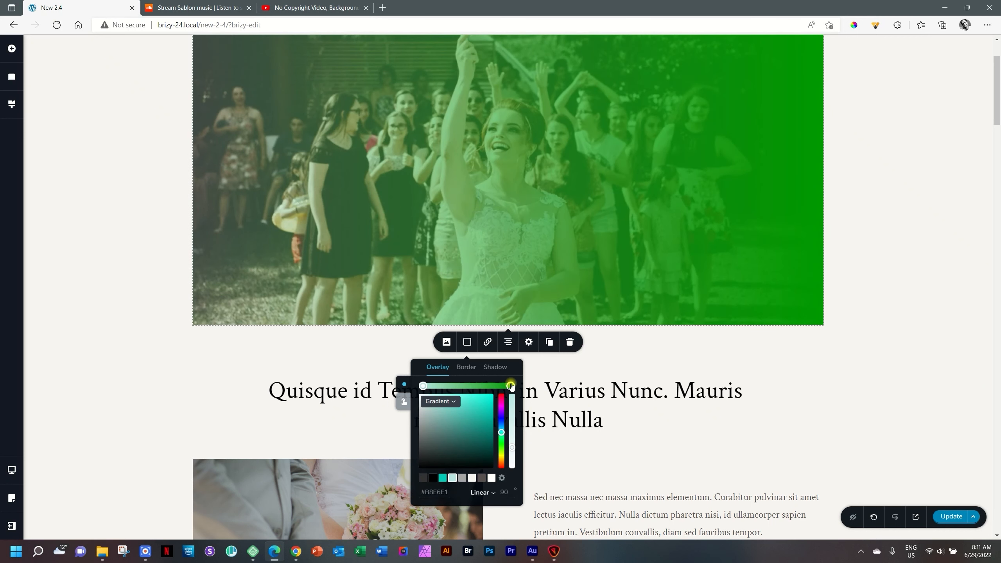
click(510, 385)
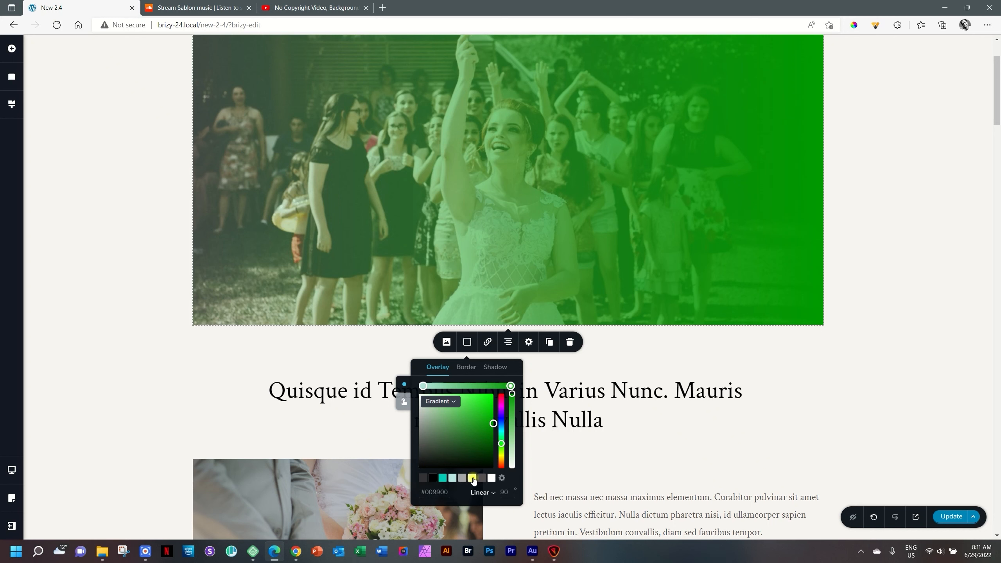
click(472, 478)
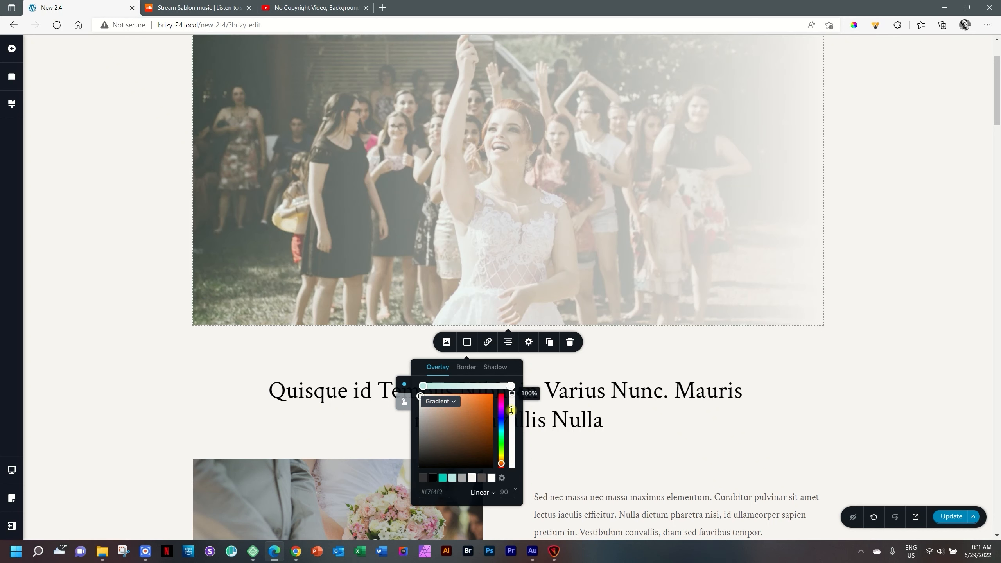
drag(512, 395, 513, 434)
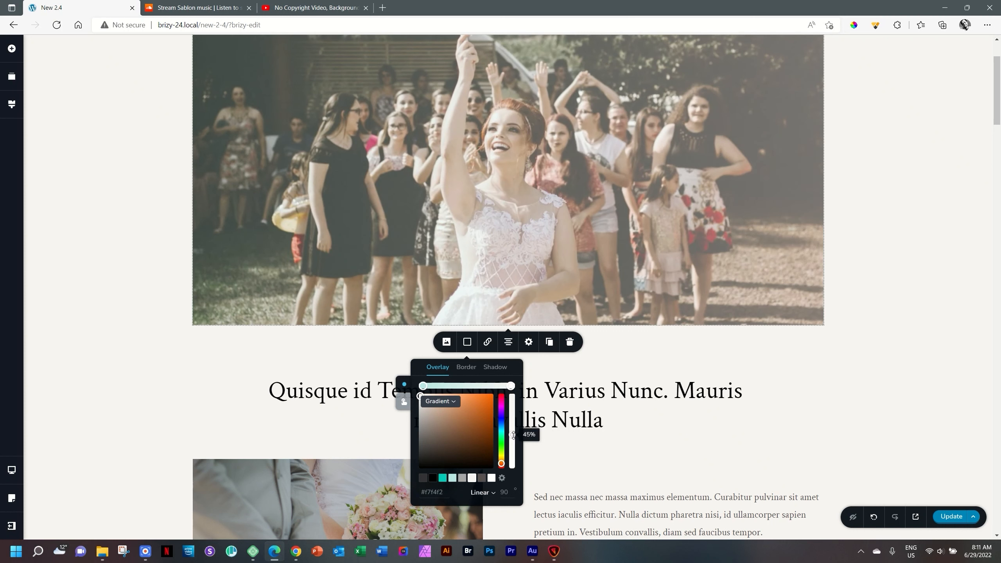
Set the linear overlay gradient's angle to 135 degrees and close the bride image's overlay settings
double_click(505, 492)
text(135)
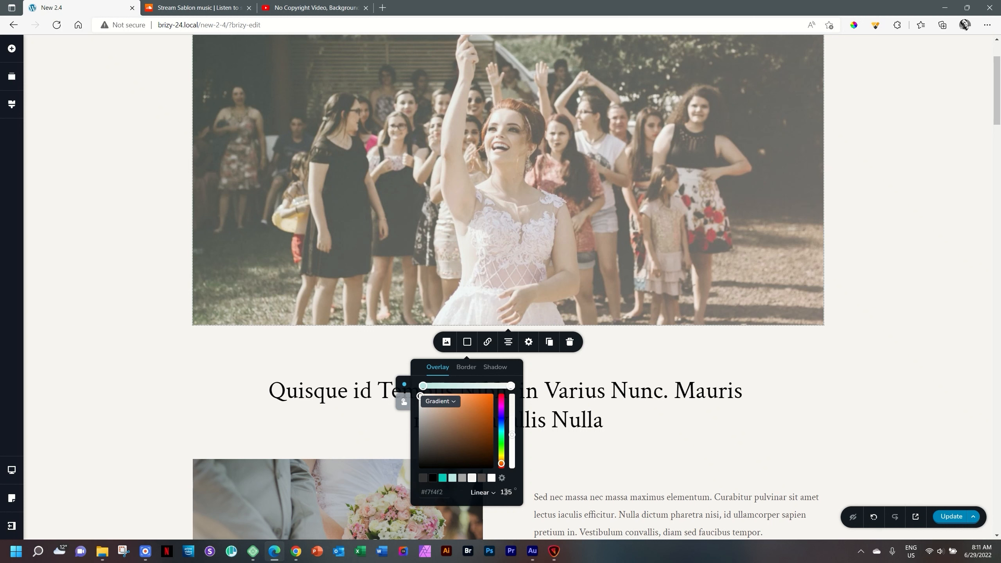
click(910, 234)
scroll(911, 235, up, 3)
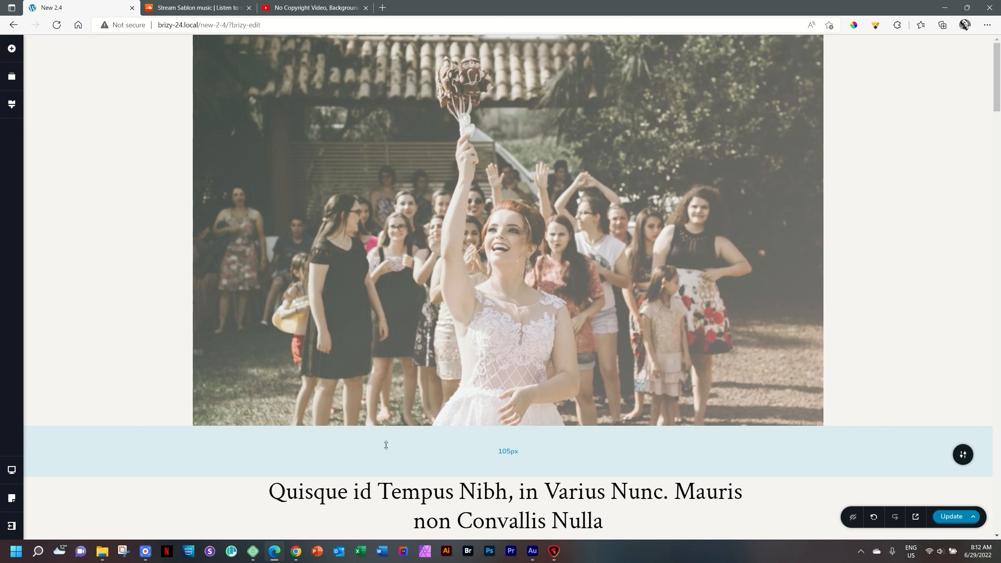
Add a Line element below the "Quisque id Tempus Nibh" heading and shorten it to about half the content width
scroll(478, 404, down, 7)
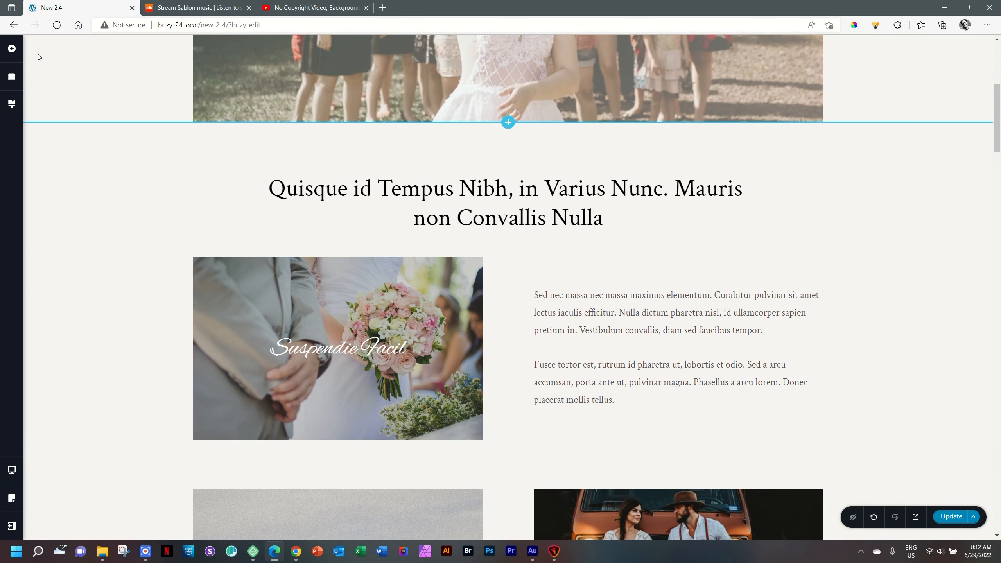
click(12, 49)
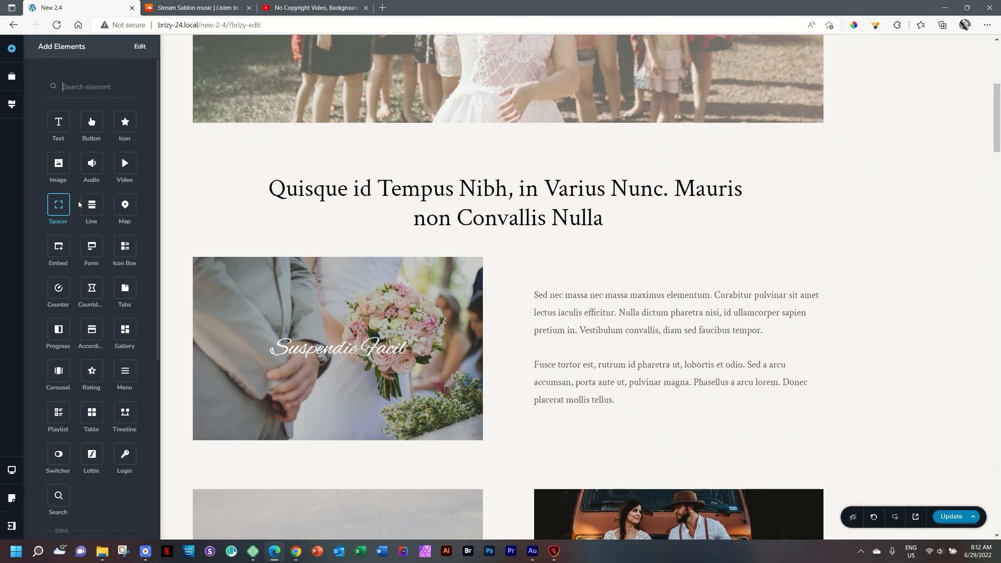
drag(91, 204, 501, 241)
click(500, 244)
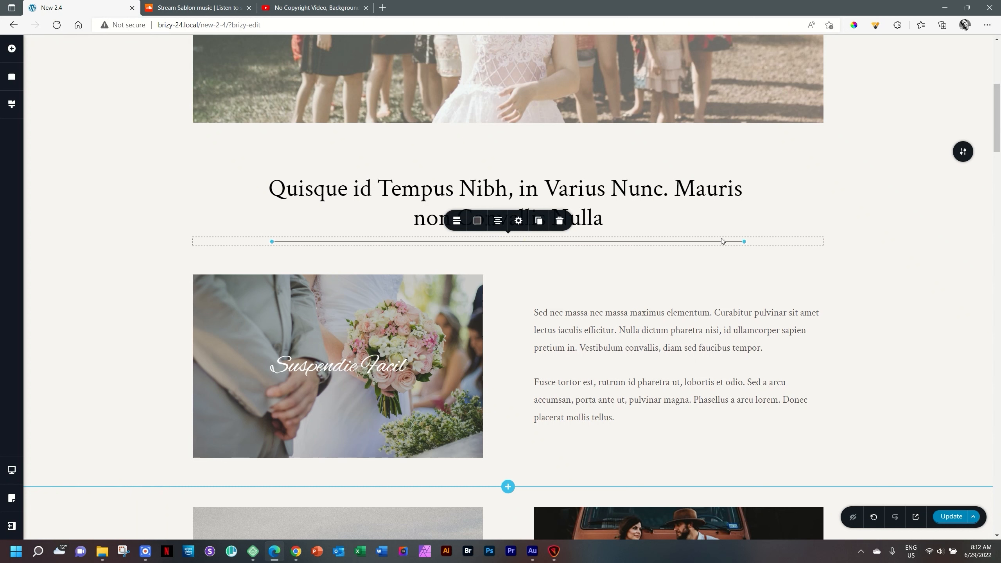
drag(743, 242, 663, 239)
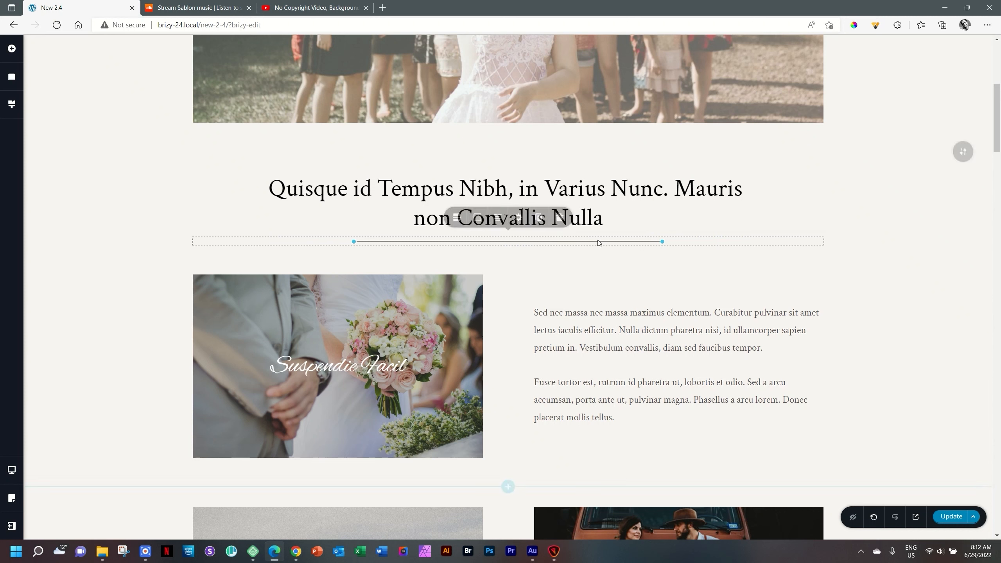
Set the line's colour to dark teal #007166, starting from the teal palette swatch
click(478, 221)
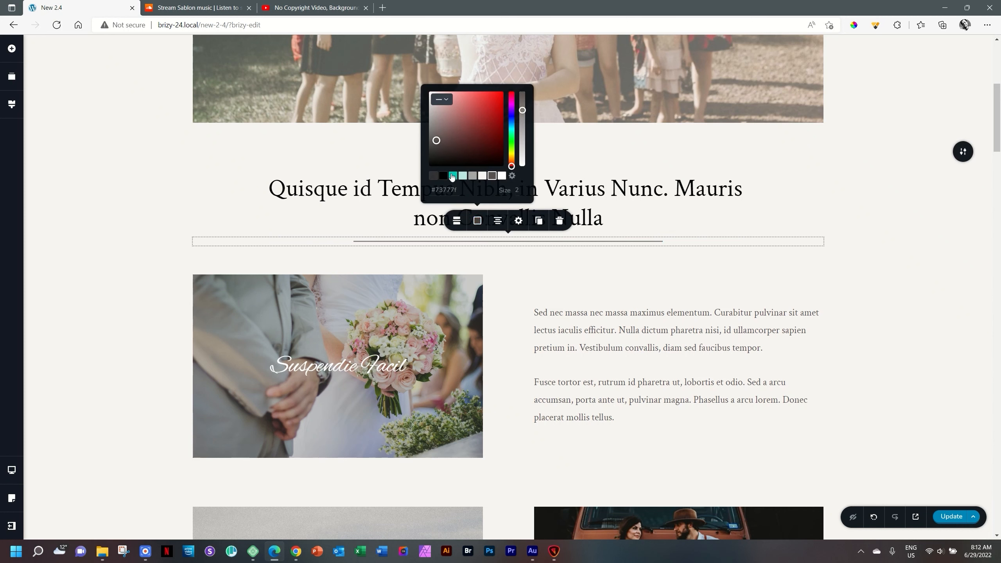
click(453, 176)
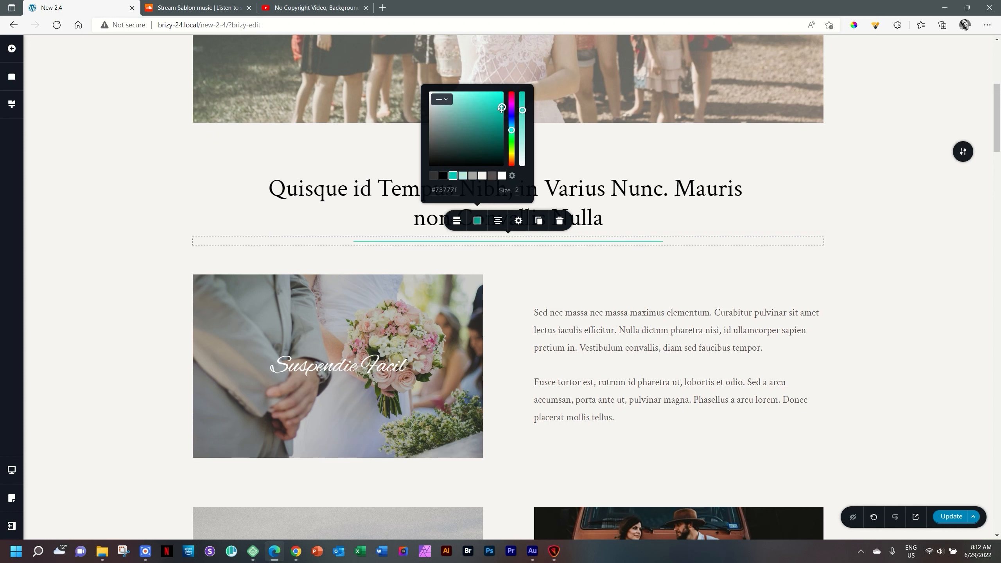
drag(502, 107, 503, 133)
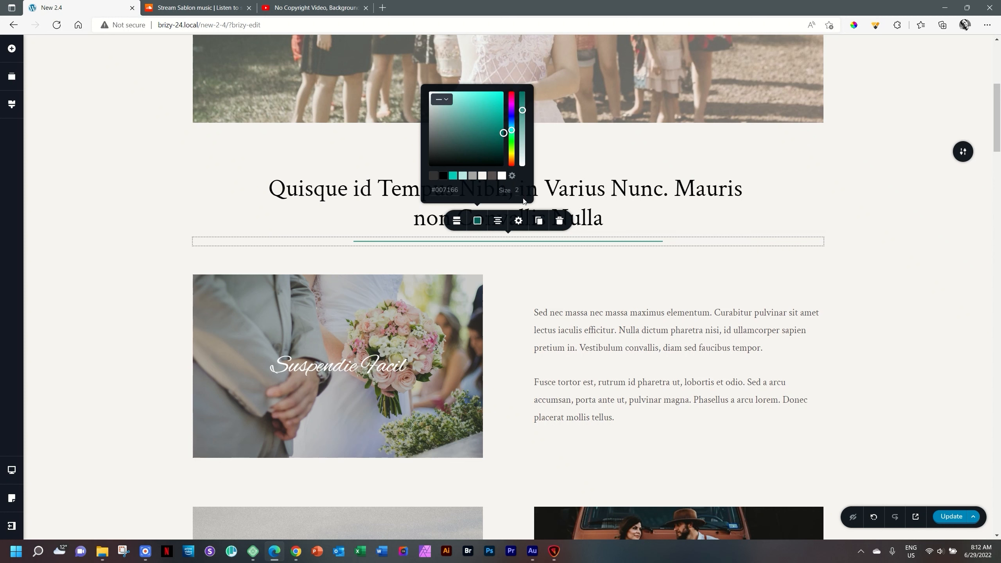
Preview the line's text and icon styles, keep the text style and replace its label with "Harmony"
click(457, 221)
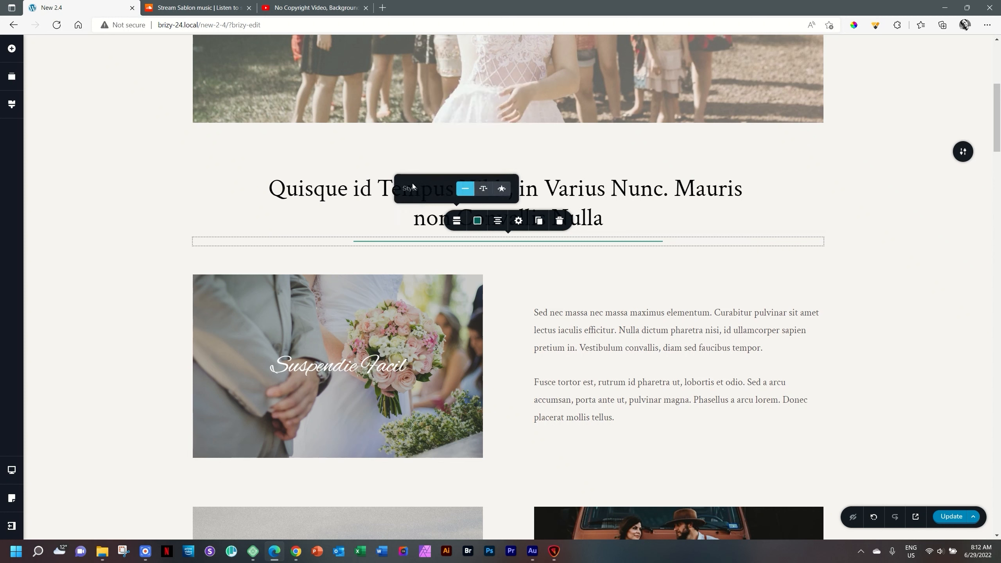
click(483, 189)
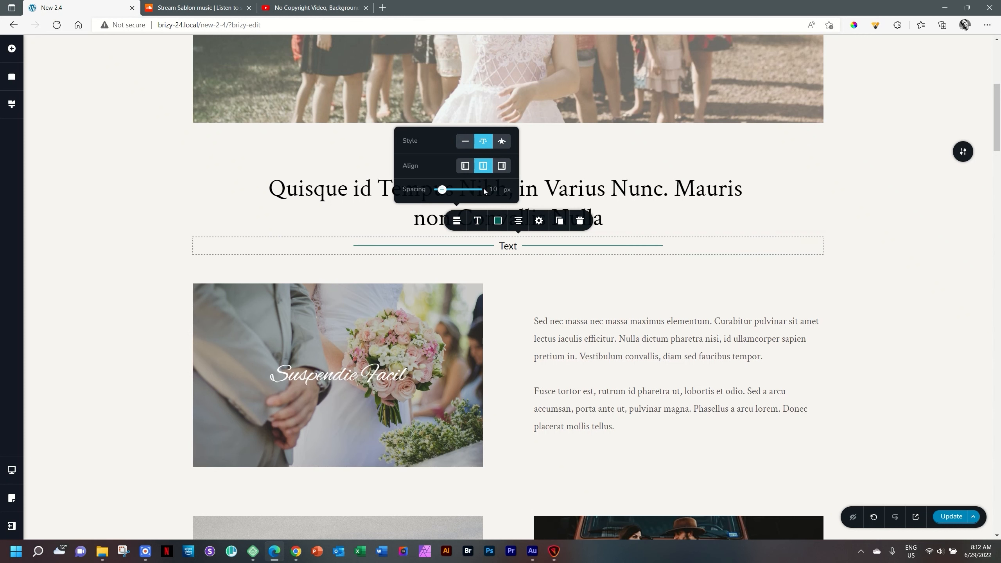
click(501, 140)
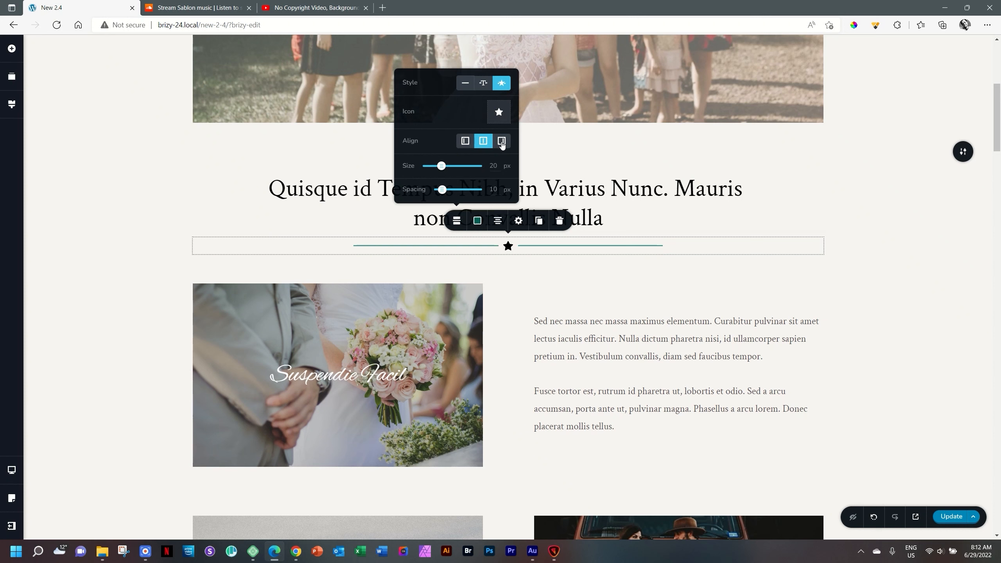
click(483, 84)
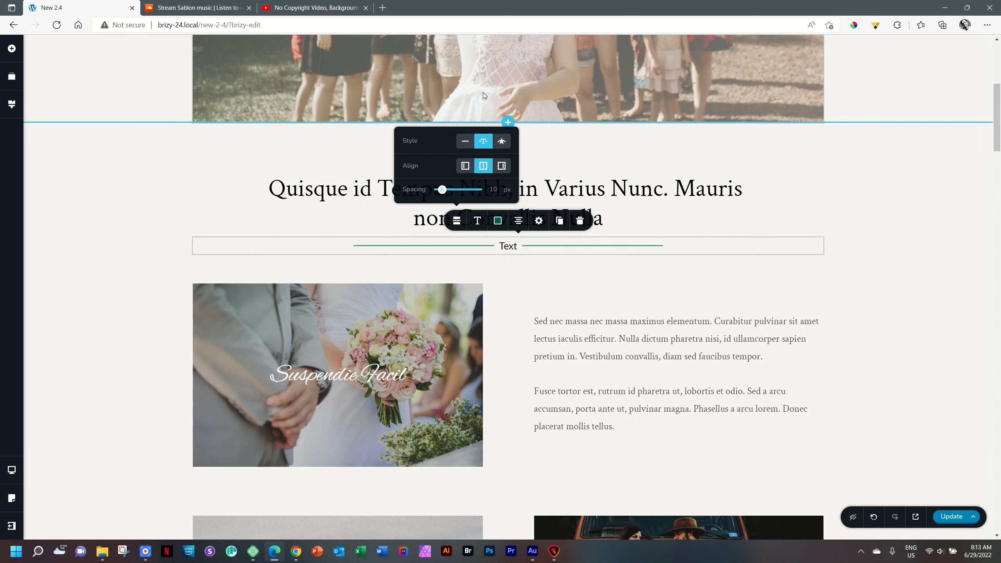
double_click(507, 246)
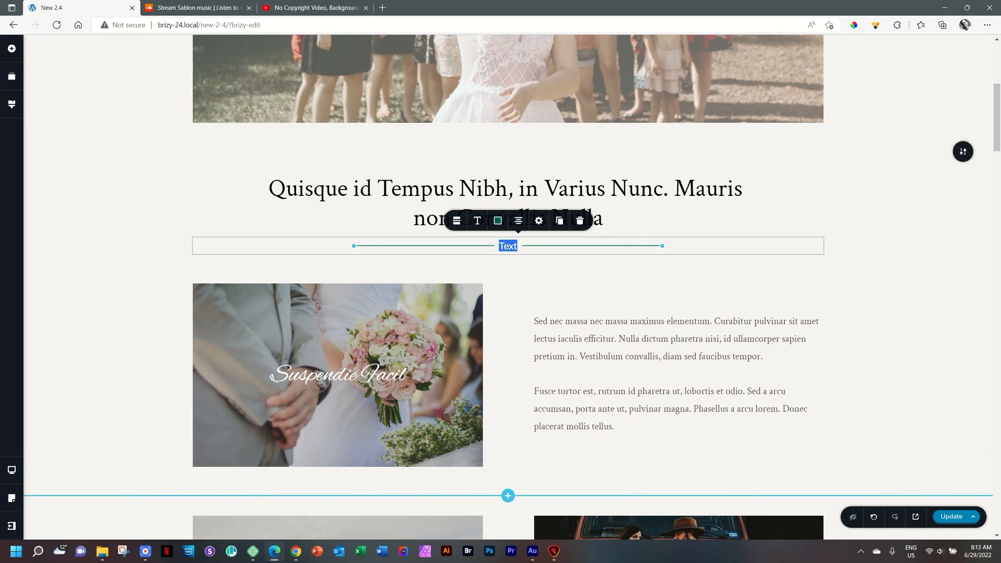
text(Harmony)
Set the colour of the line's "Harmony" text to dark teal #00786c
click(478, 221)
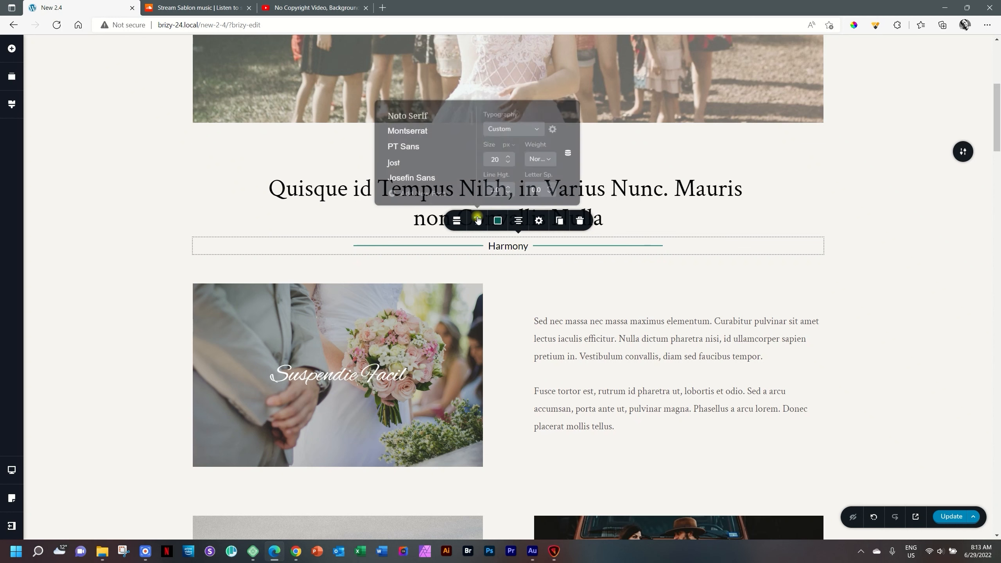
click(498, 221)
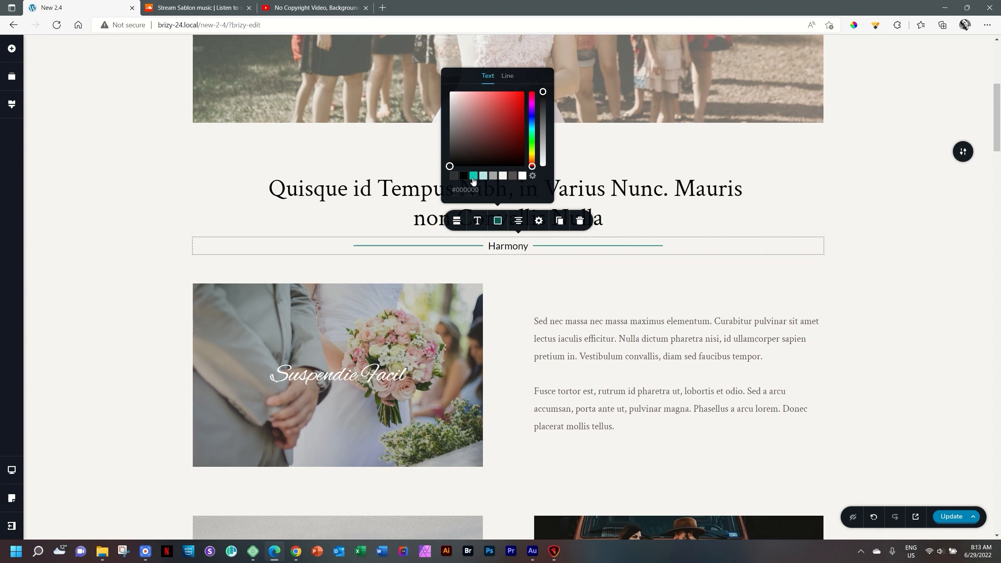
click(473, 176)
click(525, 131)
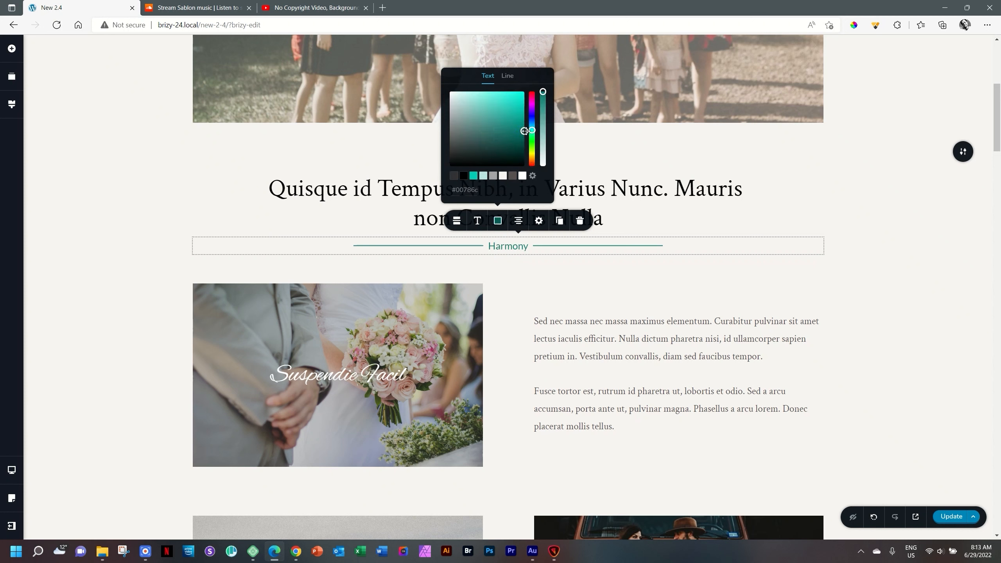
Switch the line to the icon style and search the glyph icons for "love" to use the solid heart
click(457, 221)
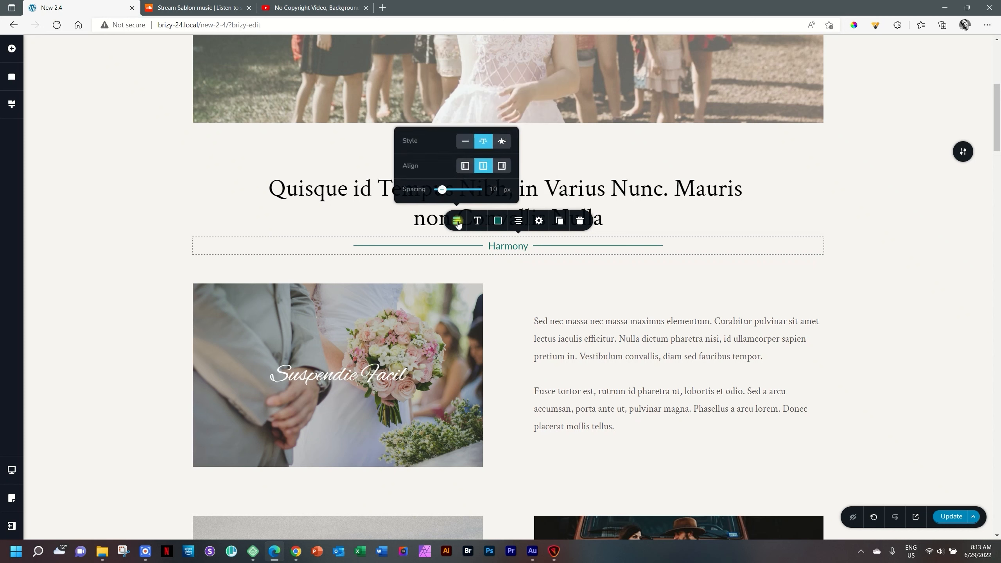
click(501, 140)
click(501, 112)
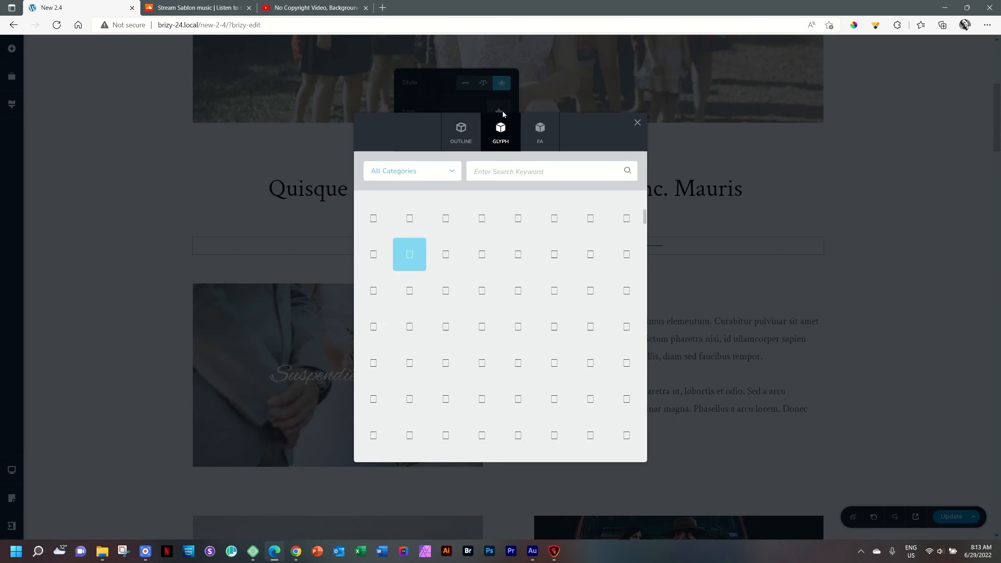
click(527, 167)
text(love)
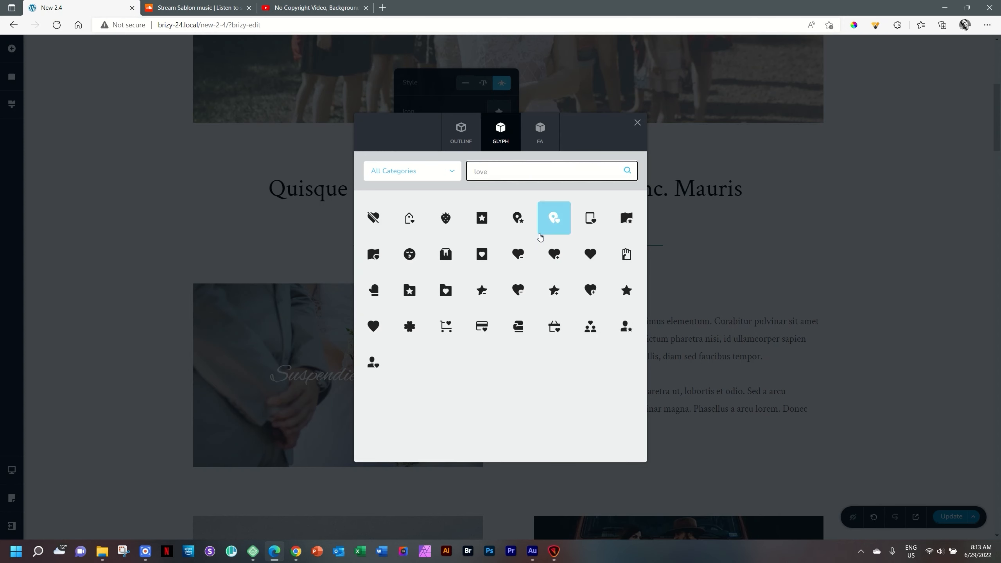
click(368, 326)
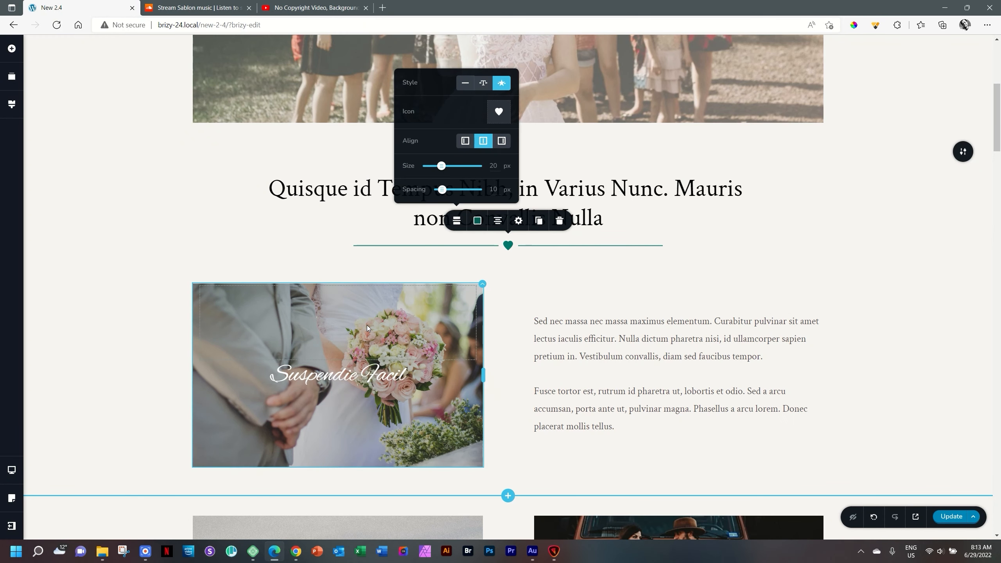
Try left and right alignment for the heart icon on the line, then return it to the centre
click(465, 140)
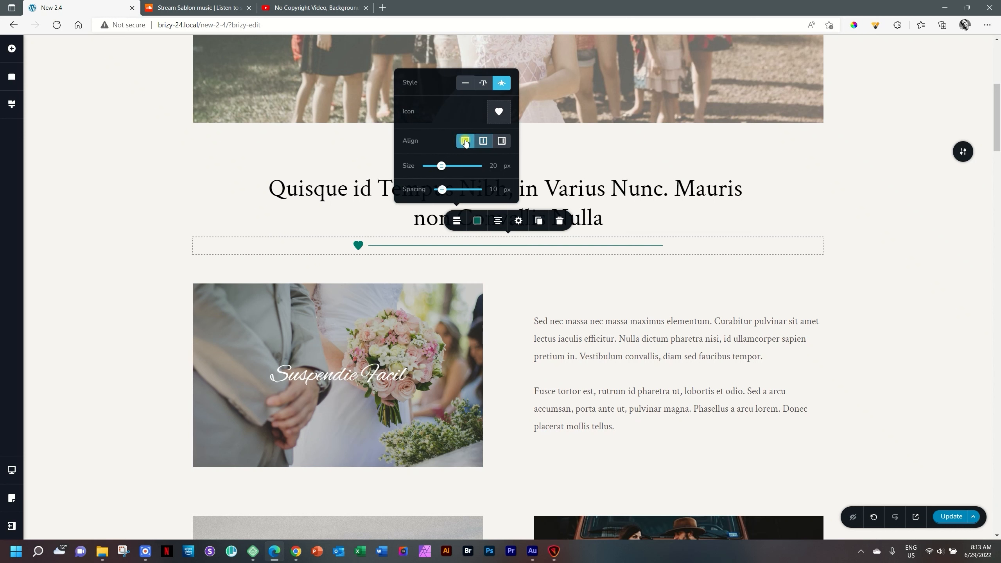
click(501, 142)
click(484, 141)
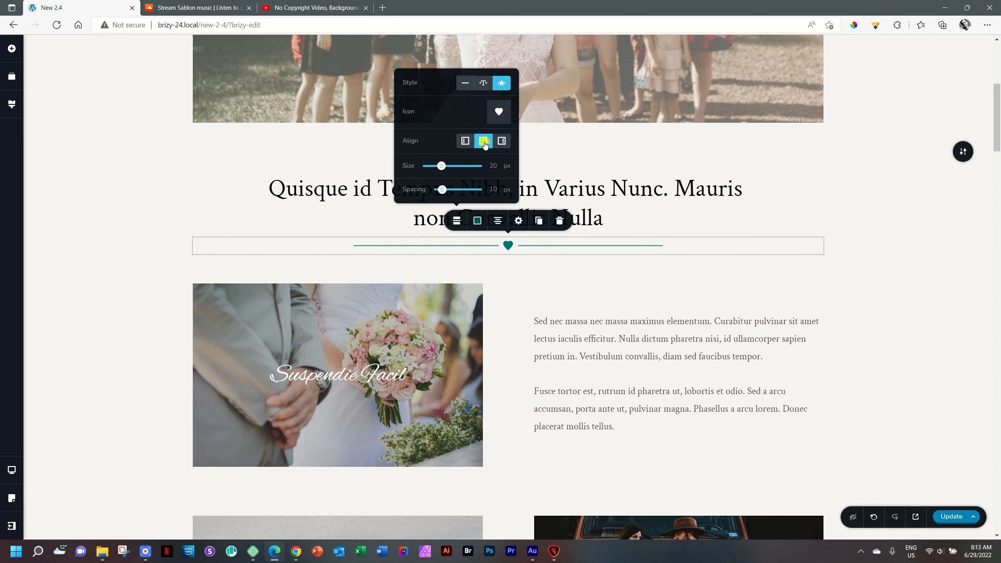
Return the line to the text style, try its label aligned left and right, and centre it
click(483, 83)
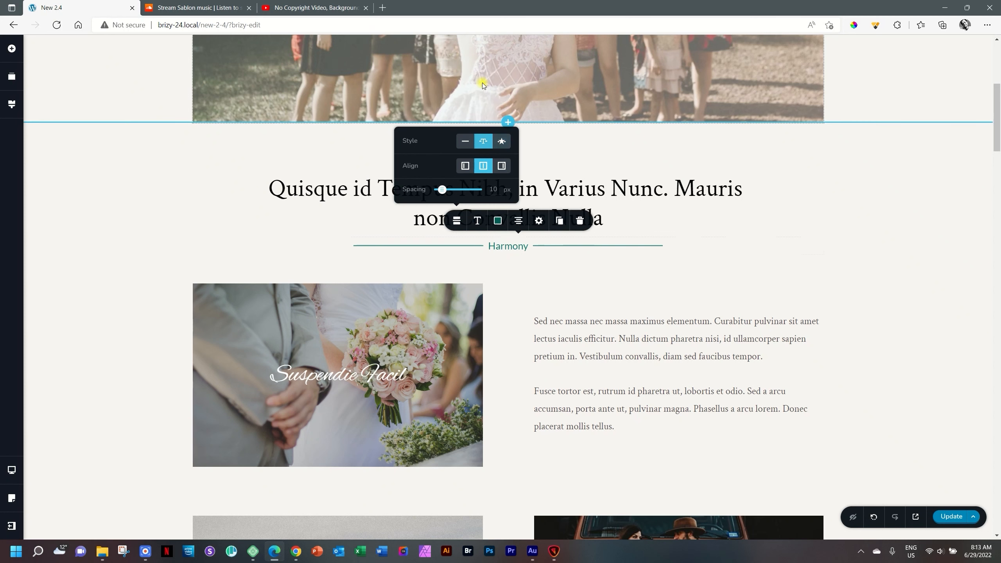
click(465, 167)
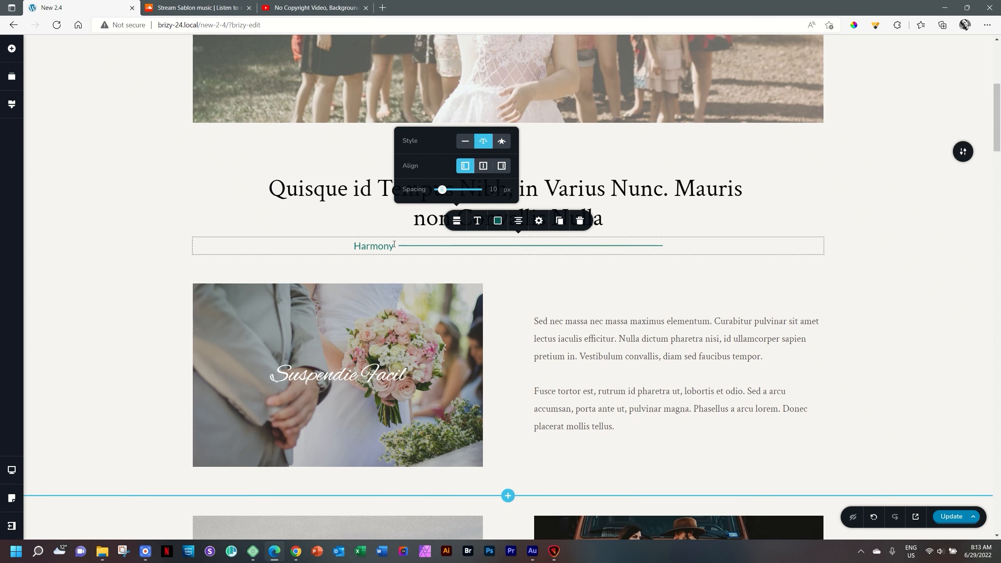
click(502, 166)
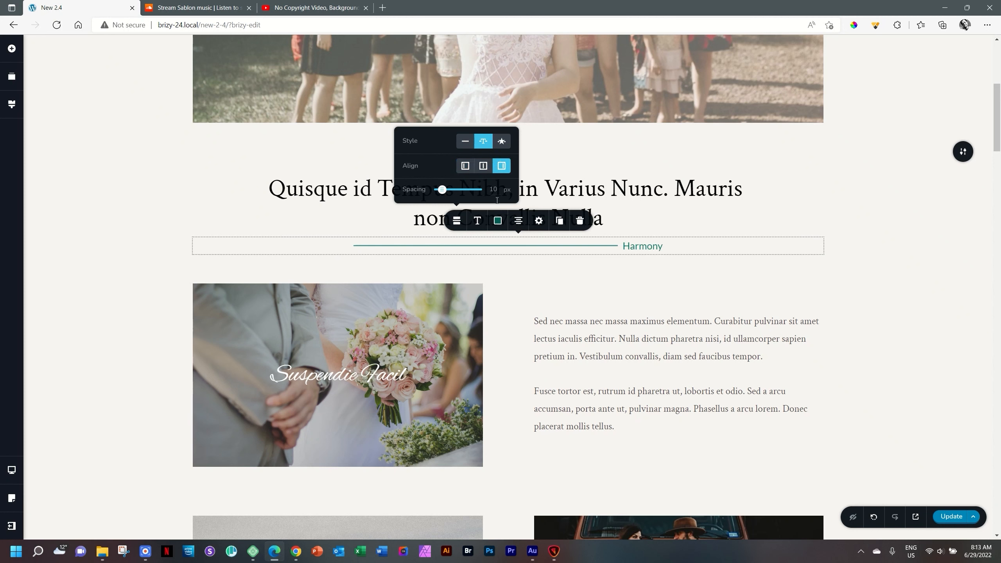
click(484, 166)
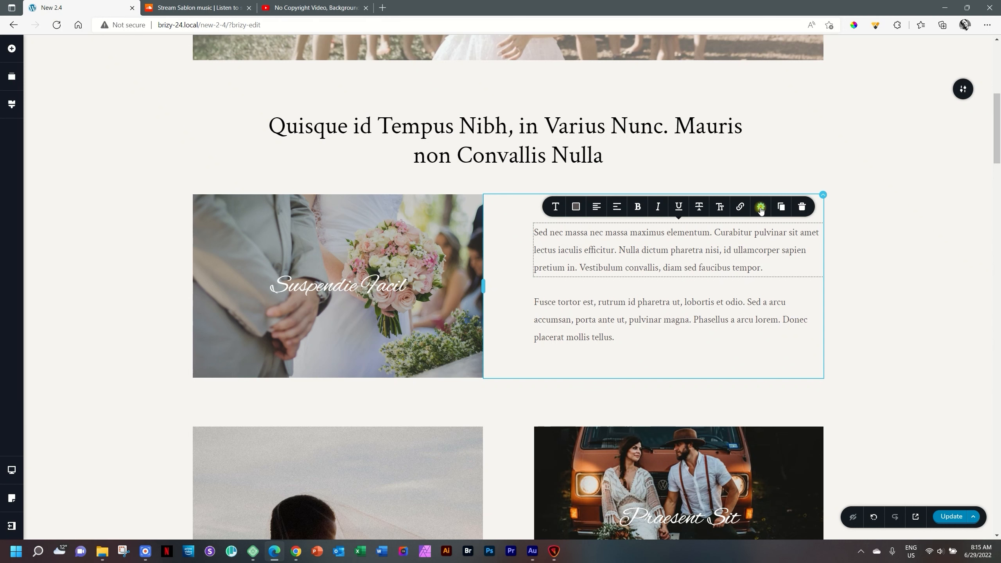
Examine the styling and effects options of the "Sed nec massa" paragraph and close them
click(760, 208)
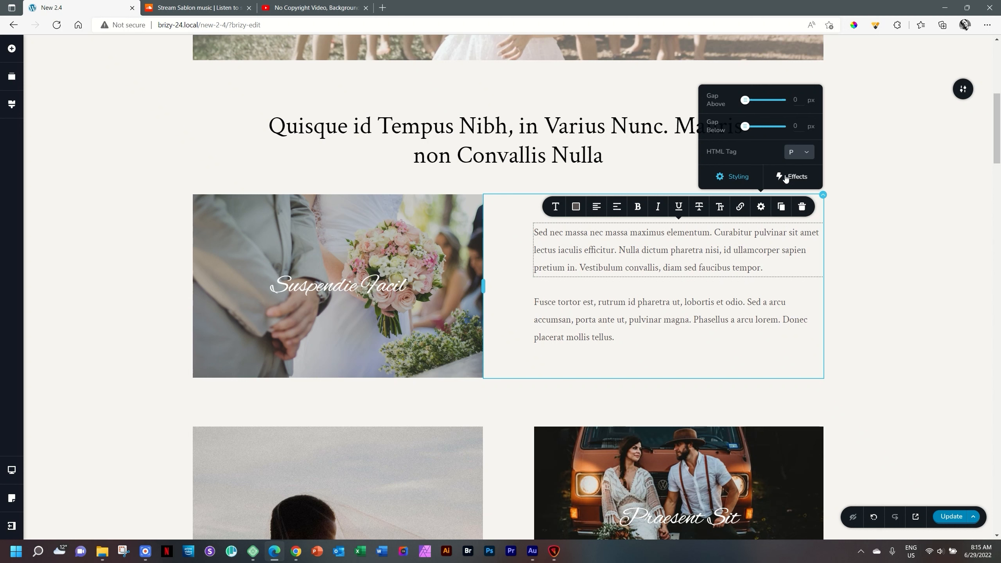
click(735, 176)
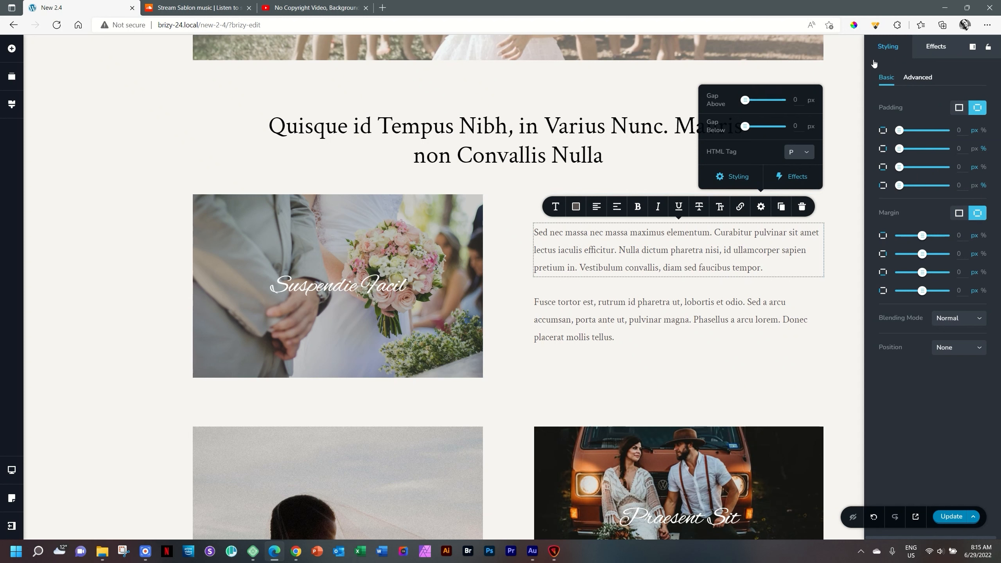
click(934, 48)
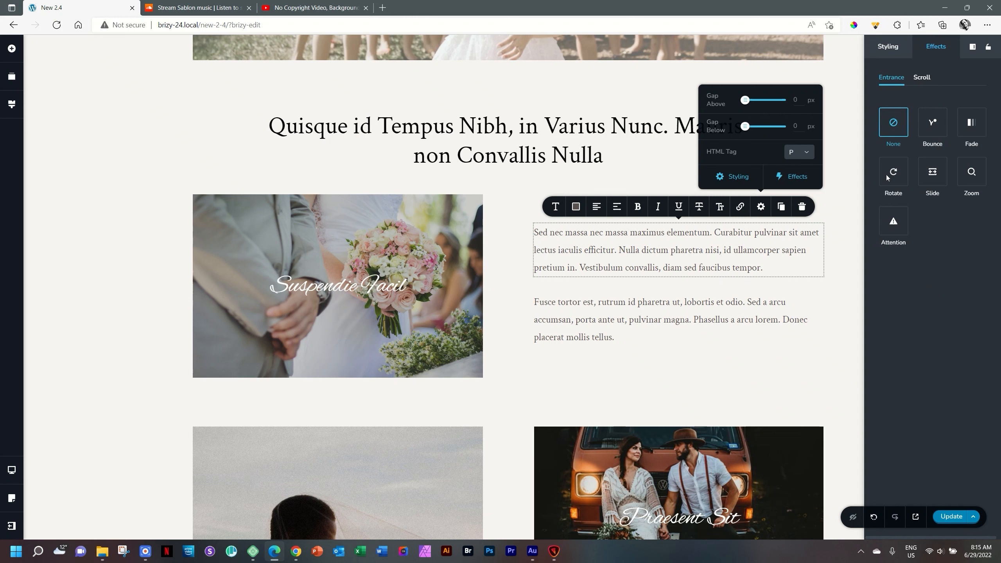
click(846, 233)
Open the entrance effects directly from the "Sed nec massa" paragraph's settings and close them
click(683, 261)
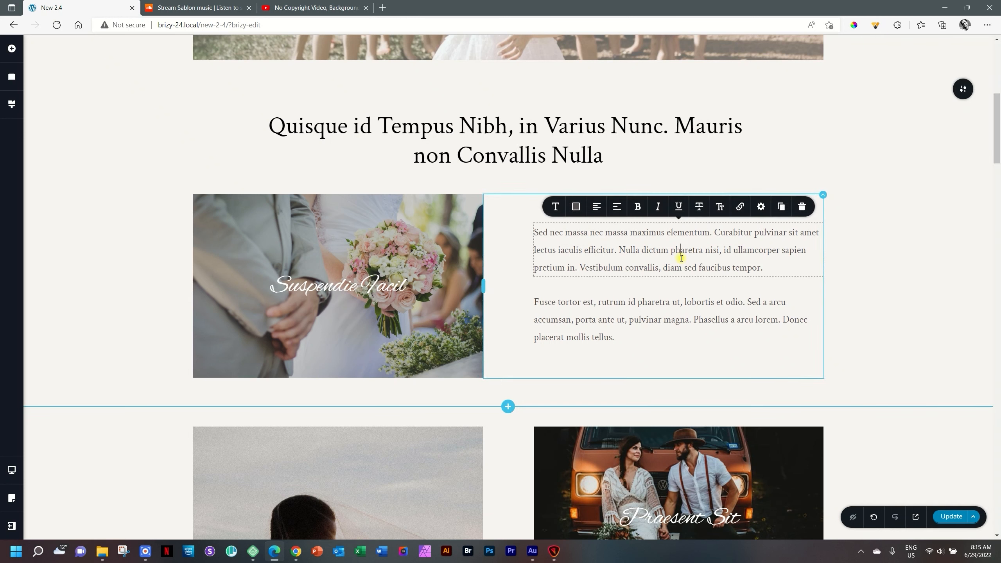
click(762, 206)
click(793, 177)
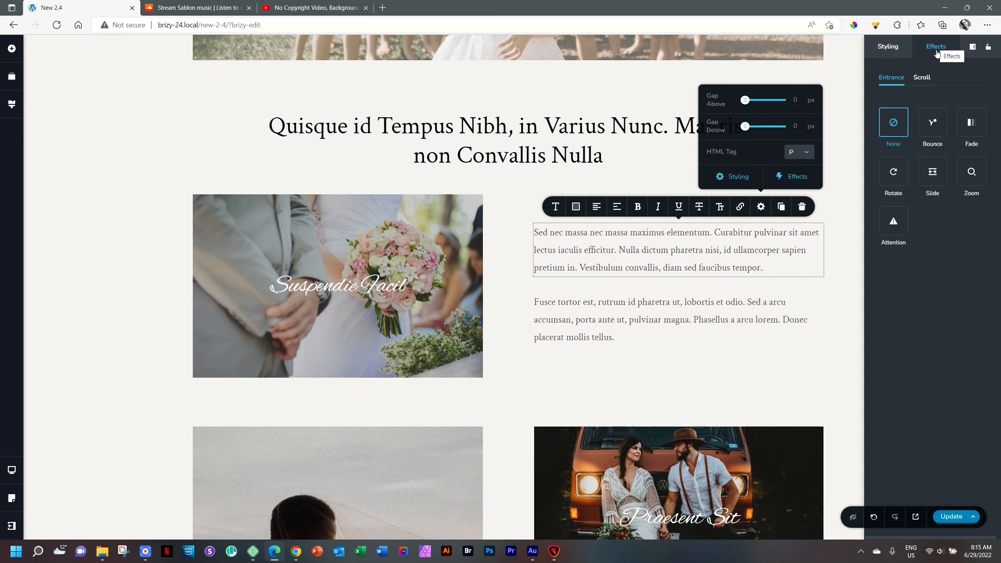
click(841, 139)
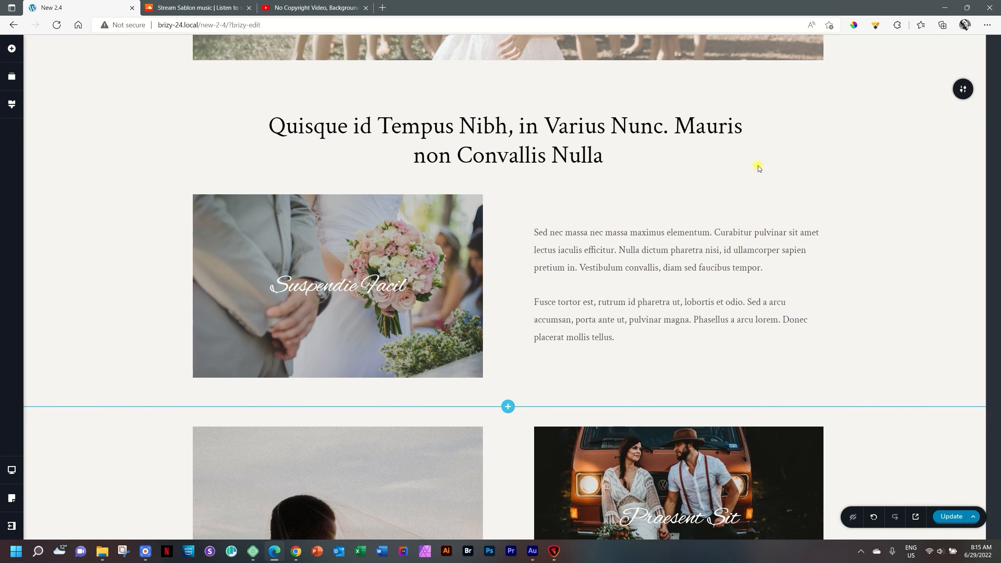
Open the "Sed nec massa" paragraph's basic styling options from the text itself, deselect it and select it again
click(706, 250)
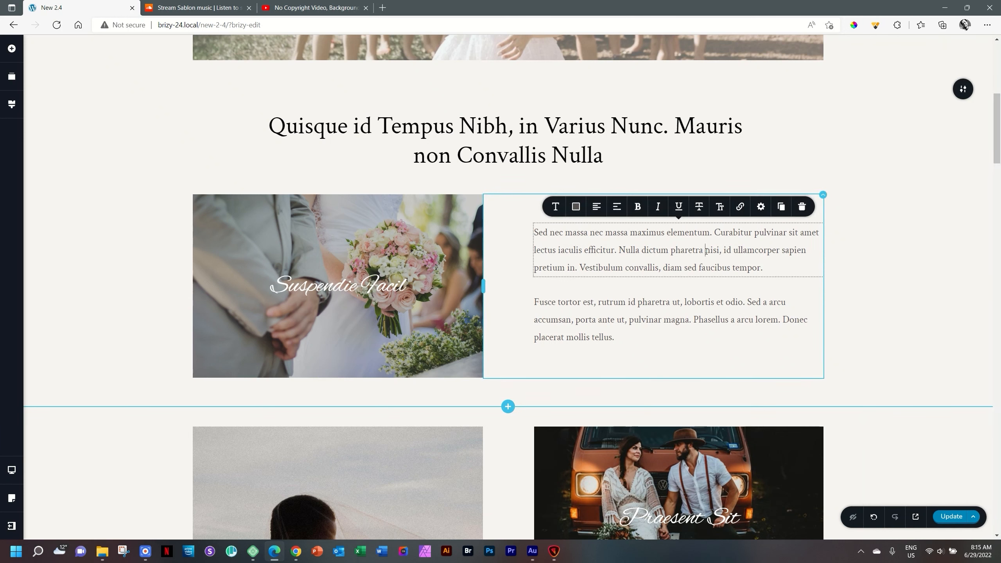
key(ctrl+e)
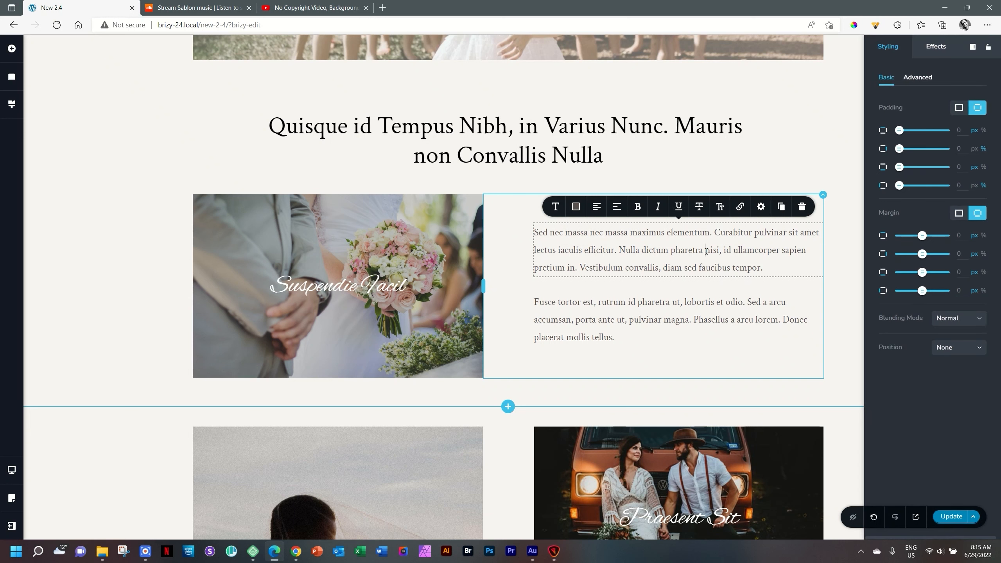
click(840, 250)
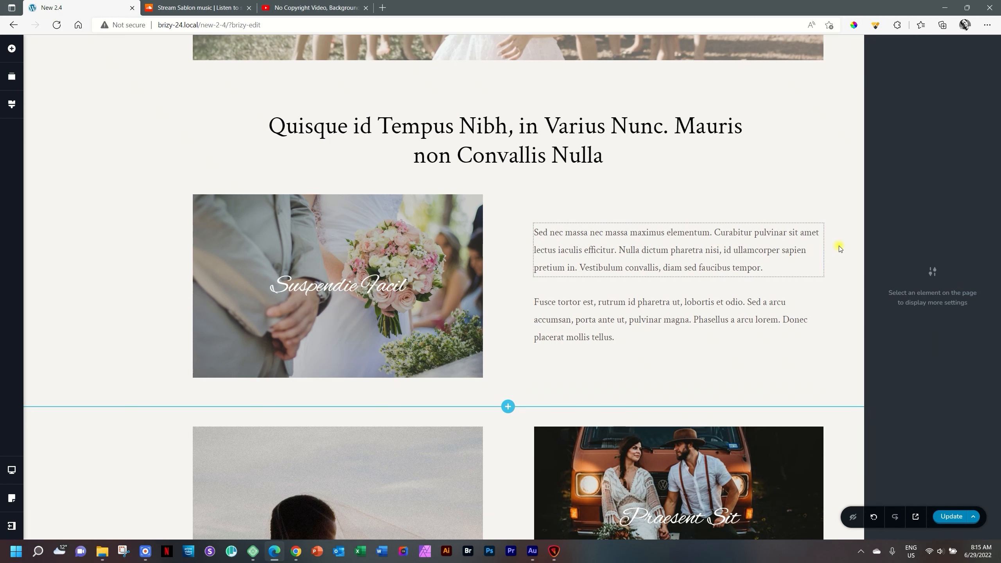
click(767, 250)
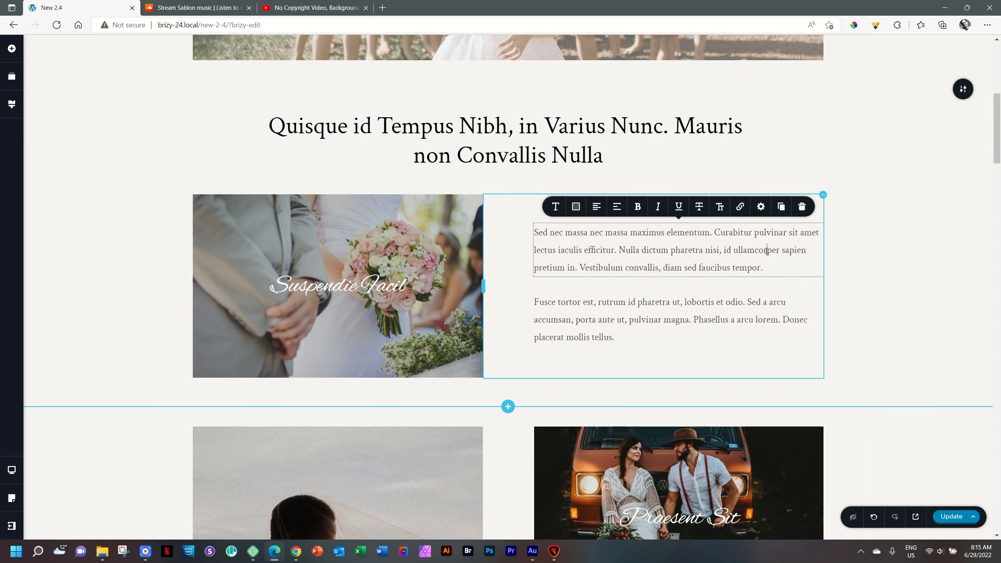
Open the "Sed nec massa" paragraph's effects directly from the text, and view and close the editor's shortcuts list
key(ctrl+e)
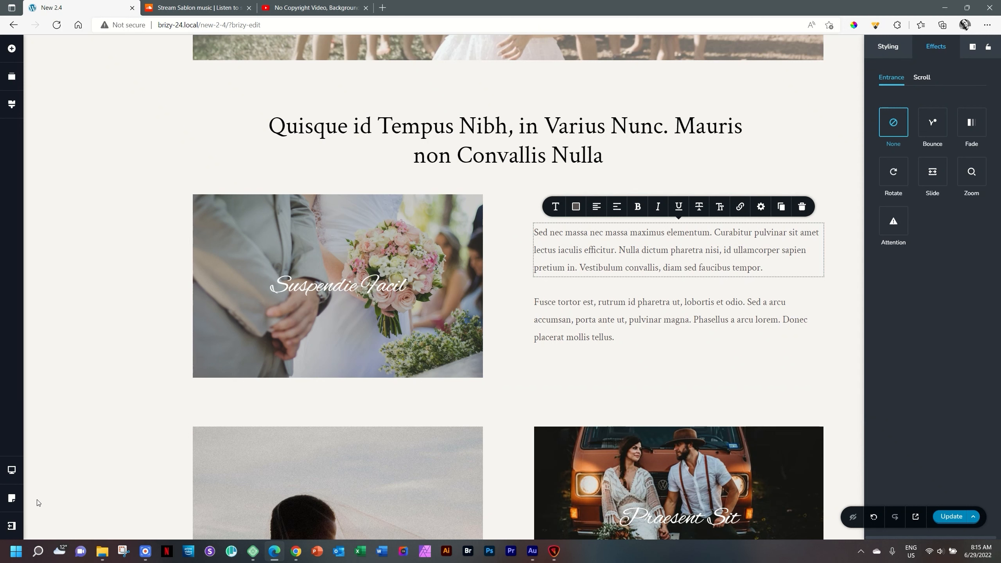
click(11, 526)
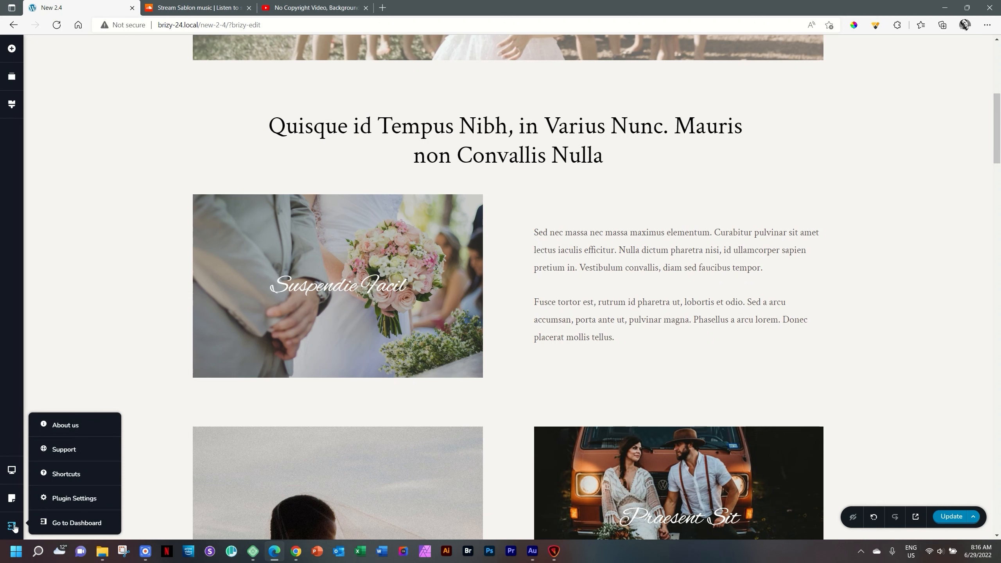
click(83, 477)
click(76, 476)
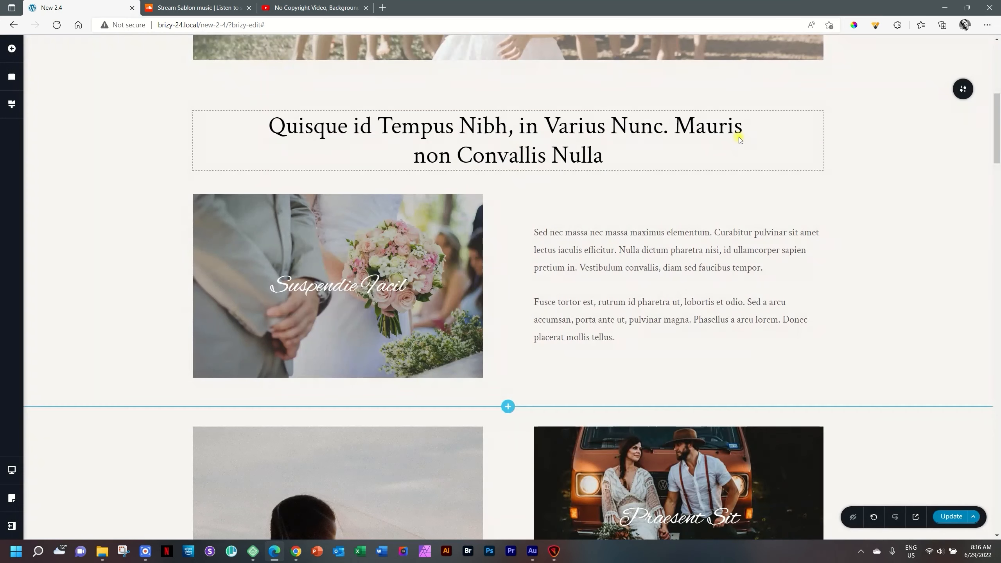
click(736, 133)
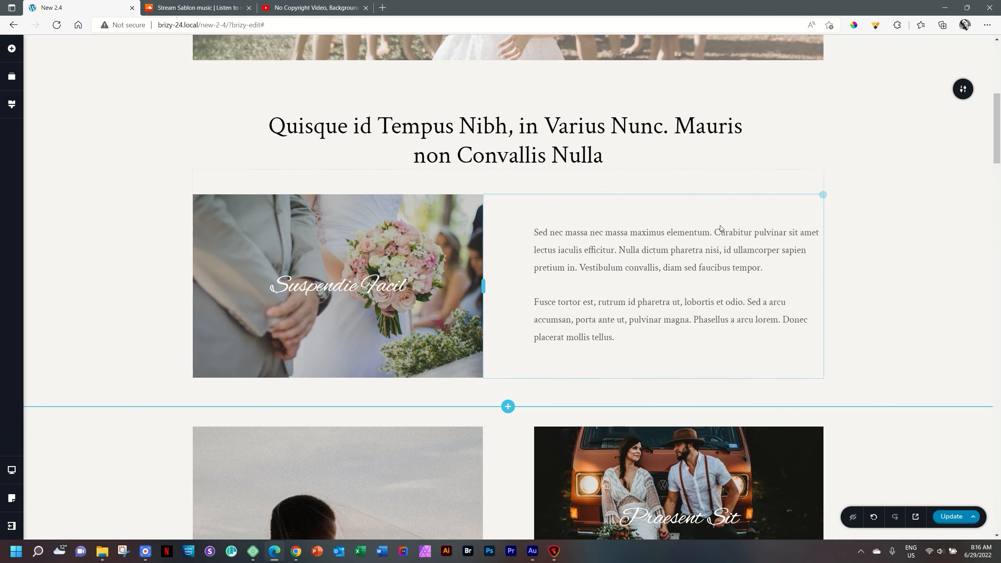
Examine the entrance and scroll effects in the "Sed nec massa" paragraph's settings and close them
click(710, 250)
click(758, 209)
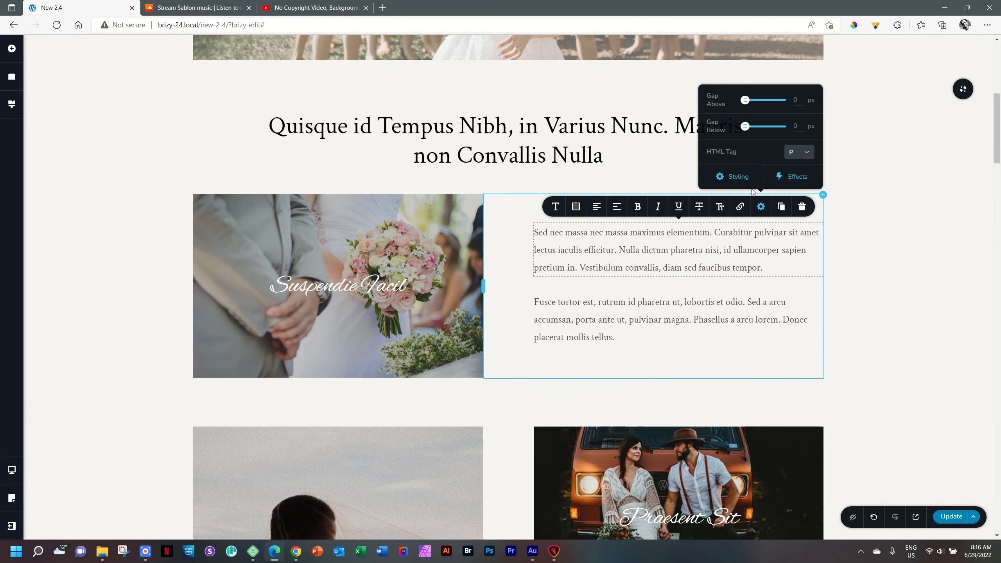
click(793, 176)
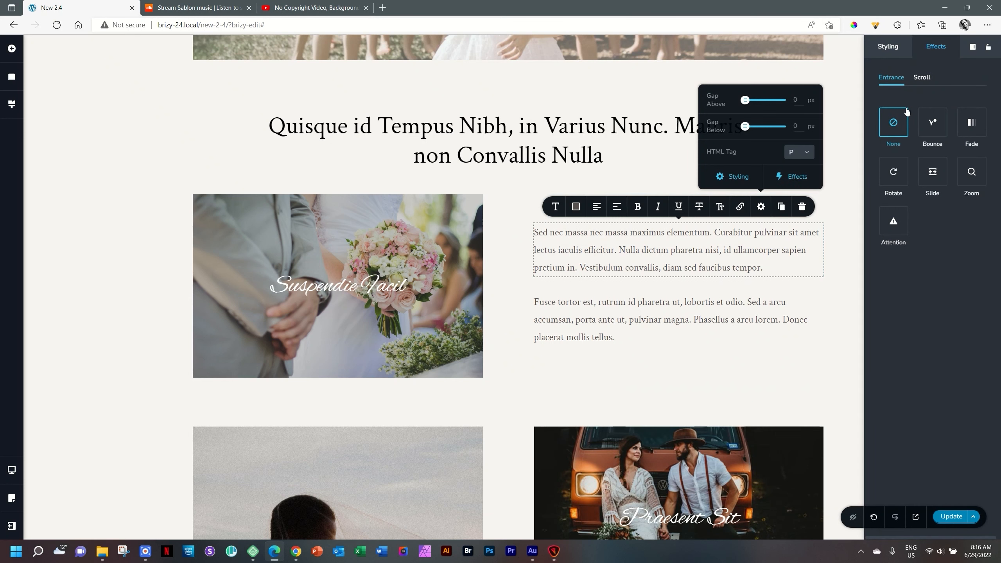
click(919, 79)
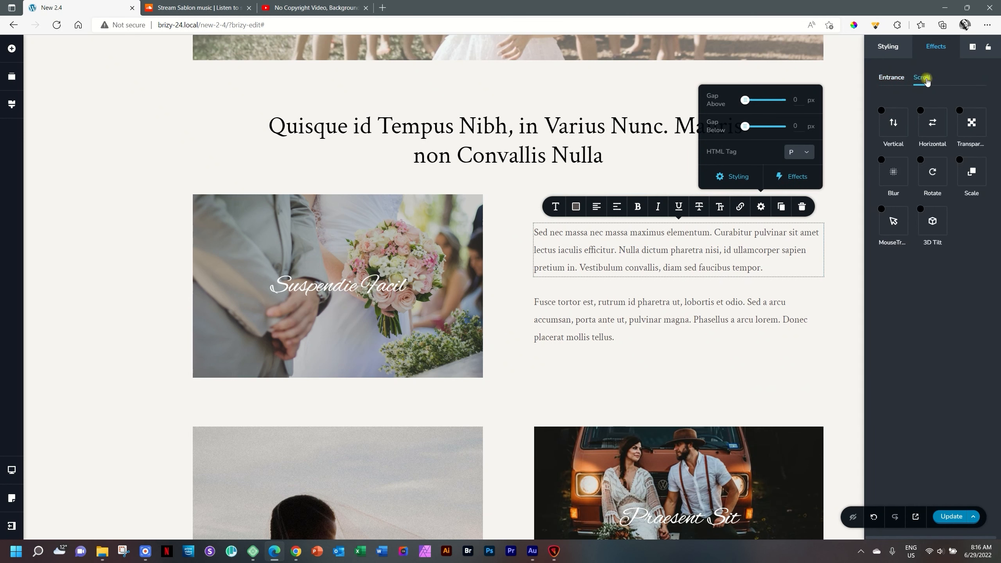
click(892, 77)
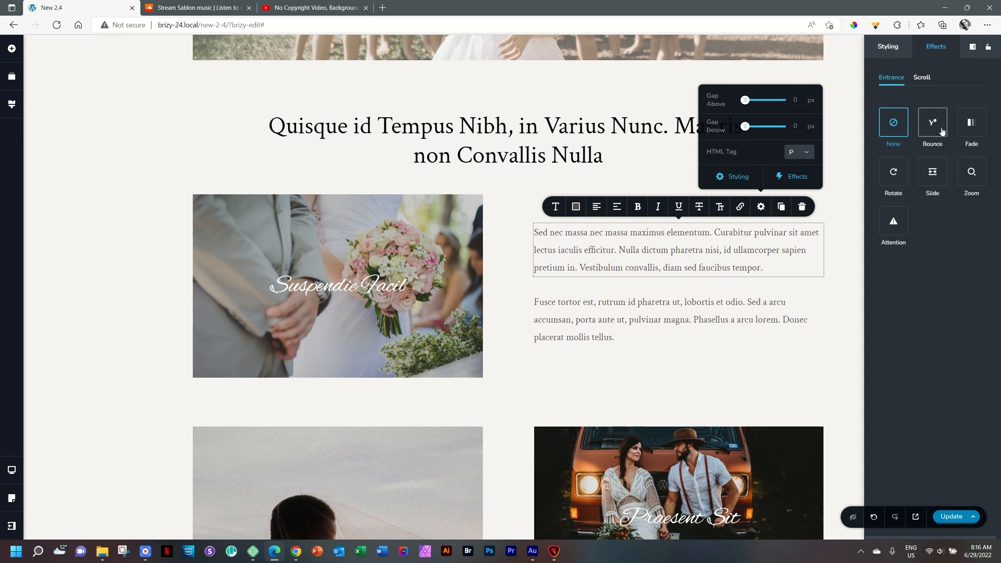
click(836, 257)
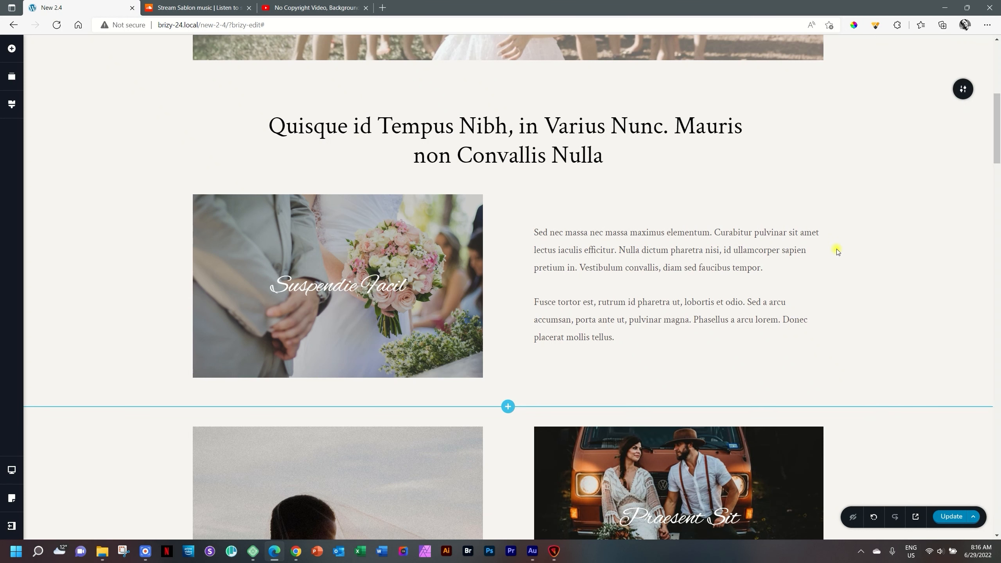
Set the entrance effect of the section headed "Quisque id Tempus Nibh" to Fade
click(959, 97)
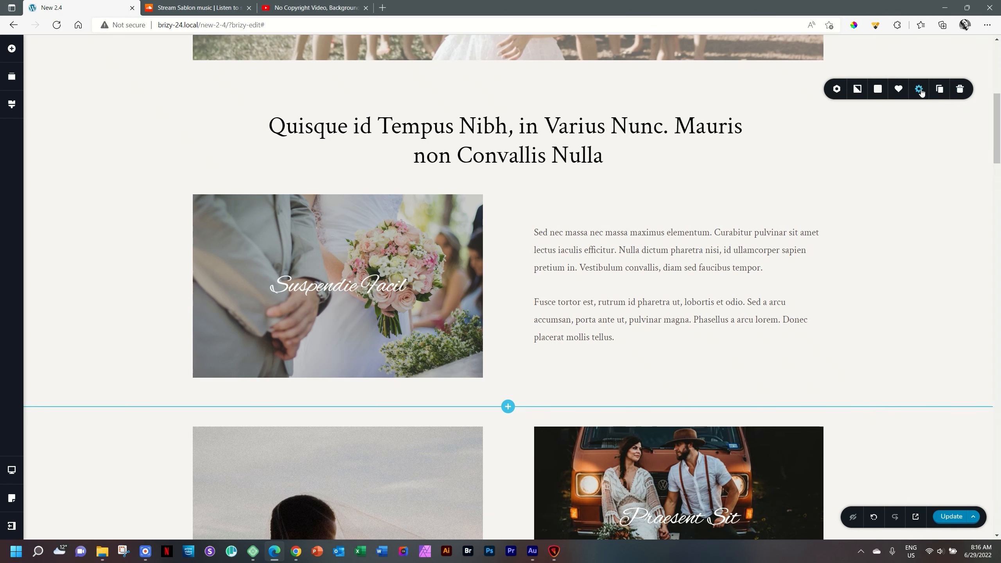
click(919, 89)
click(951, 186)
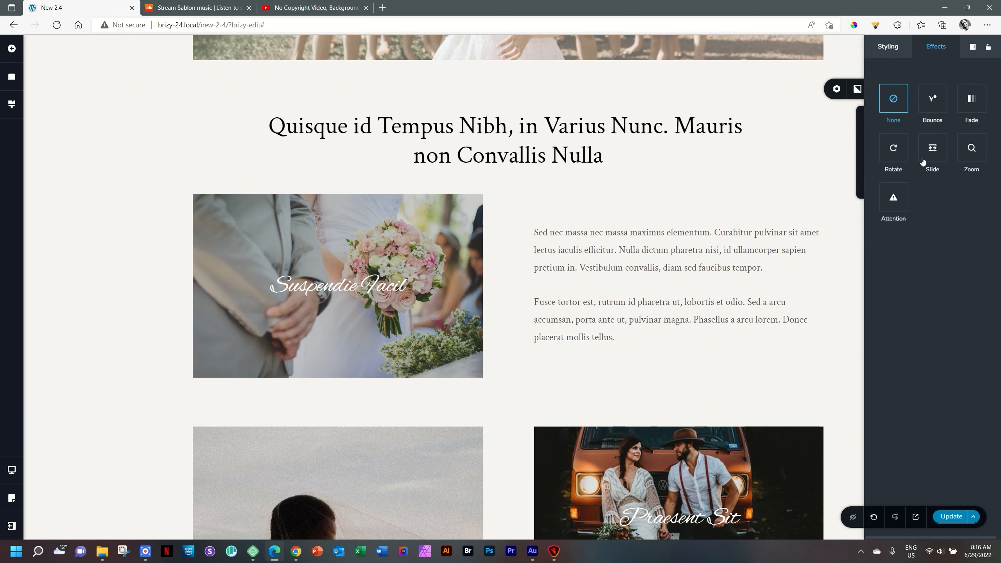
click(967, 109)
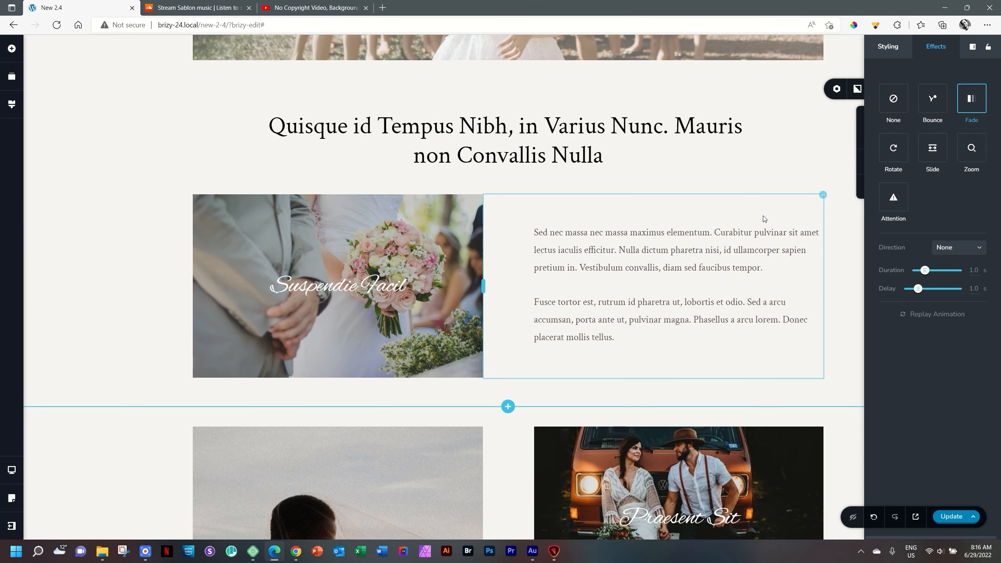
Set the section's entrance effect to None for the mobile view and return to the desktop view
click(12, 470)
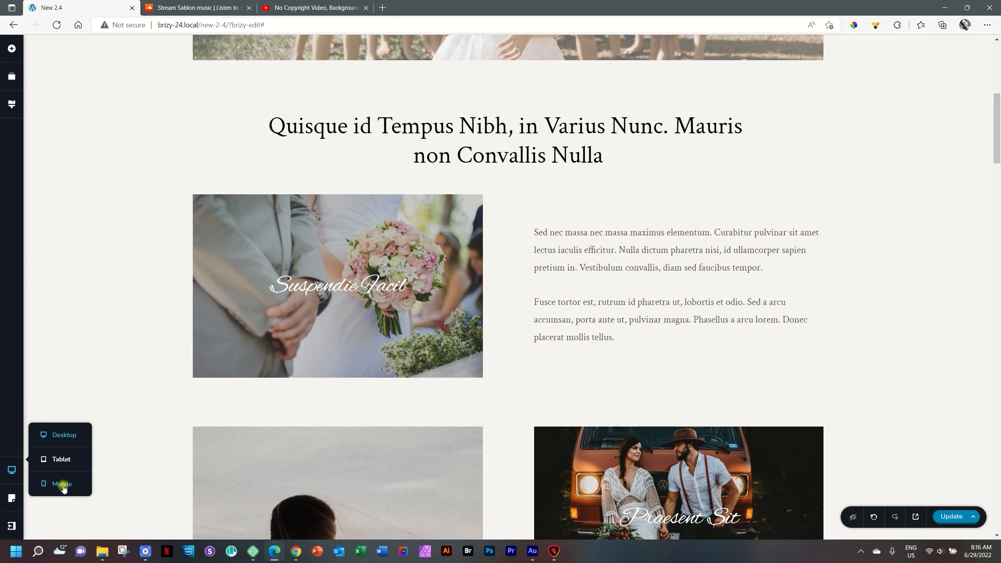
click(62, 484)
scroll(452, 371, up, 8)
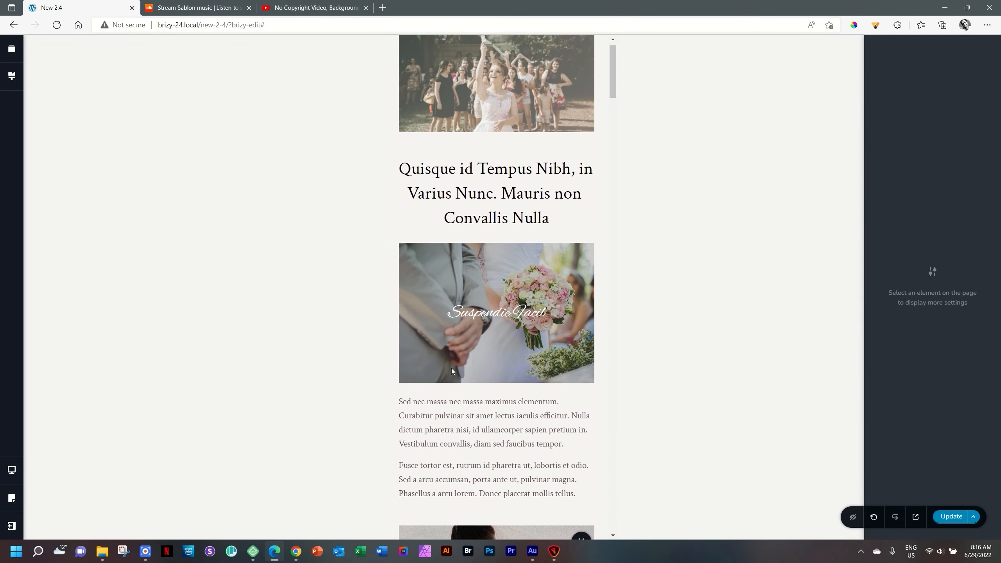
click(582, 185)
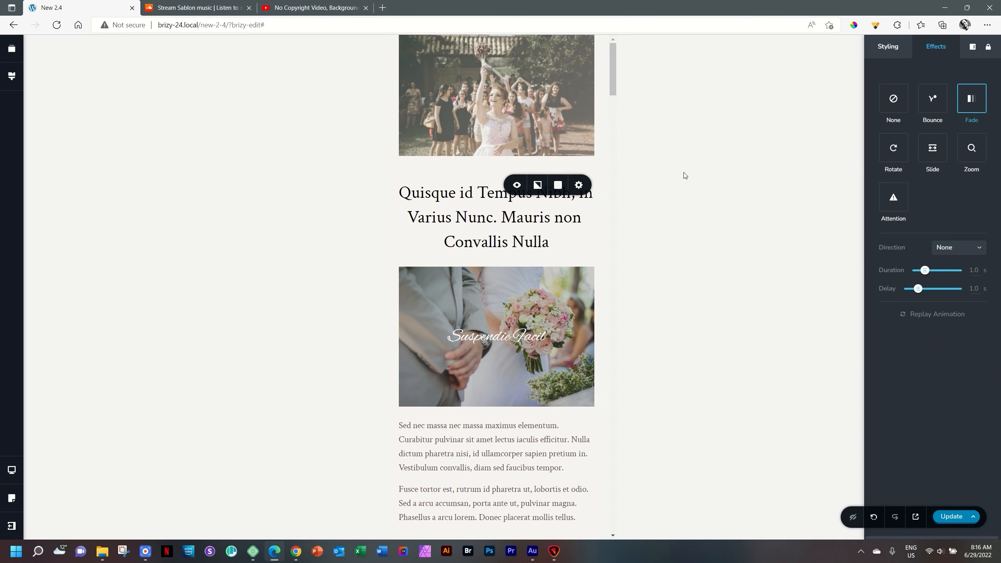
click(893, 103)
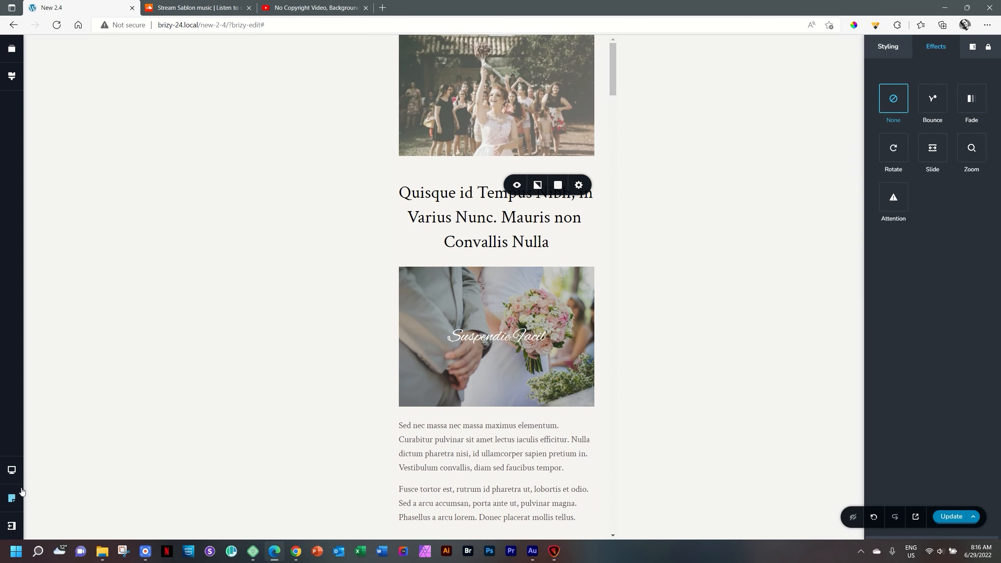
click(11, 470)
click(62, 435)
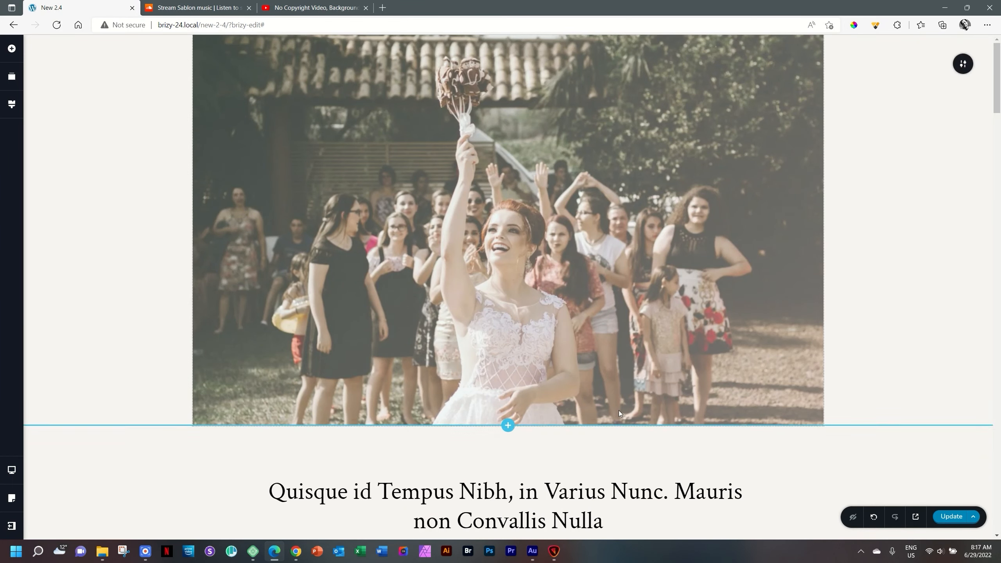
Add a spacer between the "Quisque id Tempus Nibh" heading and the image and text columns below it
scroll(621, 413, down, 13)
scroll(620, 414, up, 7)
scroll(620, 413, down, 4)
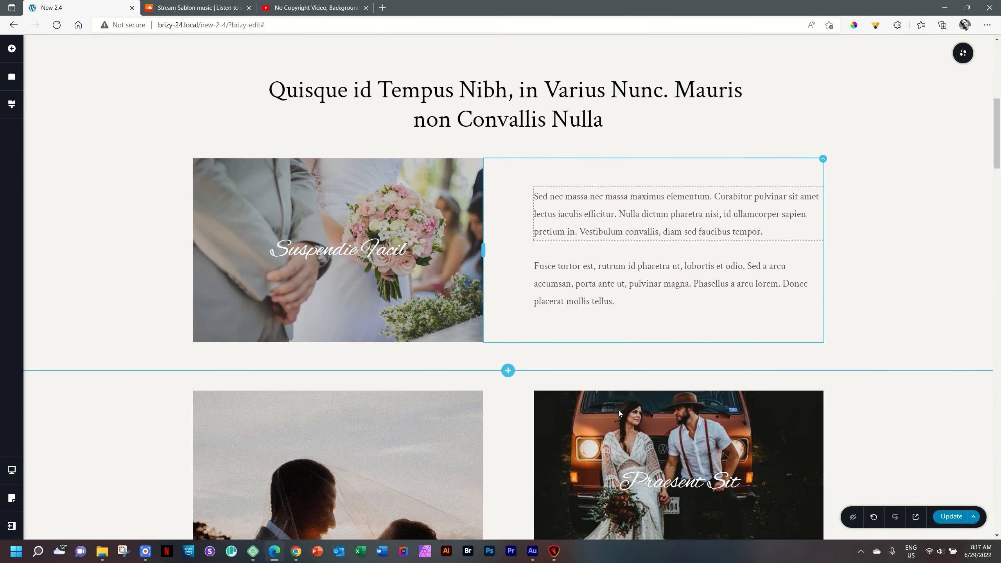
scroll(620, 414, up, 2)
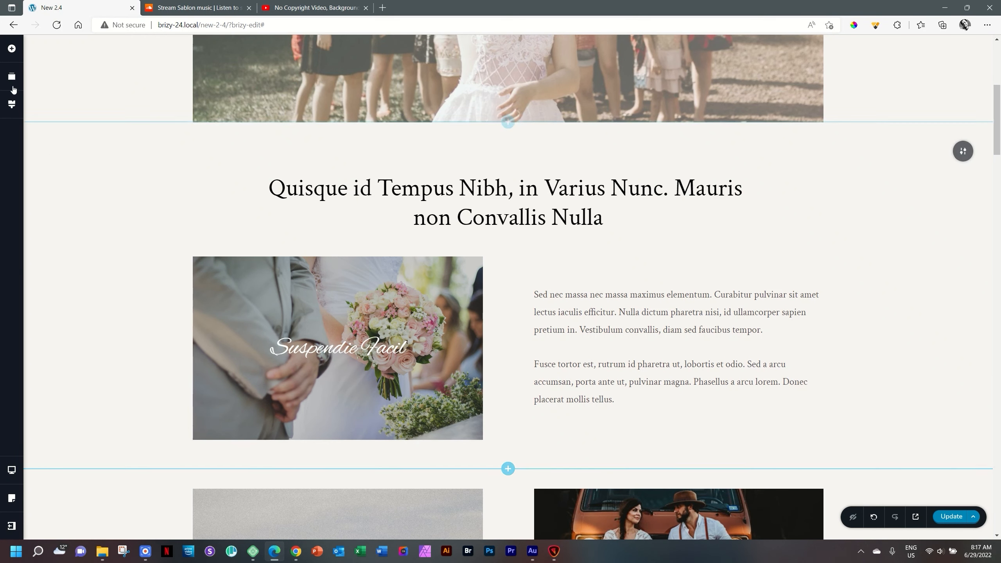
click(12, 50)
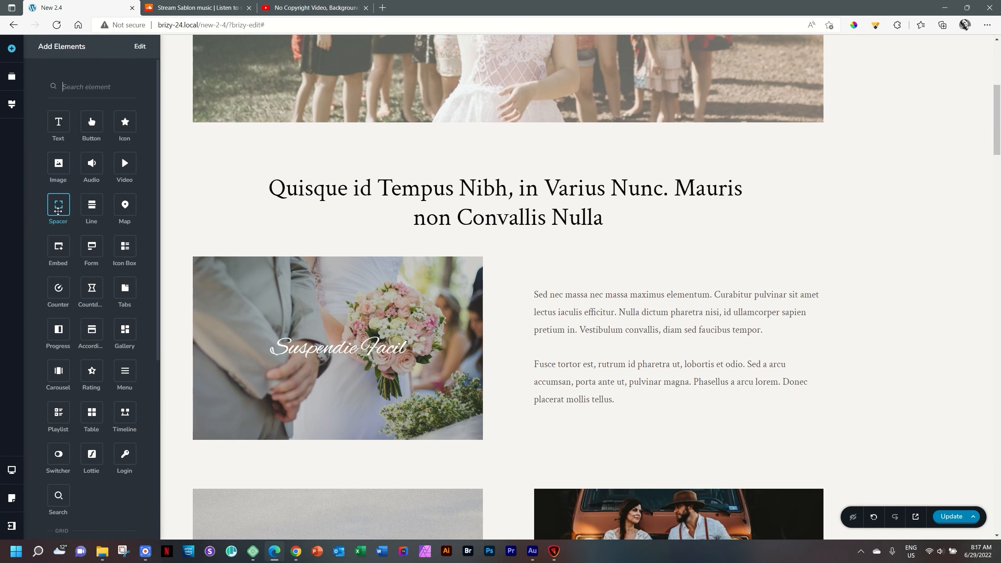
drag(59, 204, 489, 238)
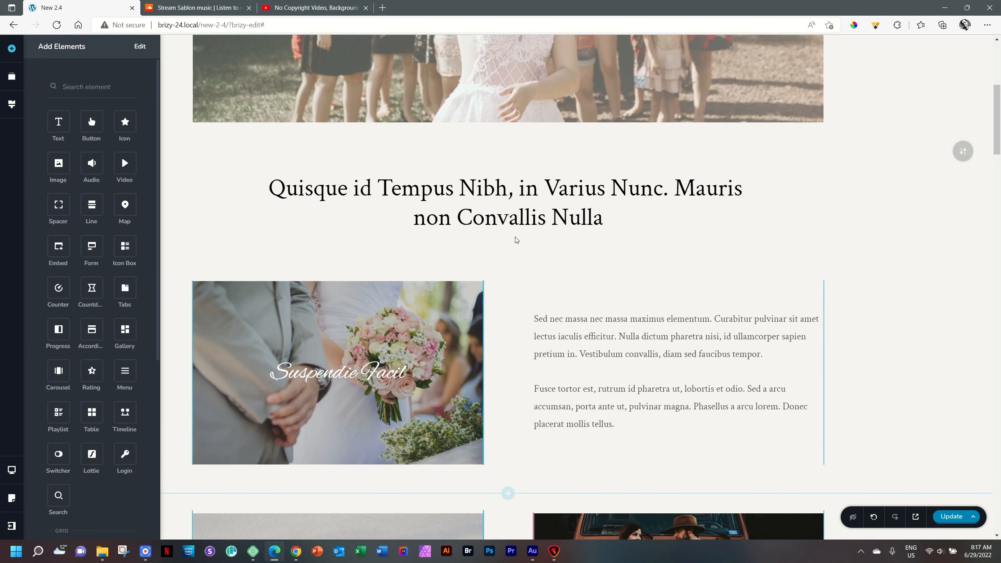
Try the spacer's height at 1 vh and 5 em, and switch its unit through px, vh and em
click(516, 247)
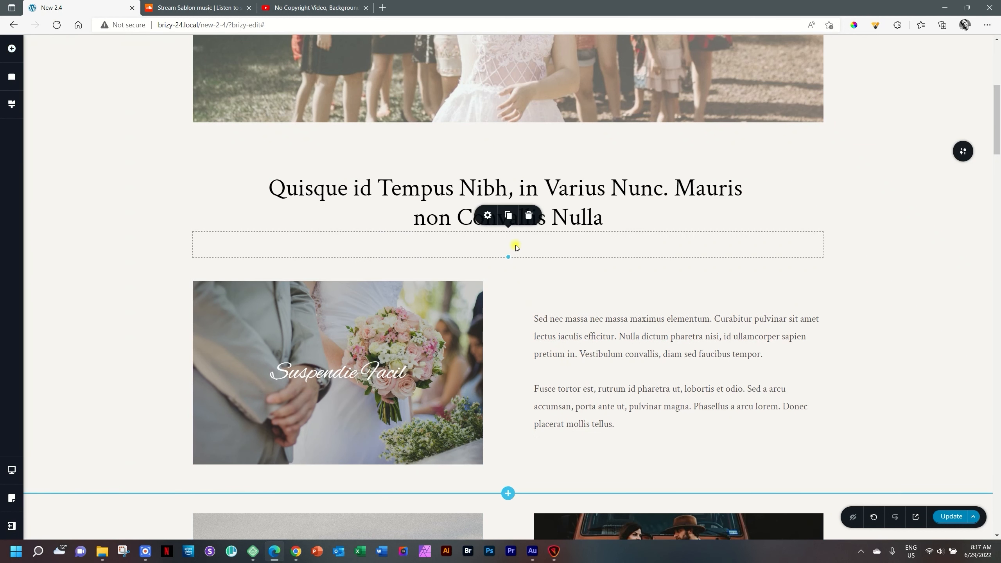
click(488, 216)
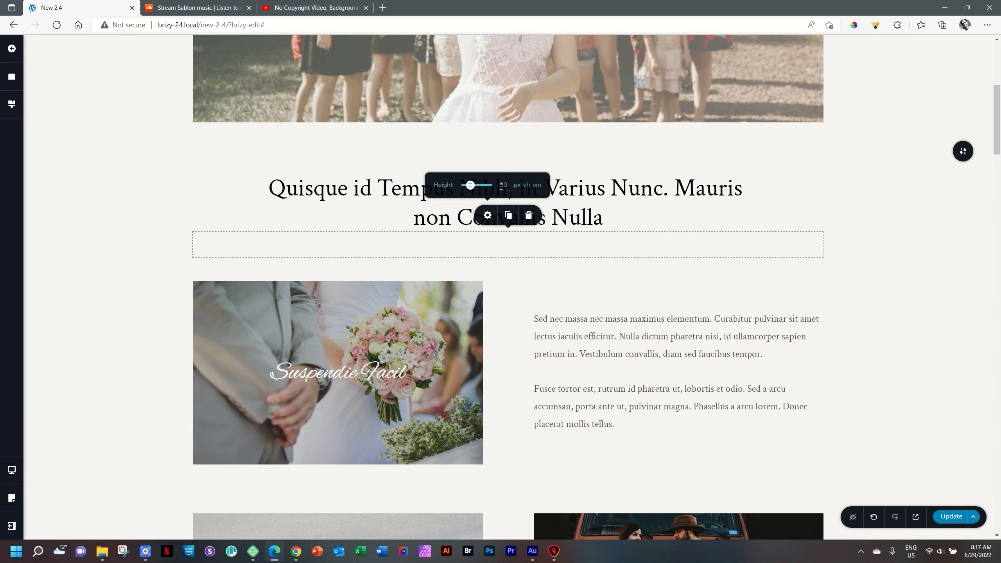
click(527, 186)
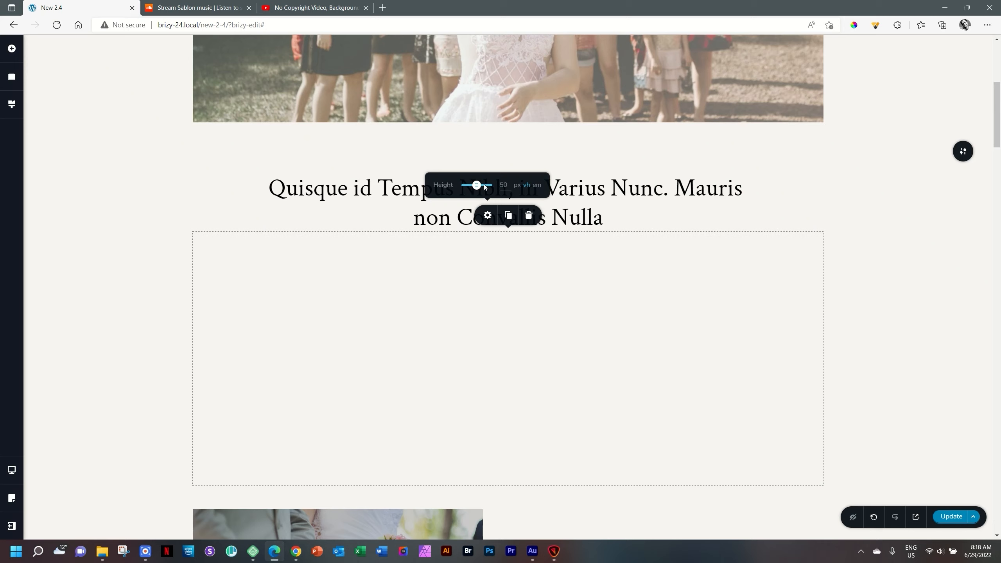
drag(477, 185, 466, 185)
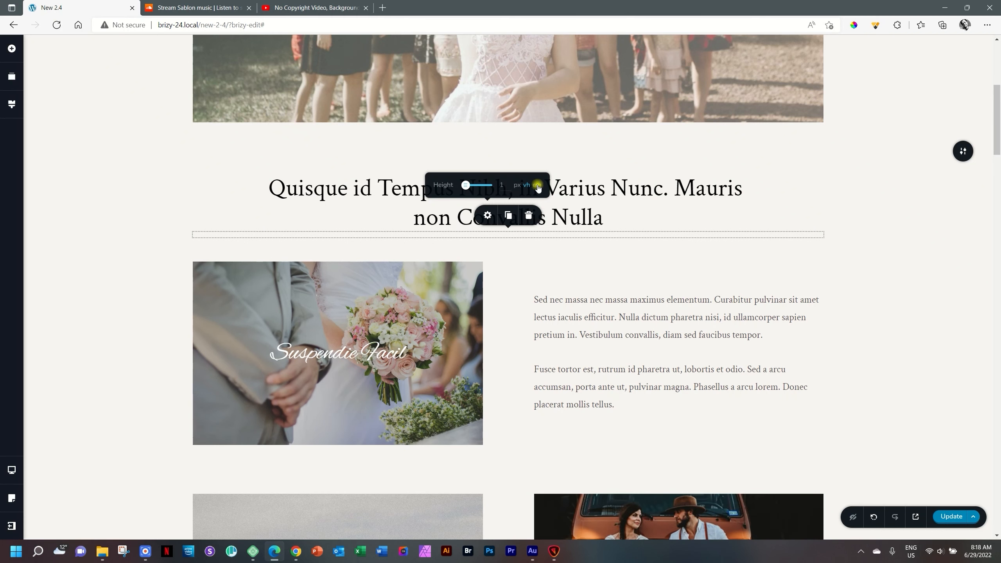
click(537, 185)
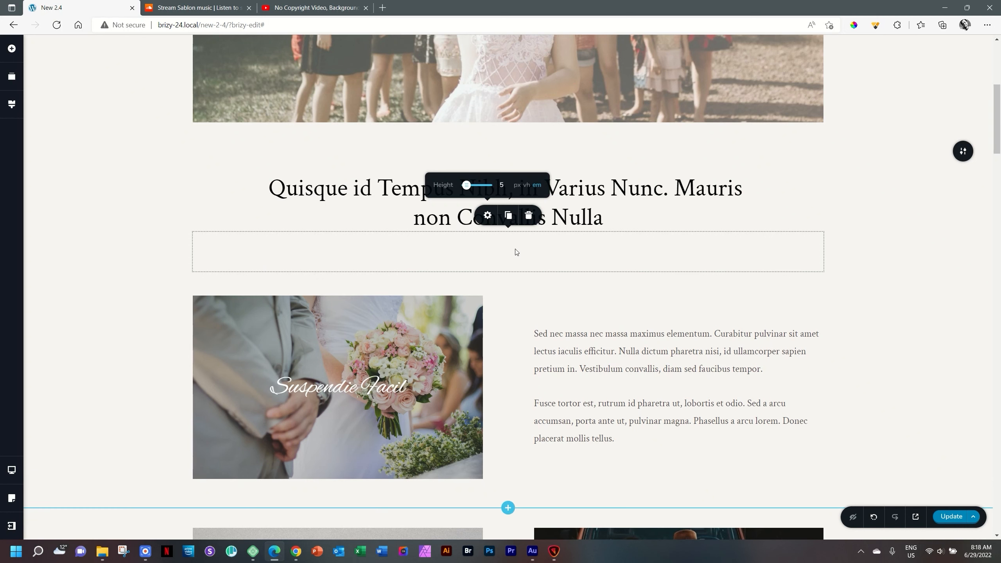
click(517, 185)
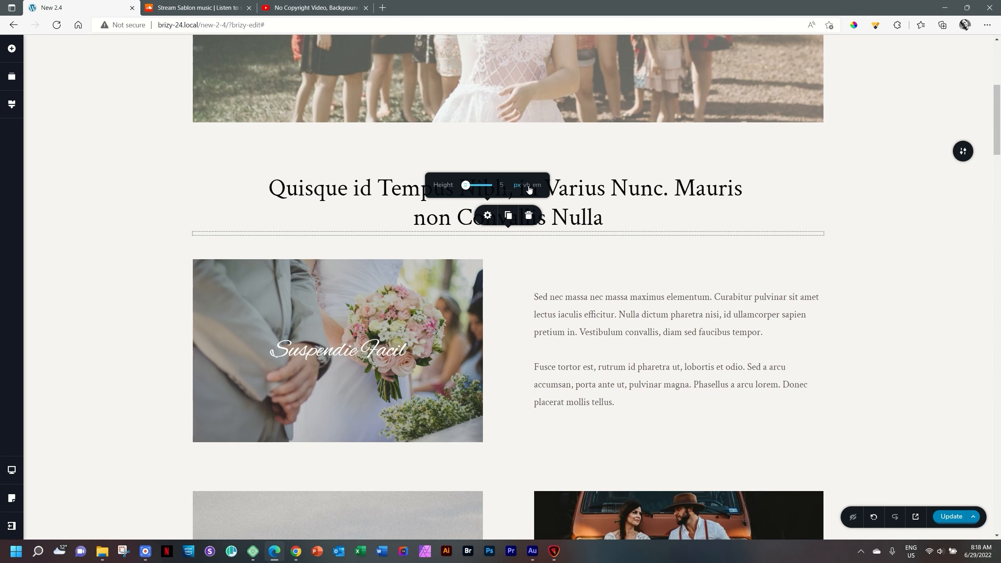
click(526, 186)
click(537, 185)
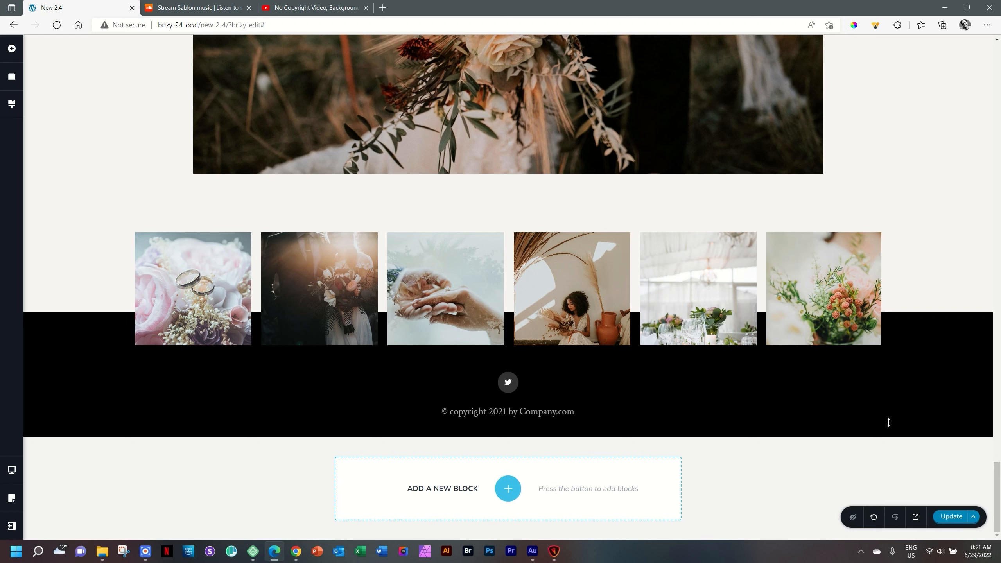
Save the page and add a blank block below the footer
click(953, 520)
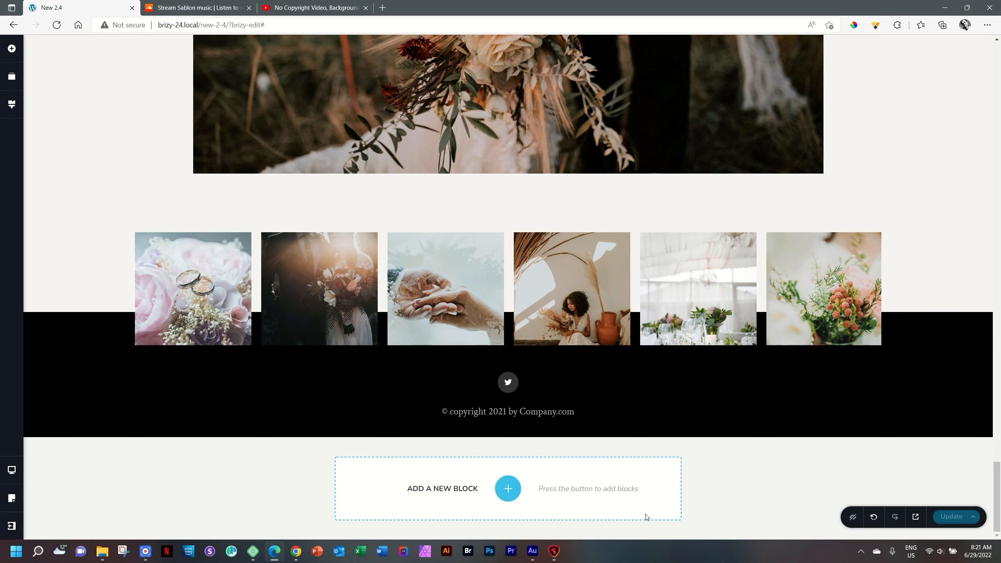
click(519, 488)
click(331, 137)
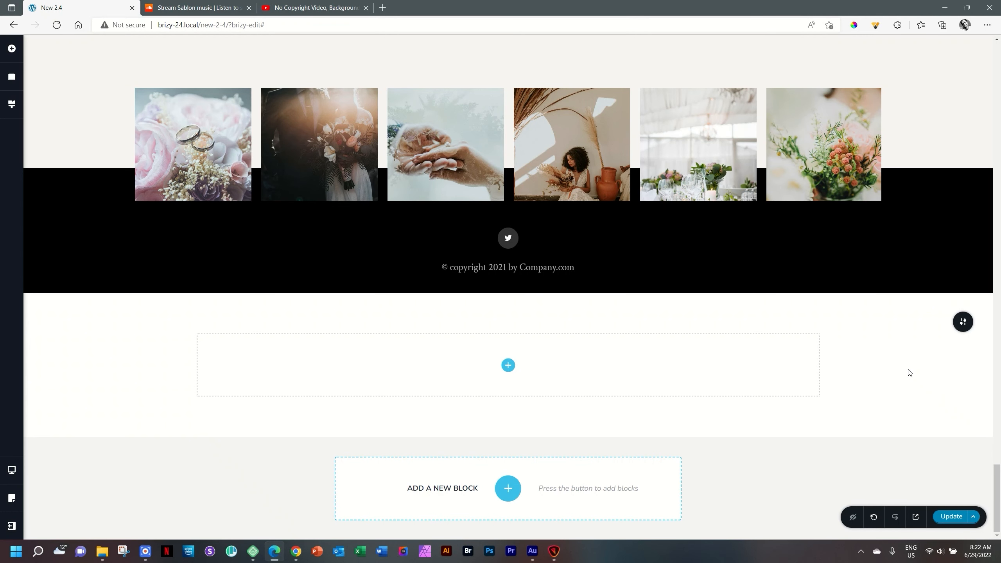
Add a video element to the new blank block and select it
click(507, 366)
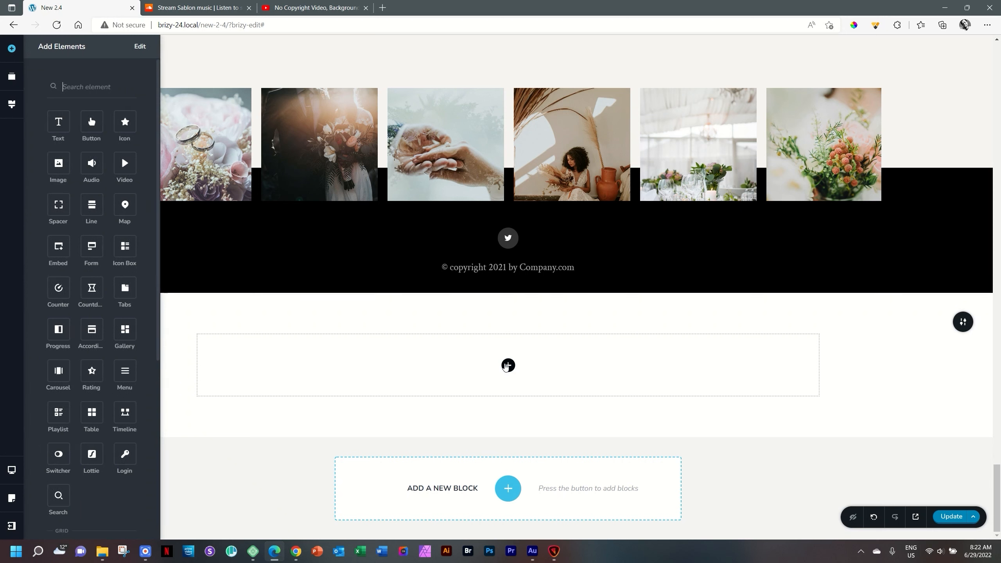
drag(125, 163, 505, 374)
click(492, 342)
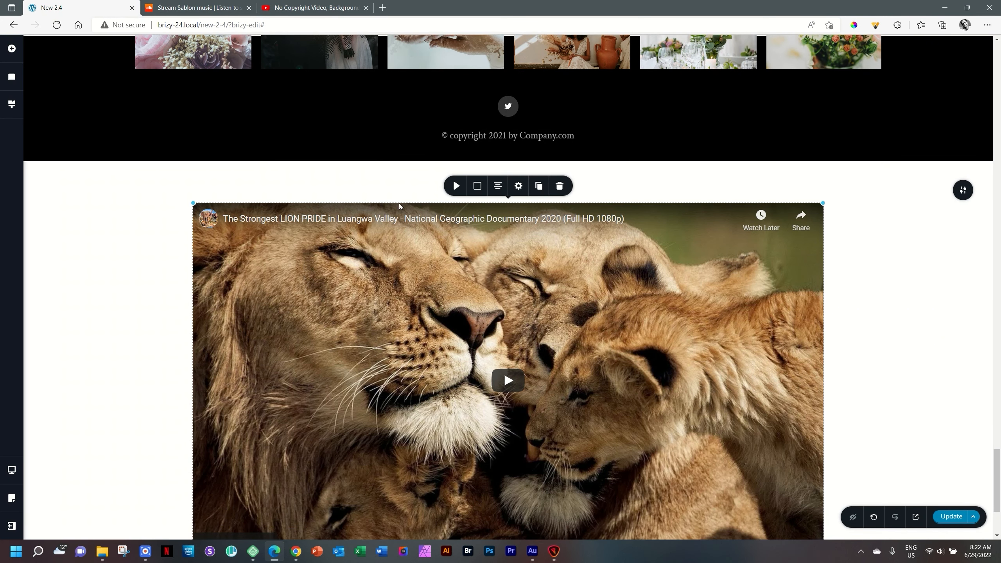
click(456, 186)
click(460, 155)
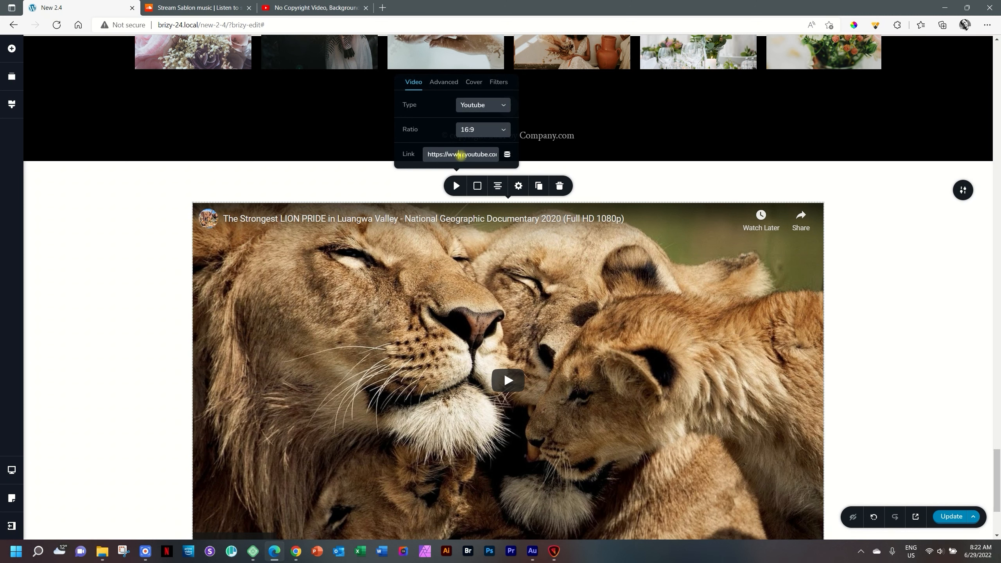
key(ctrl+a)
text(https://youtu.be/2Gg6Seob5Mg)
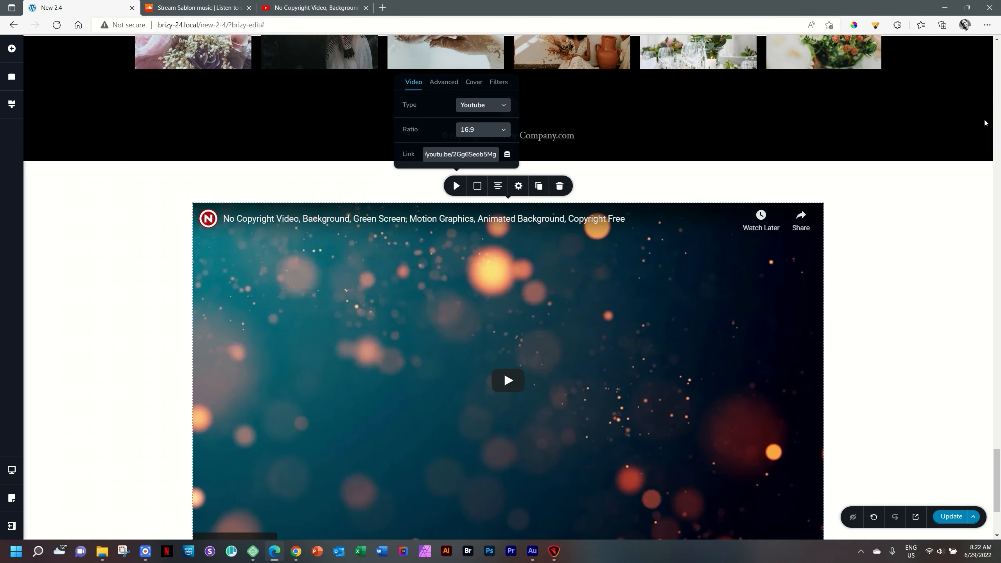
scroll(912, 273, down, 4)
scroll(831, 239, up, 3)
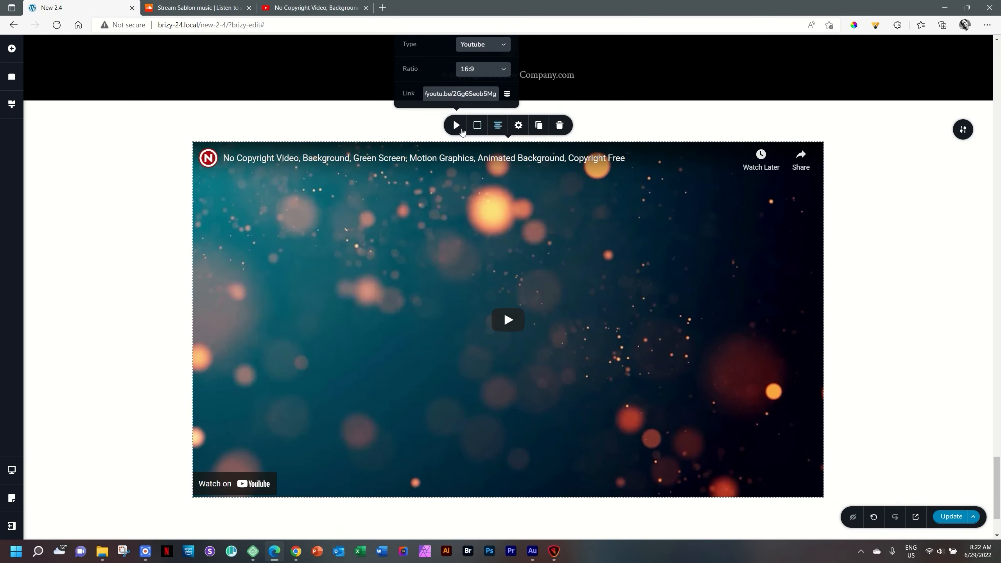
Turn on autoplay and loop for the YouTube video element
scroll(457, 130, up, 2)
click(446, 126)
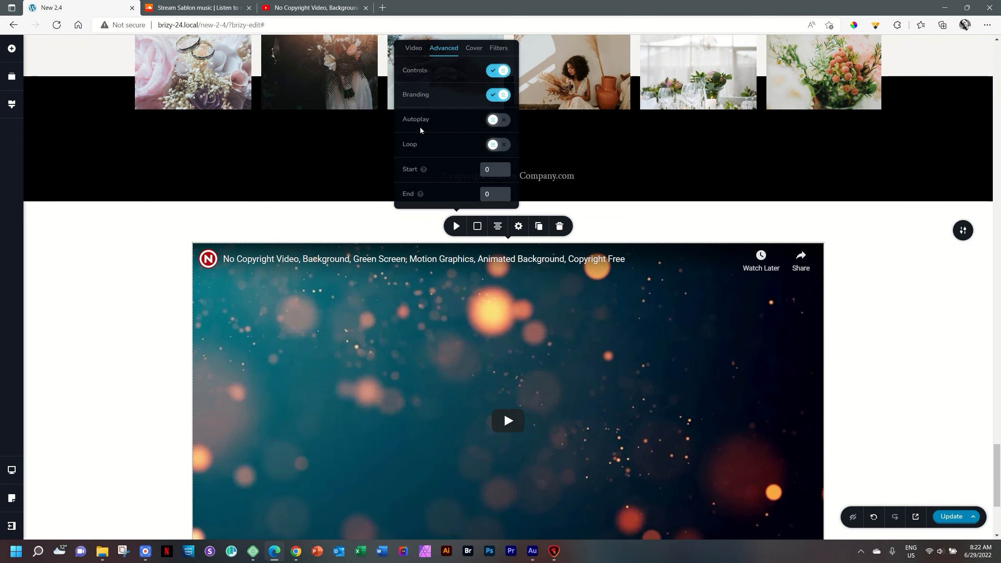
click(498, 120)
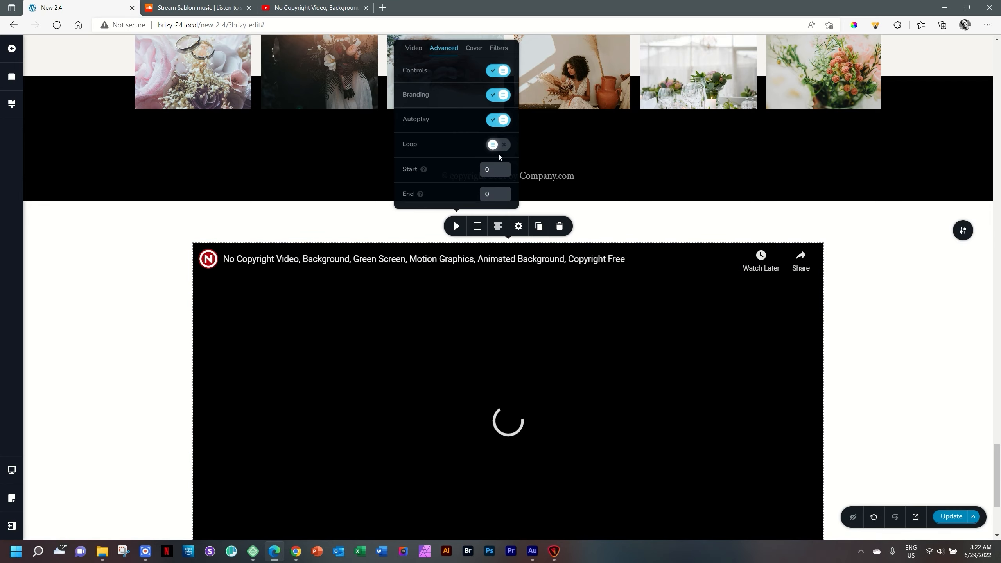
click(499, 147)
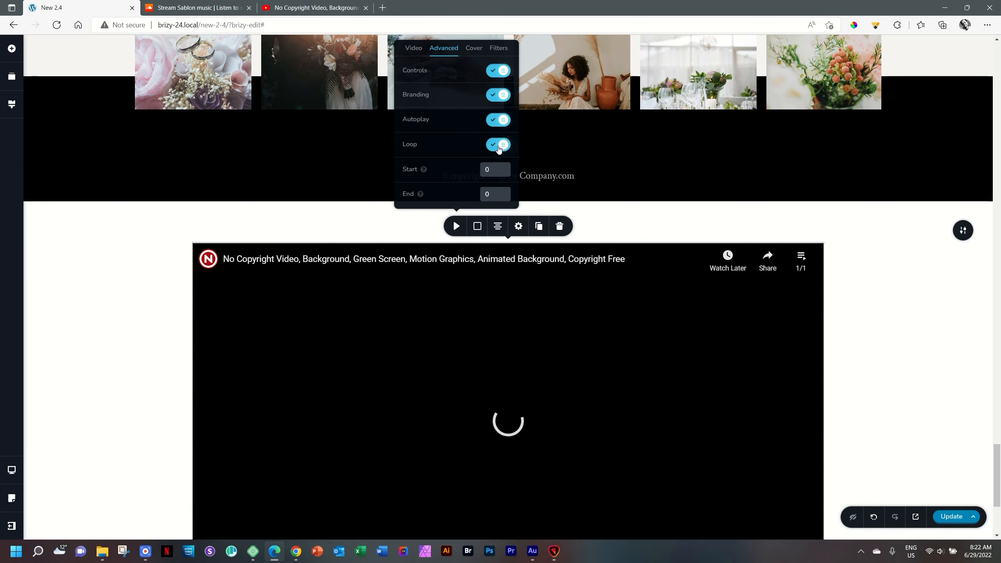
scroll(493, 147, down, 1)
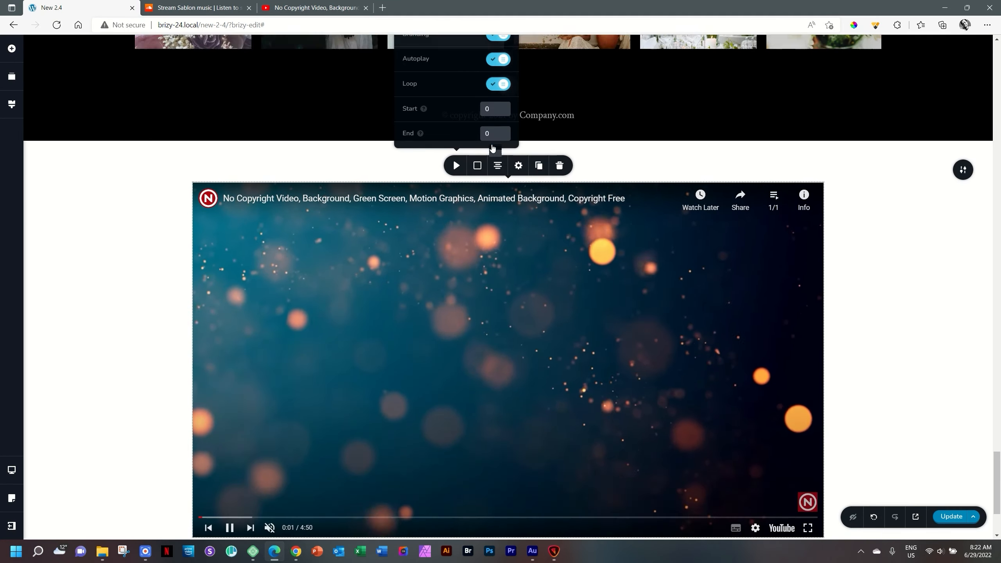
scroll(493, 147, down, 1)
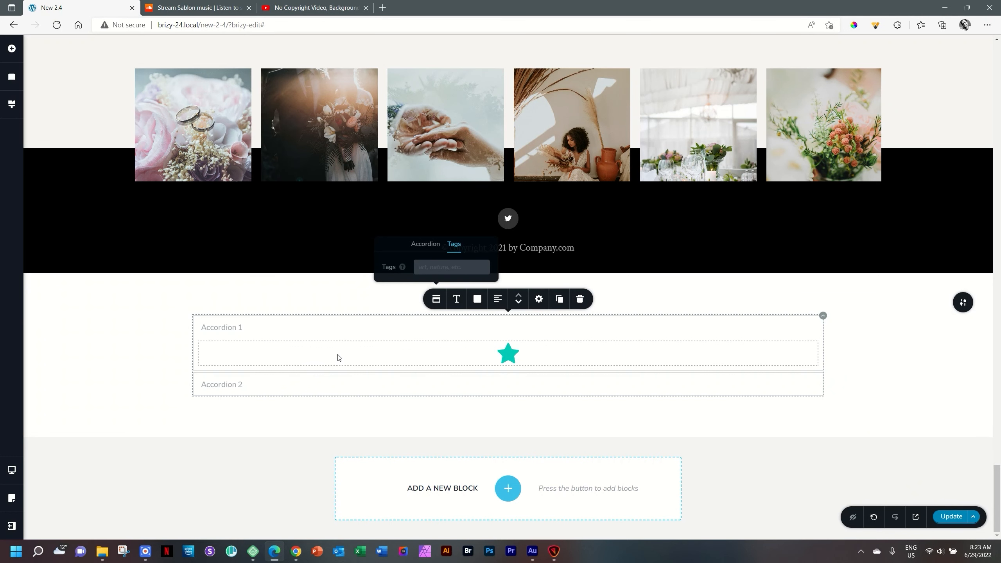
Set the accordion's tags to One, Two, Three and rename its All filter to Total
click(444, 270)
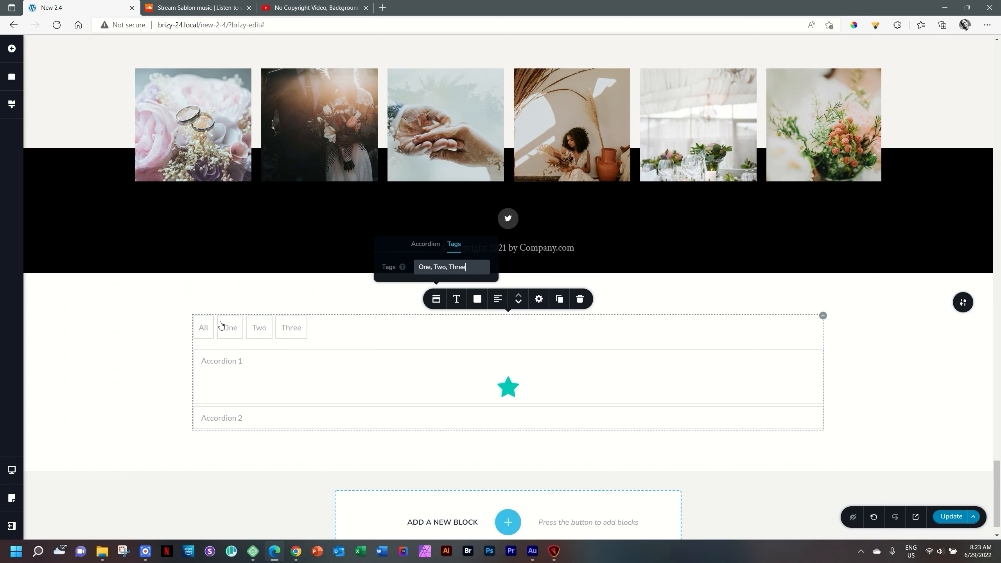
scroll(207, 327, down, 1)
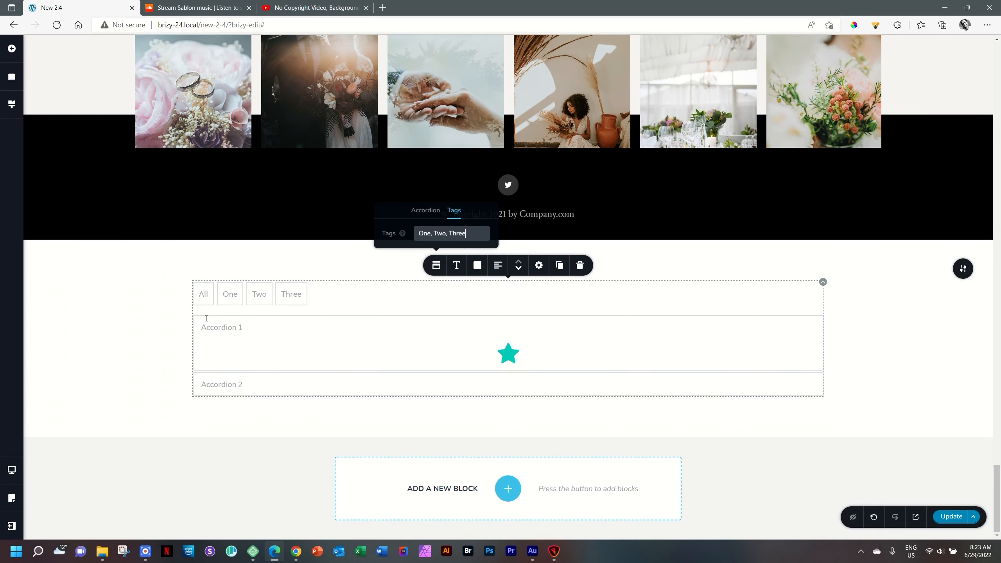
double_click(205, 293)
text(To)
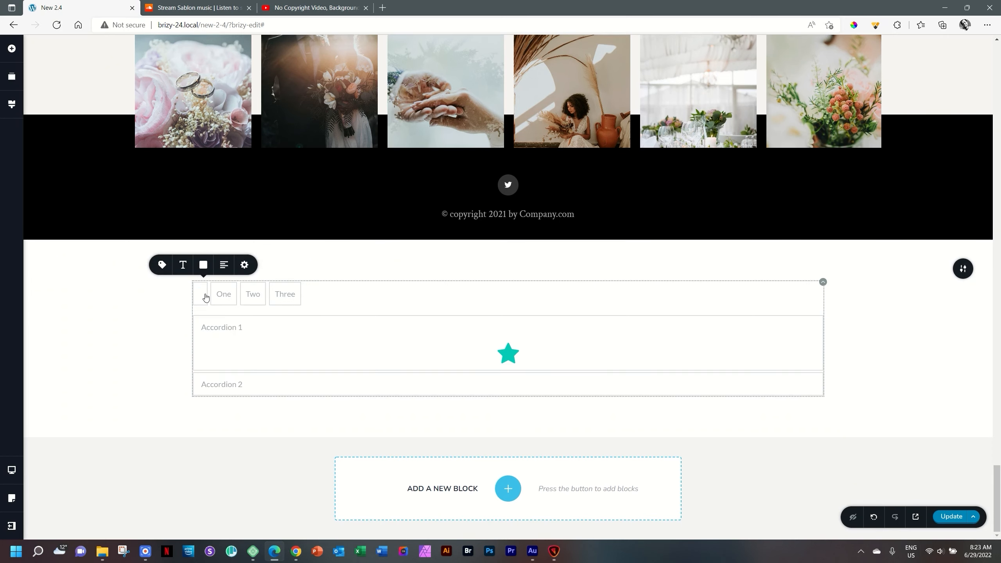
text(tal)
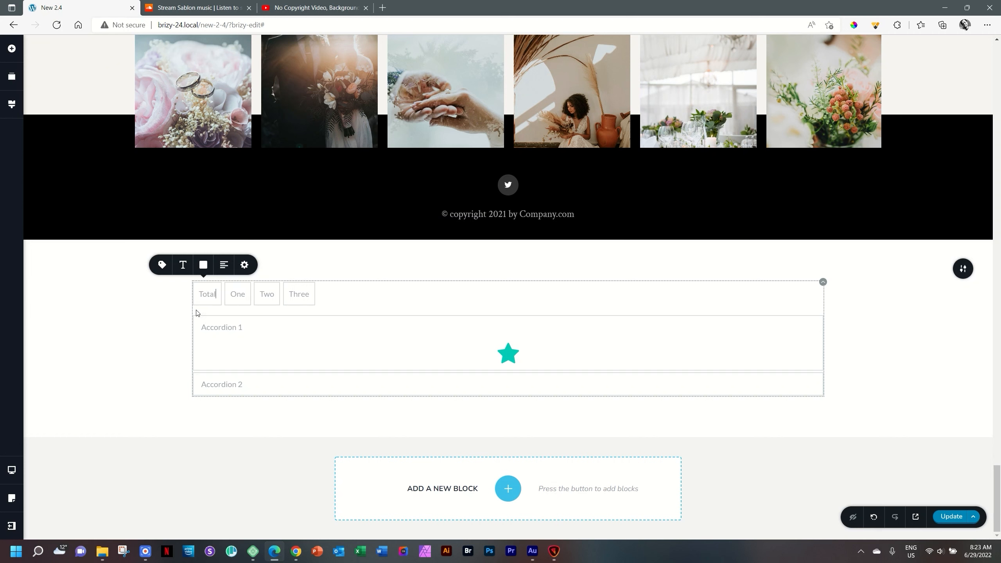
click(165, 333)
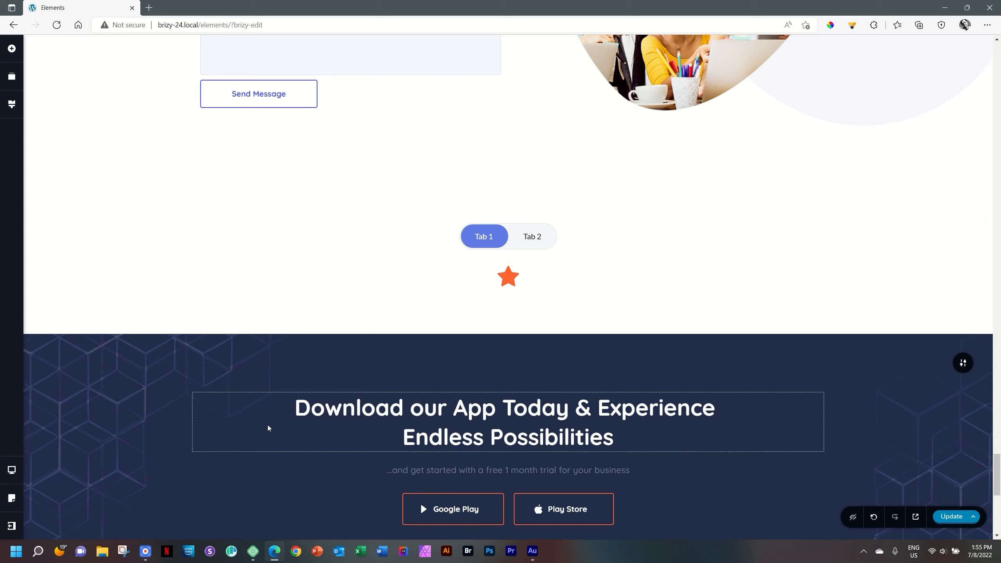
Compare the switcher's Tab 1 and Tab 2 content by toggling between them, and open the switcher's style and spacing settings
click(521, 243)
click(497, 236)
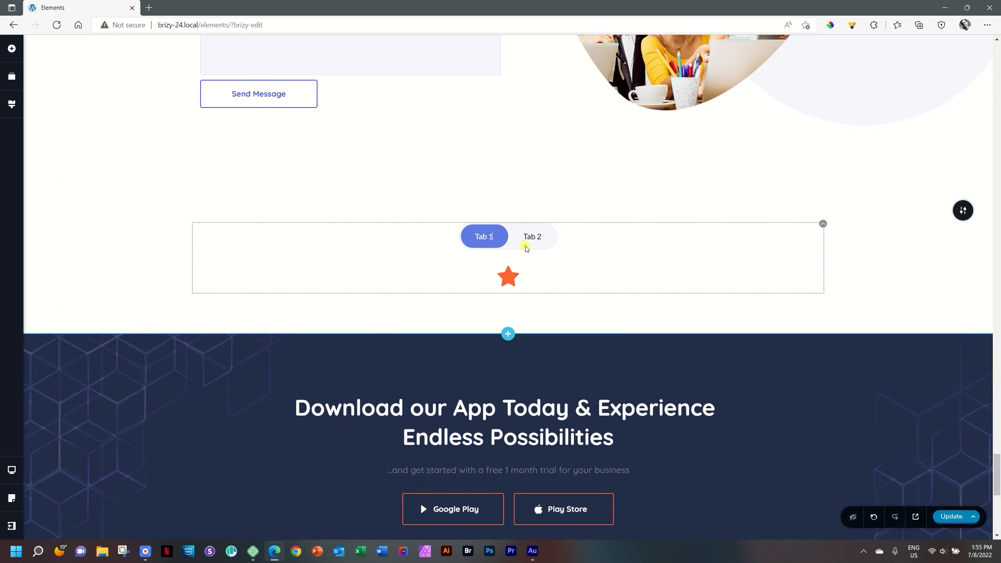
click(527, 245)
click(499, 233)
click(532, 236)
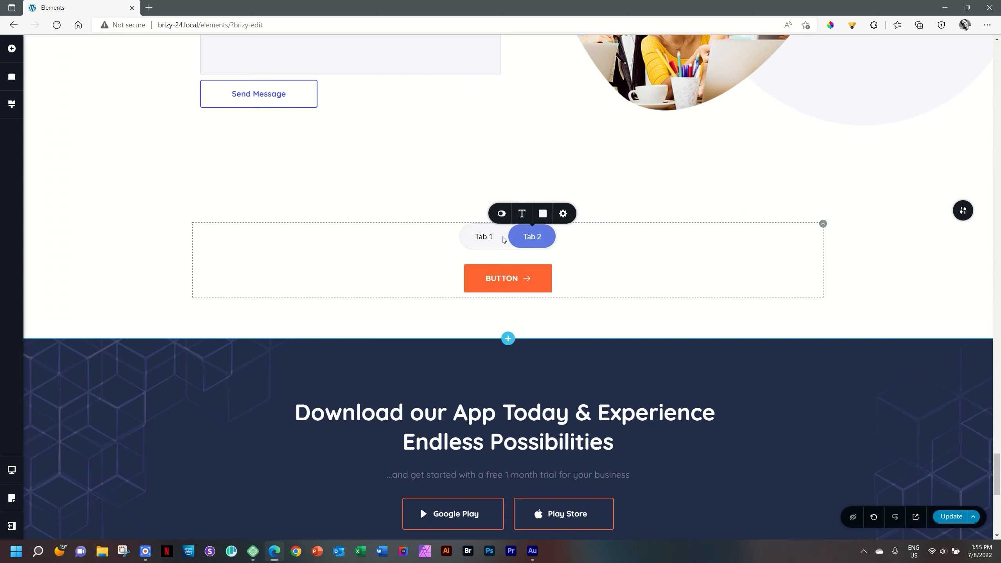
click(477, 234)
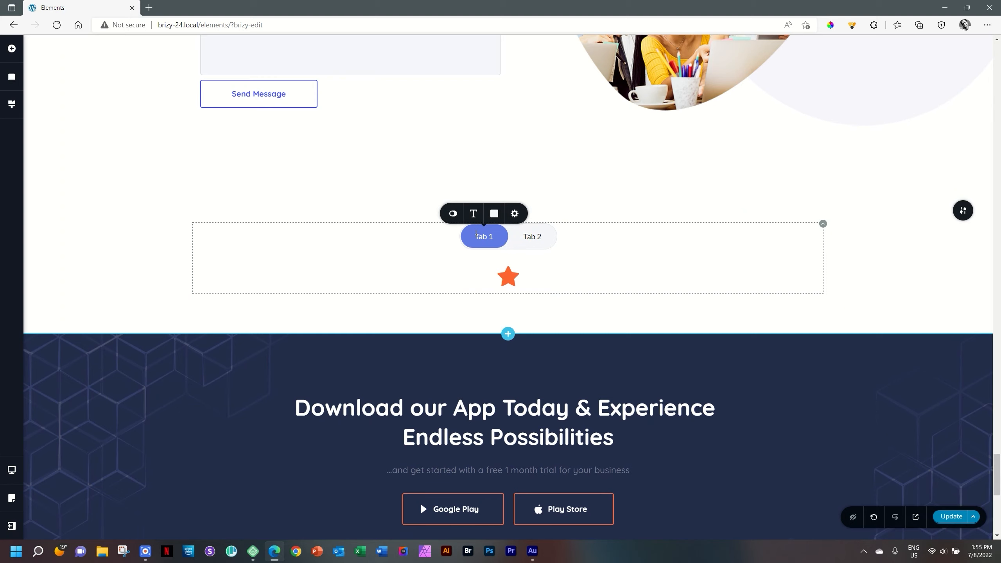
click(491, 243)
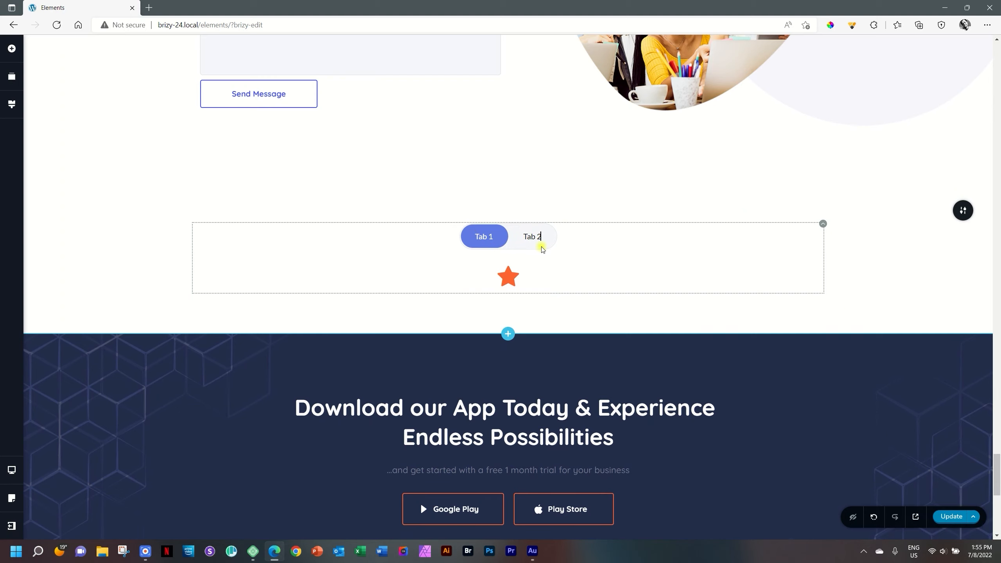
click(542, 247)
click(491, 247)
click(529, 237)
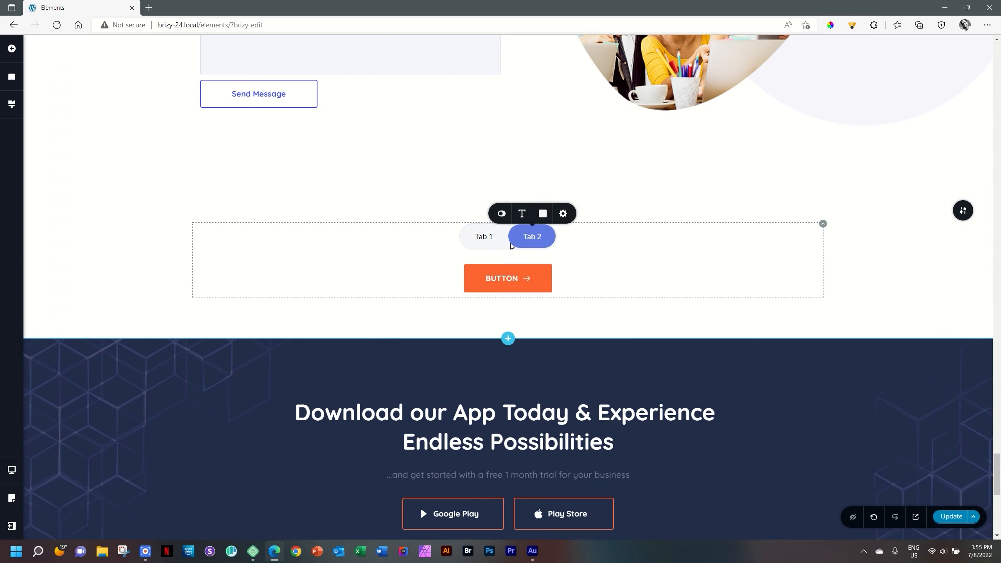
click(491, 236)
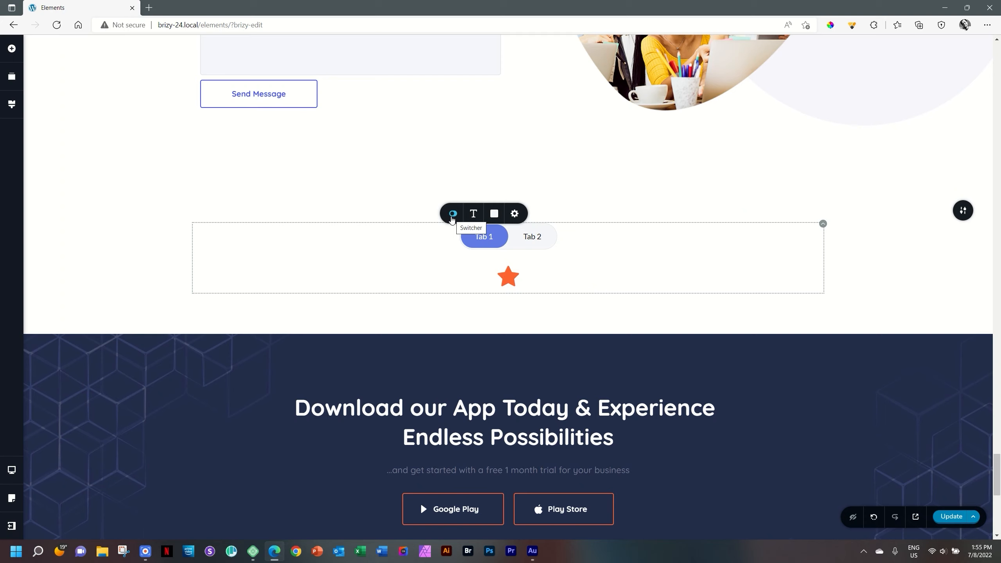
click(452, 216)
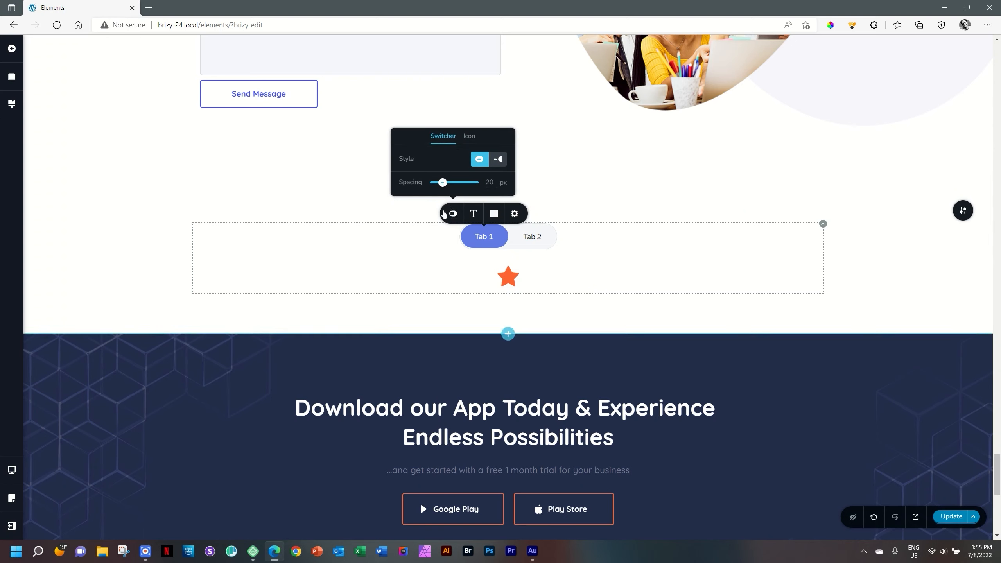
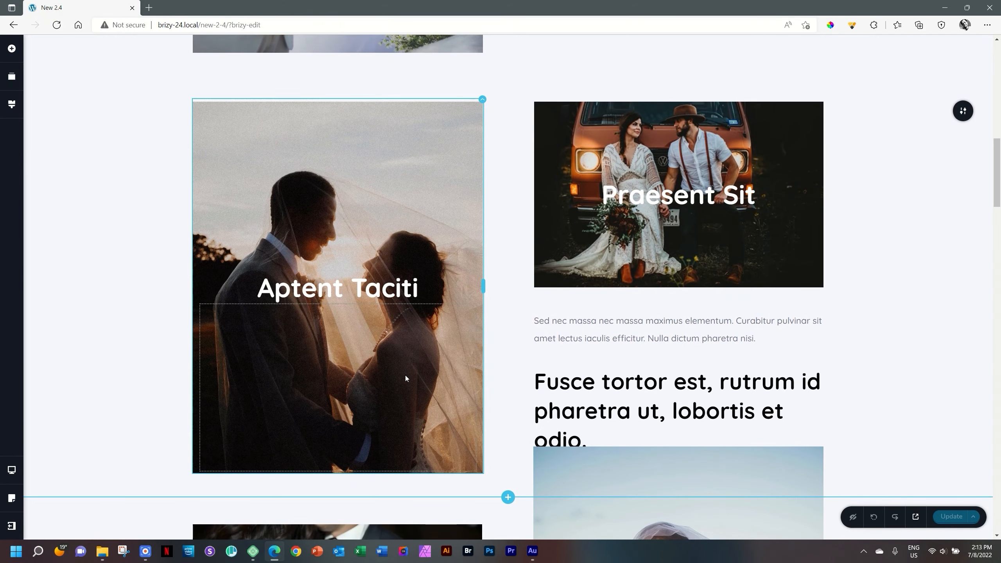
Apply the Horizontal scroll effect to the bride-with-bouquet image below the heading "( Et Varius arcu Felis )"
scroll(405, 376, down, 8)
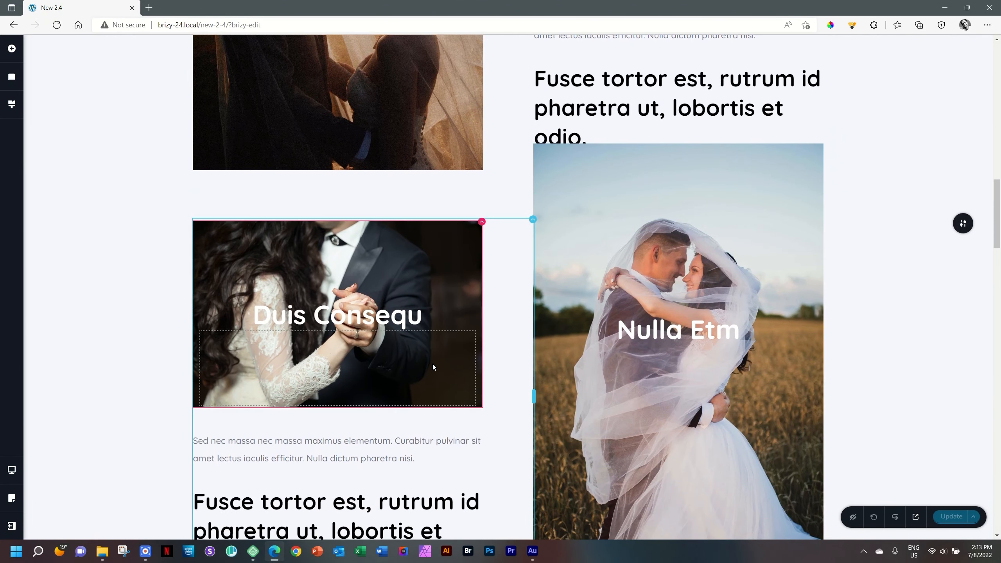
scroll(432, 364, down, 3)
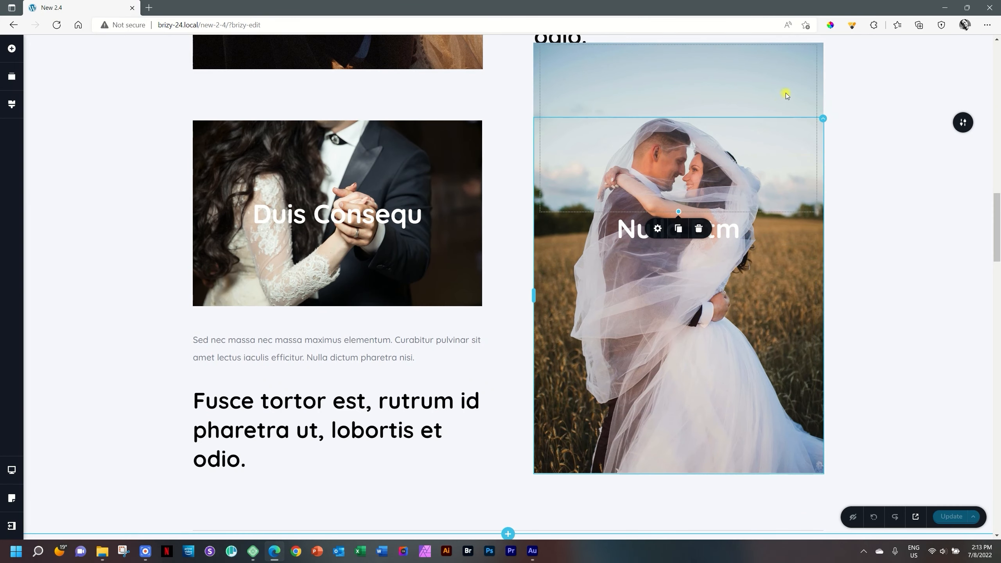
scroll(711, 194, down, 10)
scroll(710, 198, up, 12)
scroll(710, 201, down, 15)
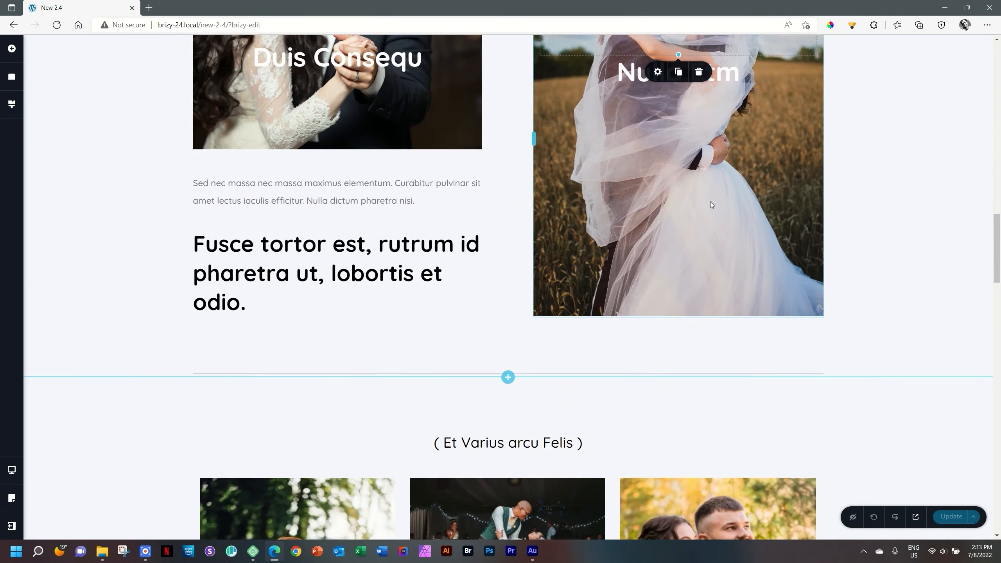
scroll(711, 202, up, 5)
click(288, 147)
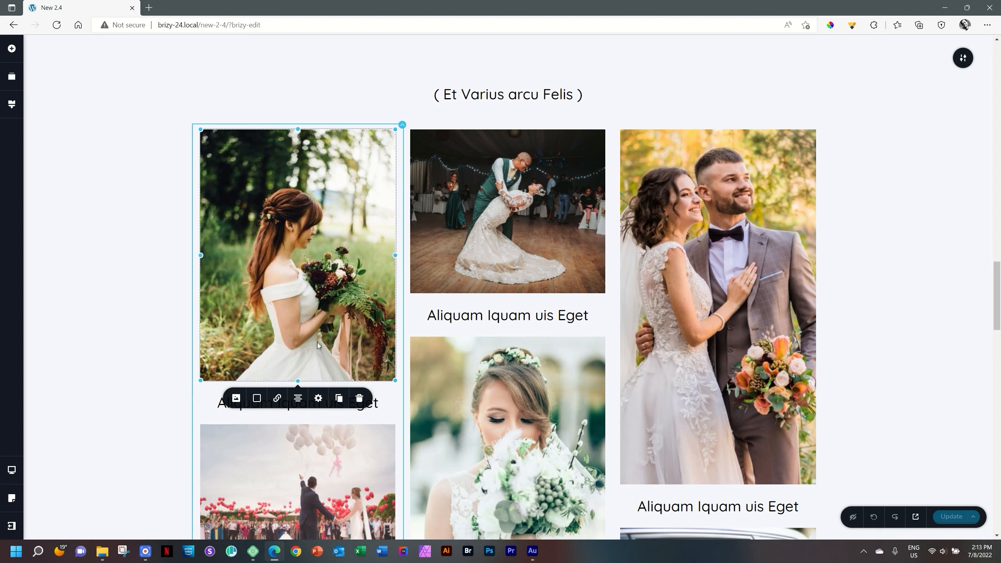
click(317, 399)
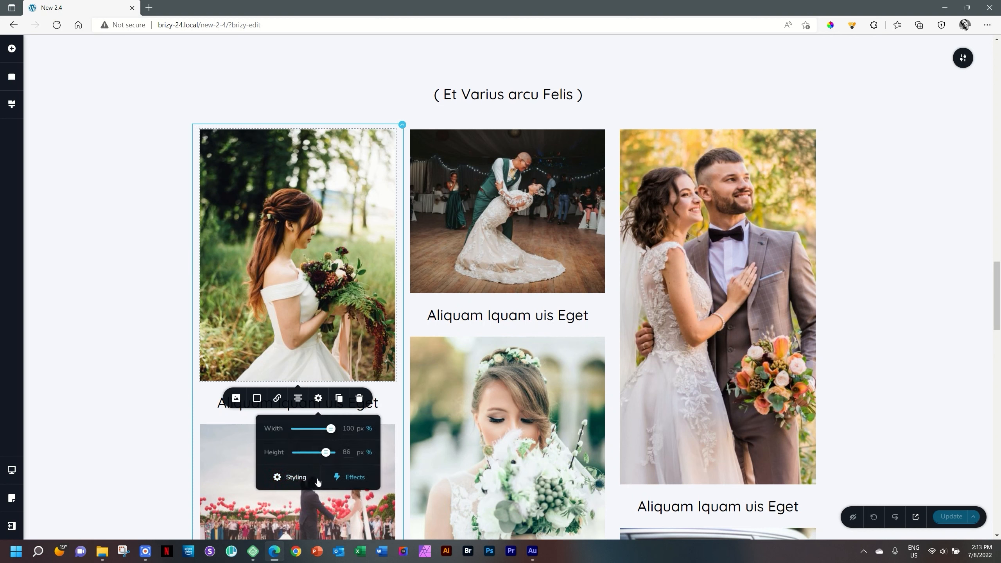
click(355, 477)
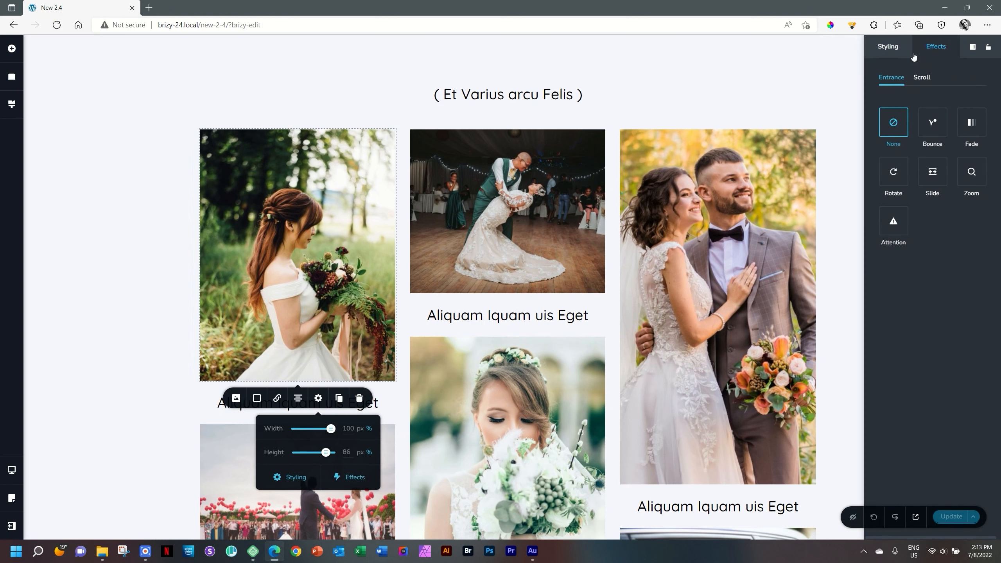
click(321, 402)
click(921, 78)
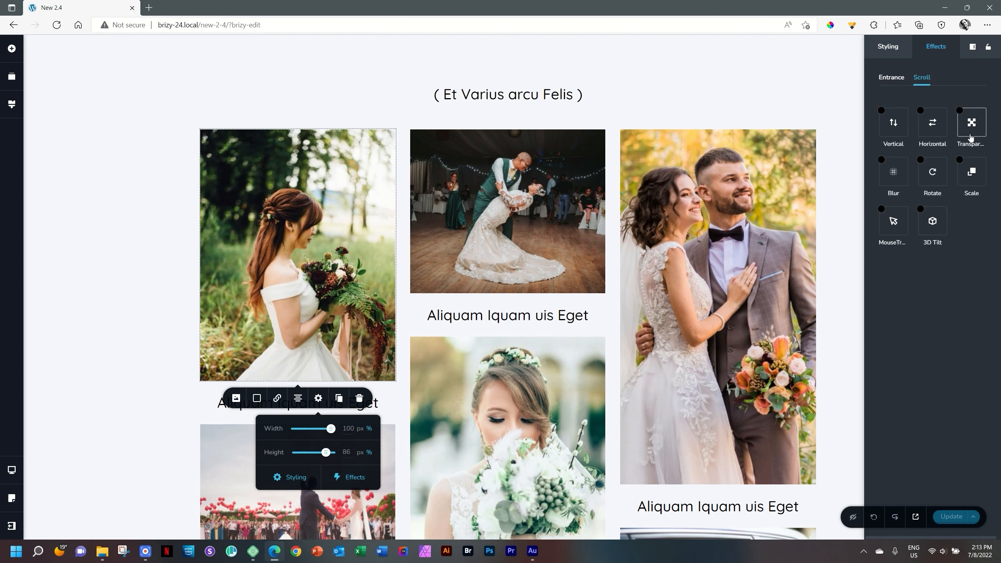
click(945, 125)
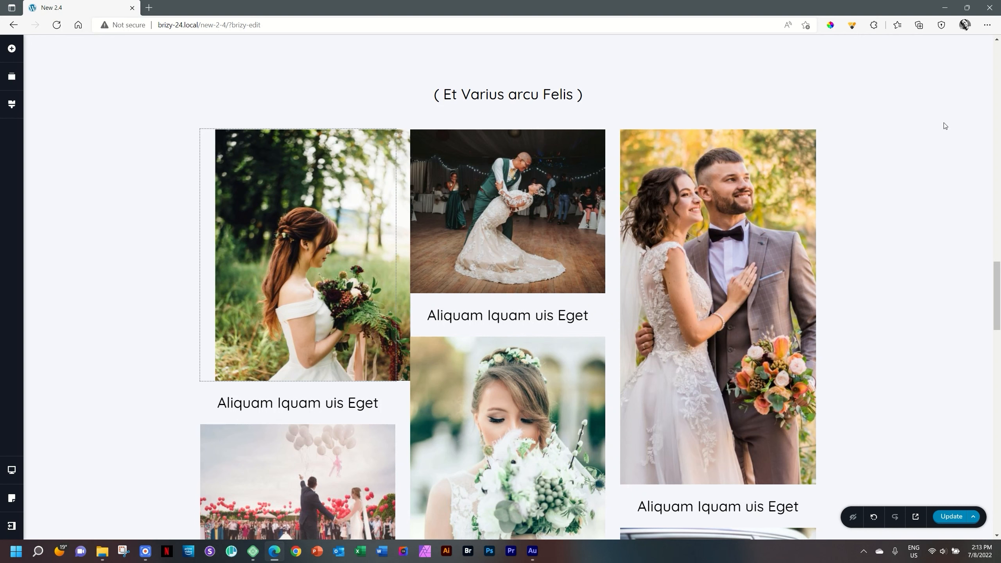
Preview the horizontal scroll effect on the bride image by moving up and down the page
scroll(945, 125, down, 4)
scroll(946, 131, up, 6)
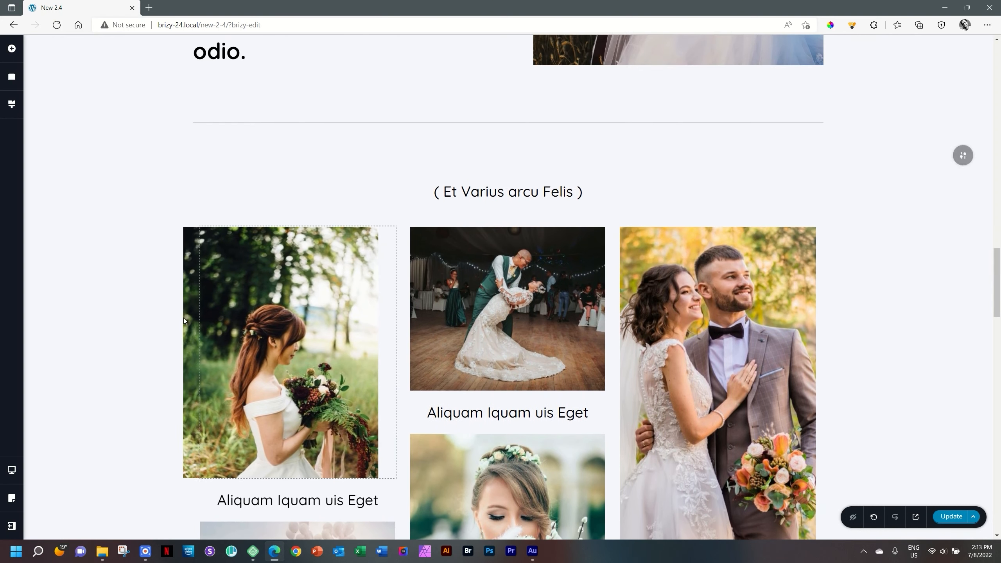
scroll(422, 326, down, 5)
scroll(423, 326, up, 7)
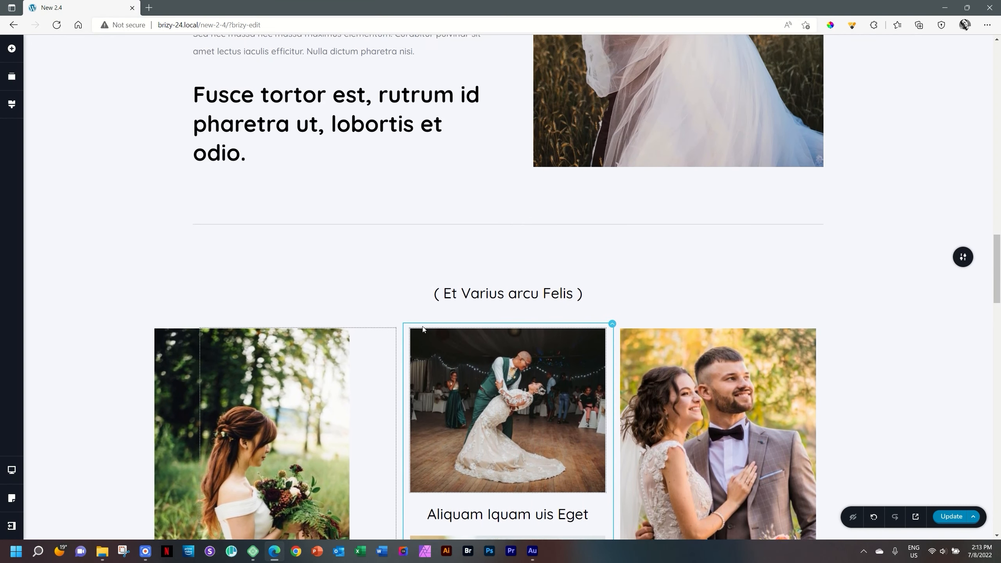
scroll(423, 326, down, 5)
scroll(424, 329, down, 3)
scroll(423, 329, up, 3)
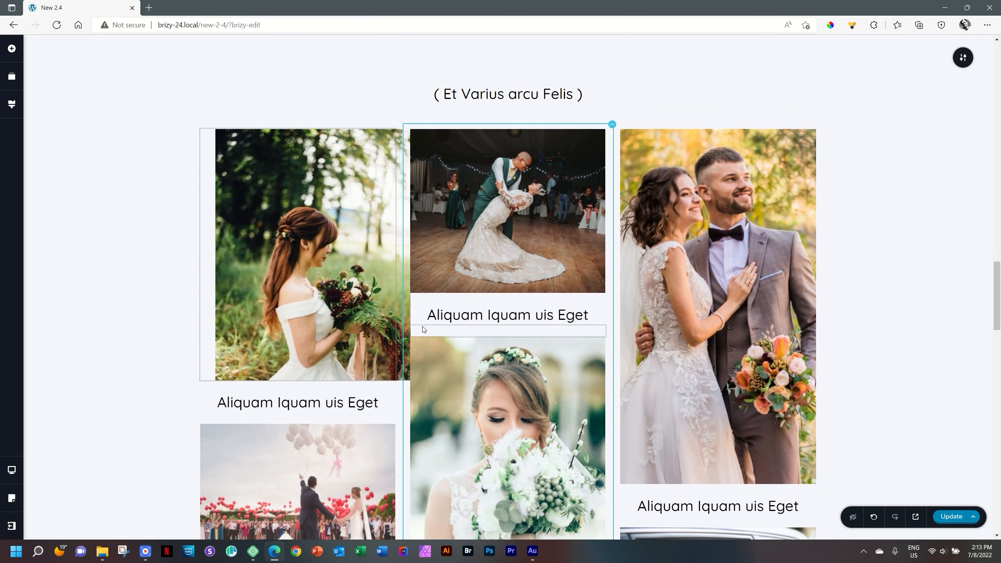
Set the bride image's horizontal scroll effect to direction Right and speed 5.3, and preview the motion on the page
click(318, 271)
click(333, 397)
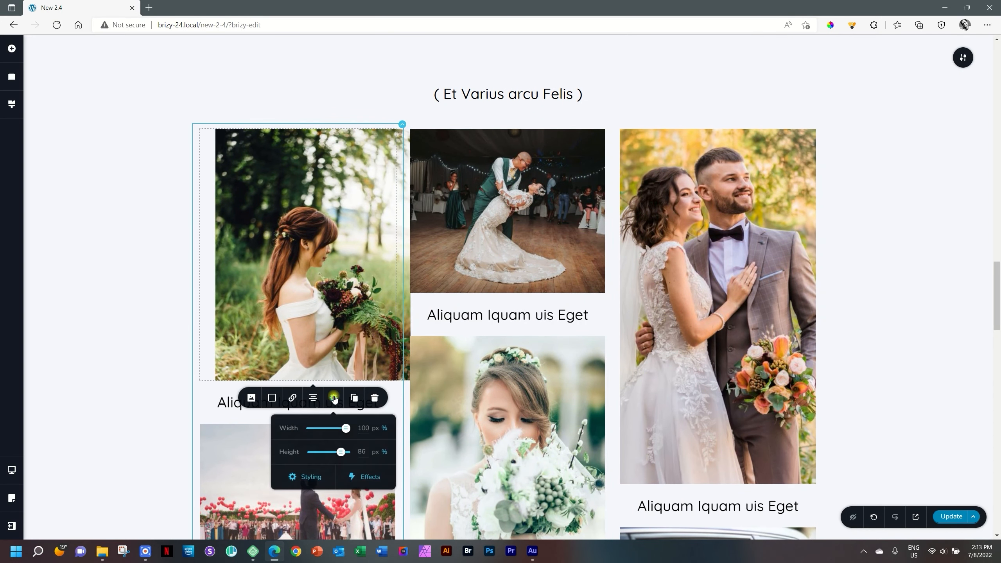
click(361, 478)
click(919, 84)
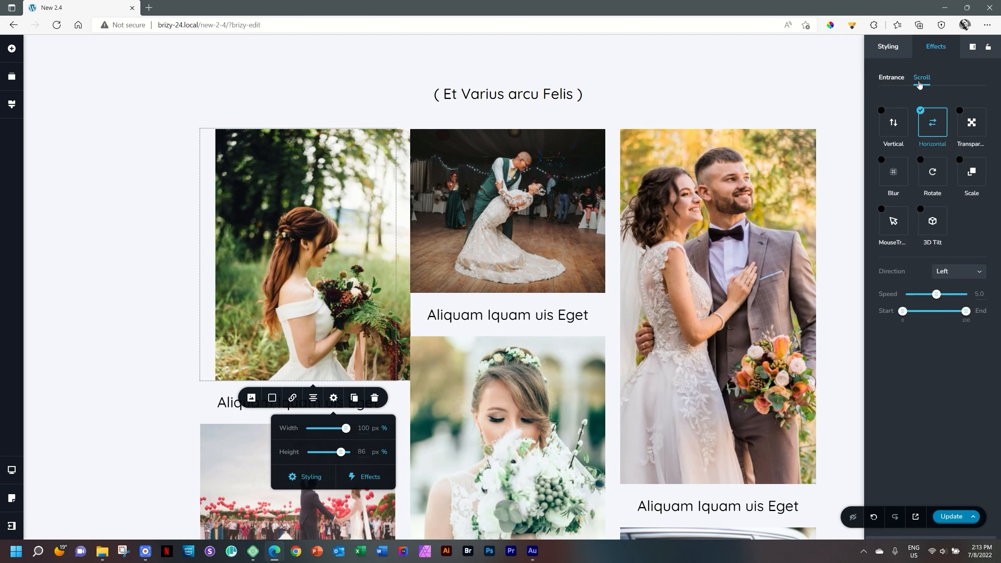
click(951, 276)
click(945, 302)
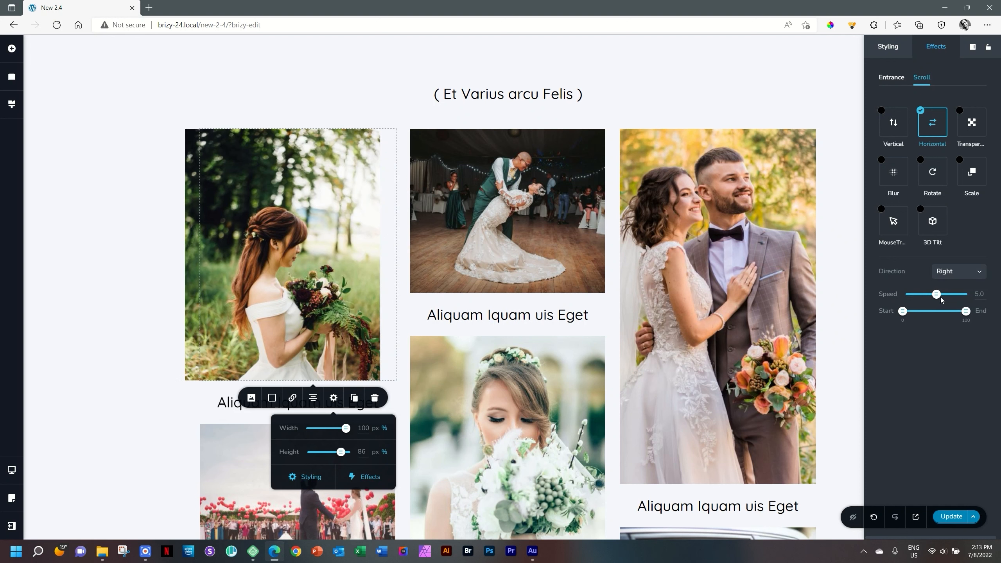
drag(936, 295, 885, 312)
scroll(574, 311, up, 8)
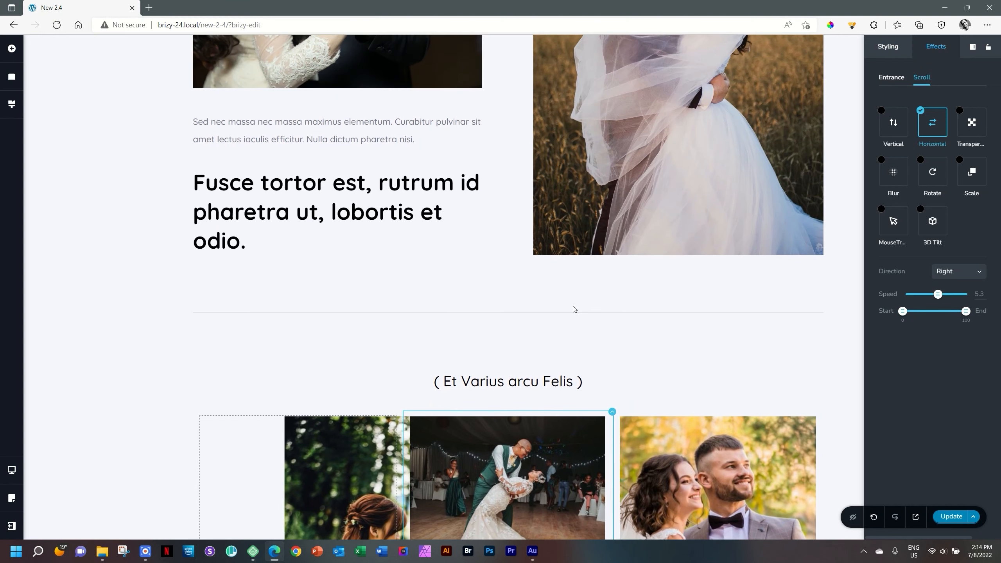
Limit the horizontal scroll effect's range on the bride image to start at 42 and end at 67
drag(906, 312, 949, 312)
scroll(788, 315, down, 8)
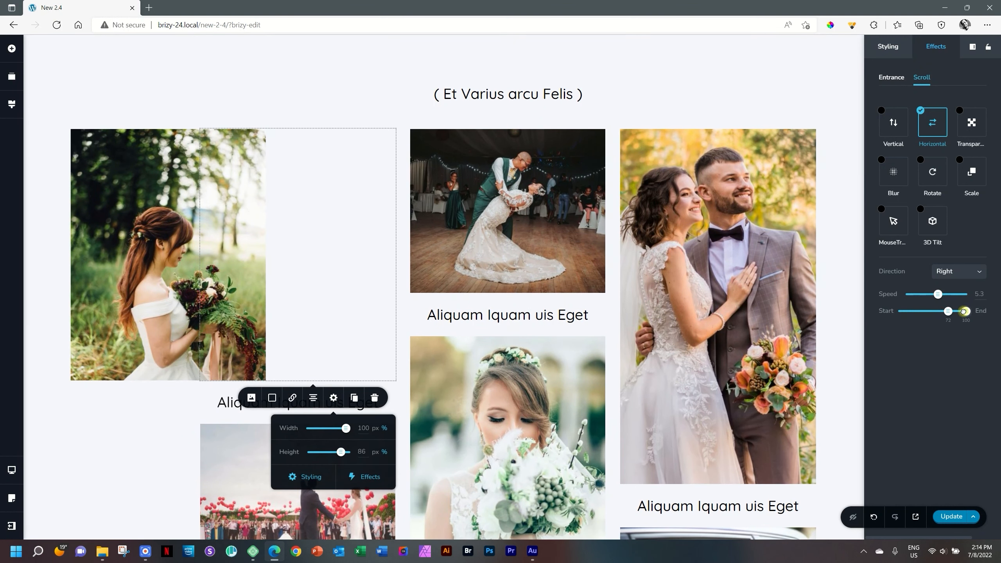
drag(963, 312, 929, 311)
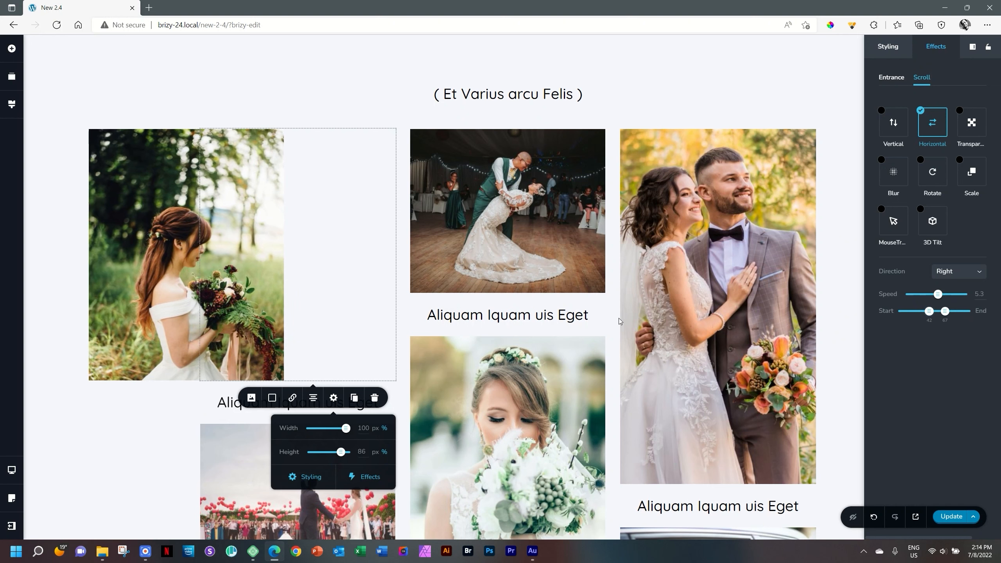
Preview the bride image's horizontal scroll motion within its limited start and end range
scroll(406, 296, up, 2)
scroll(406, 296, up, 5)
scroll(406, 295, down, 7)
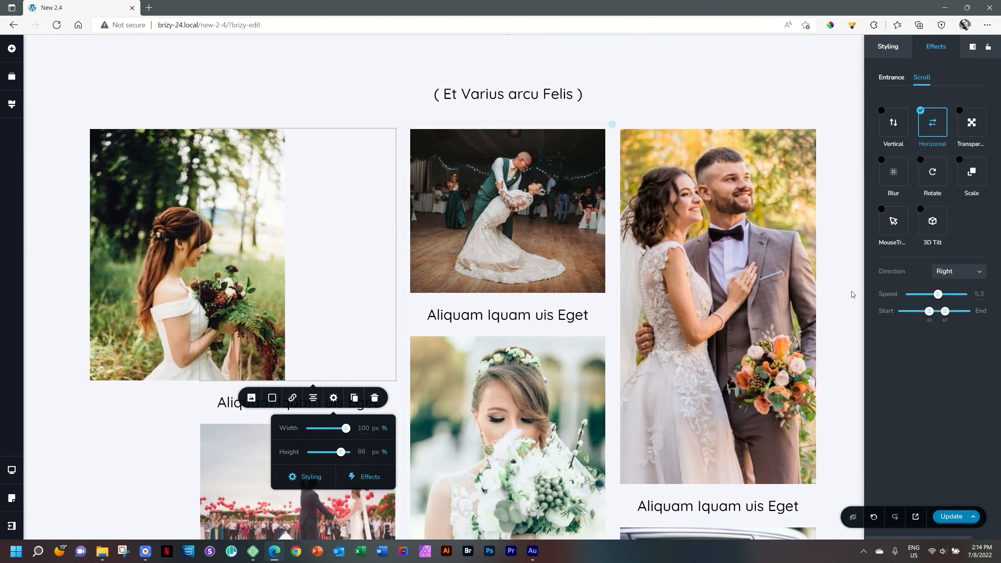
Set the bride image's horizontal scroll speed to 1.9 and preview the motion on the page
click(924, 294)
scroll(503, 298, up, 7)
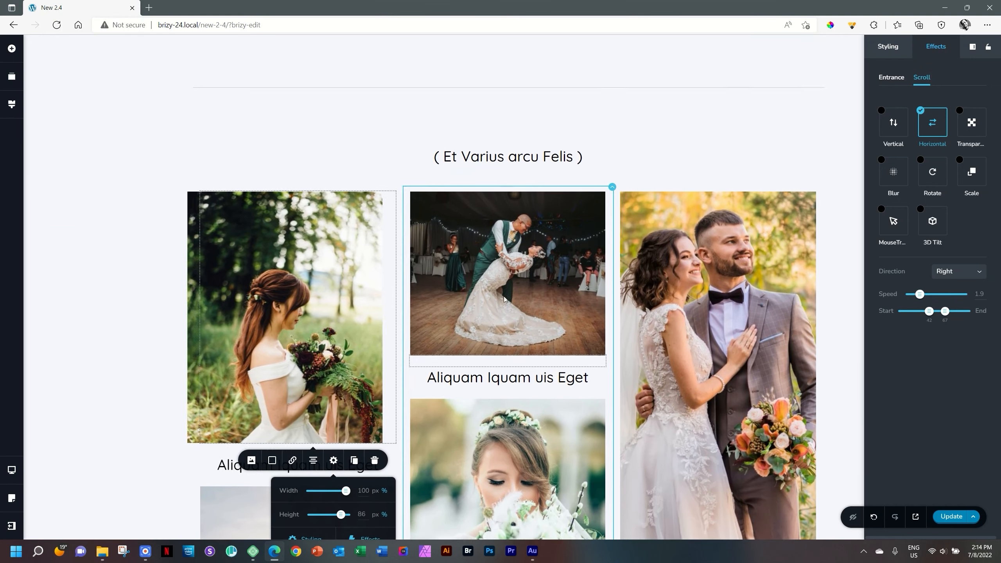
scroll(504, 298, down, 6)
scroll(504, 299, down, 3)
scroll(504, 299, up, 2)
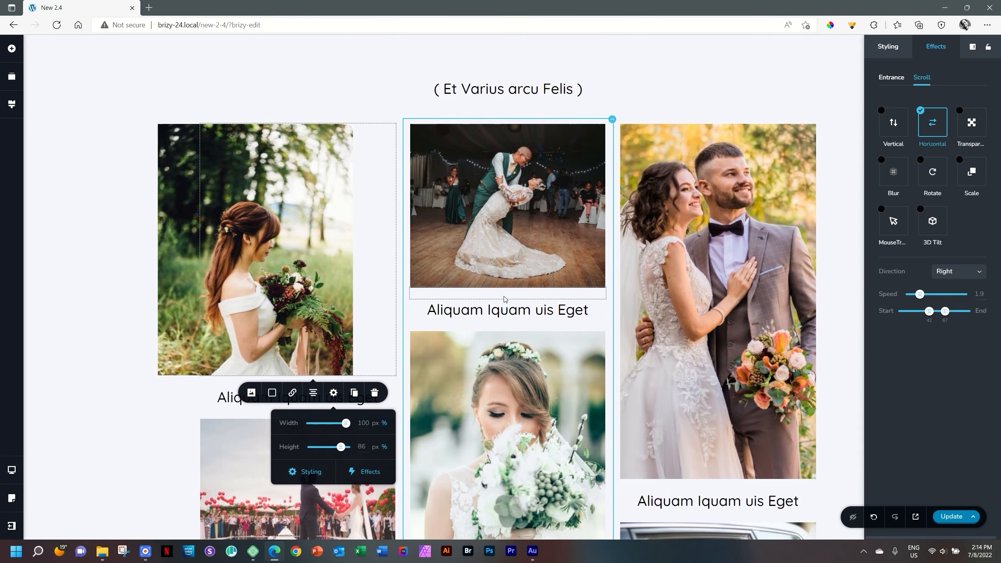
Lower the bride image's horizontal scroll speed to 0.8 and check the subtler motion on the page
drag(921, 294, 914, 295)
scroll(500, 252, down, 2)
scroll(500, 252, down, 2)
scroll(501, 252, up, 6)
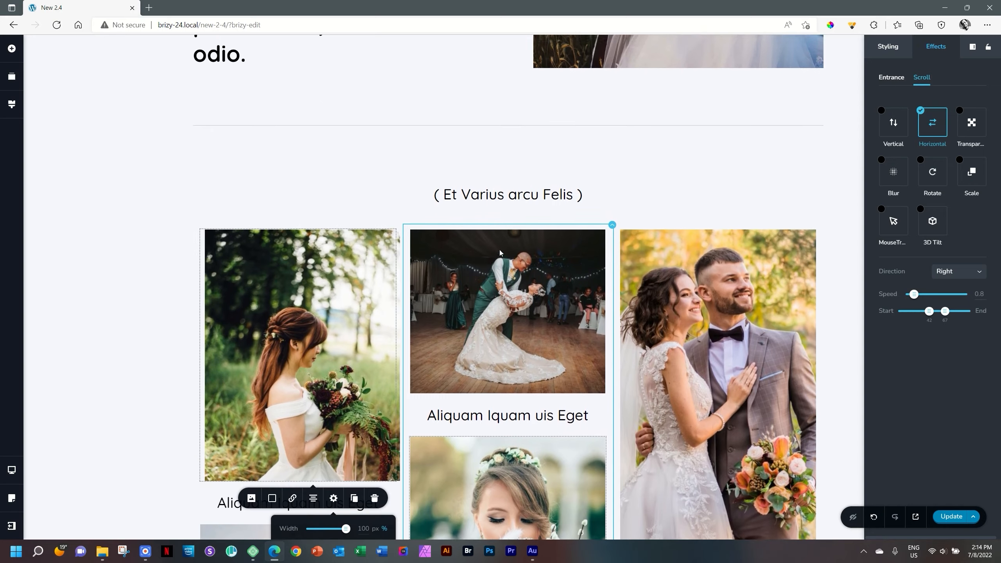
scroll(501, 253, down, 2)
scroll(501, 253, up, 2)
scroll(501, 250, down, 2)
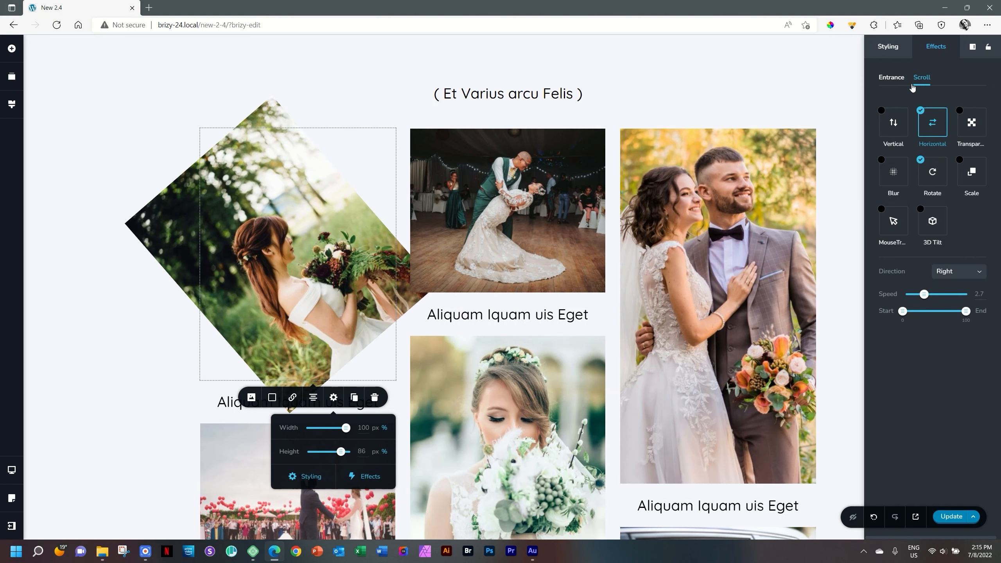
Try the Bounce entrance effect on the bride image, preview it on the page, and set the entrance effect back to None
click(895, 78)
click(941, 125)
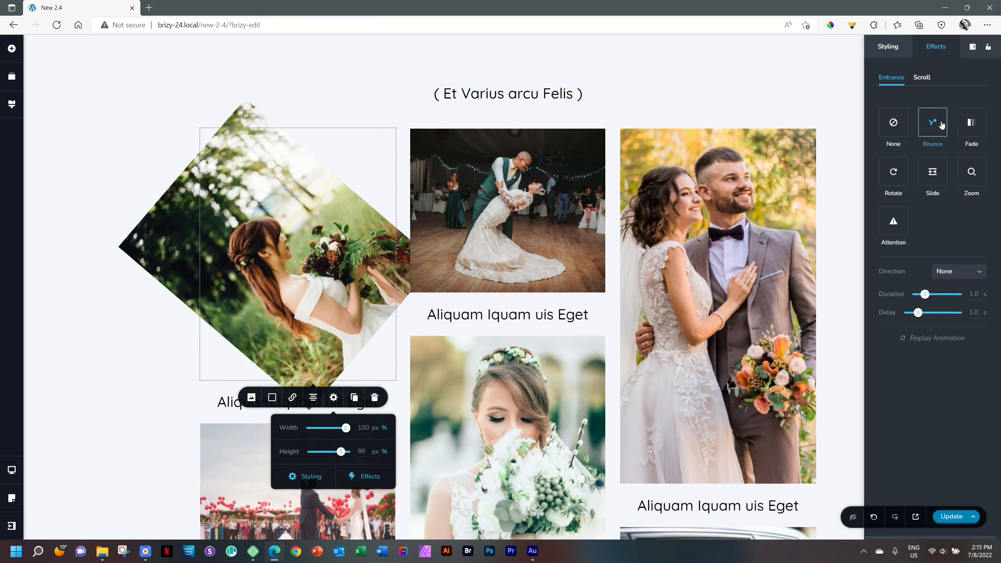
scroll(702, 216, down, 5)
scroll(702, 216, up, 7)
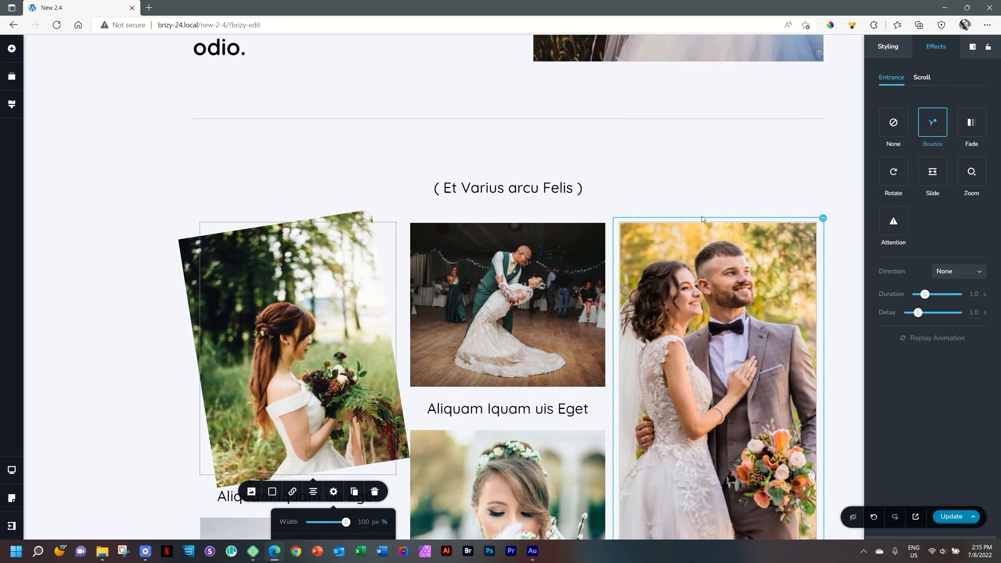
scroll(702, 218, down, 6)
scroll(701, 216, up, 4)
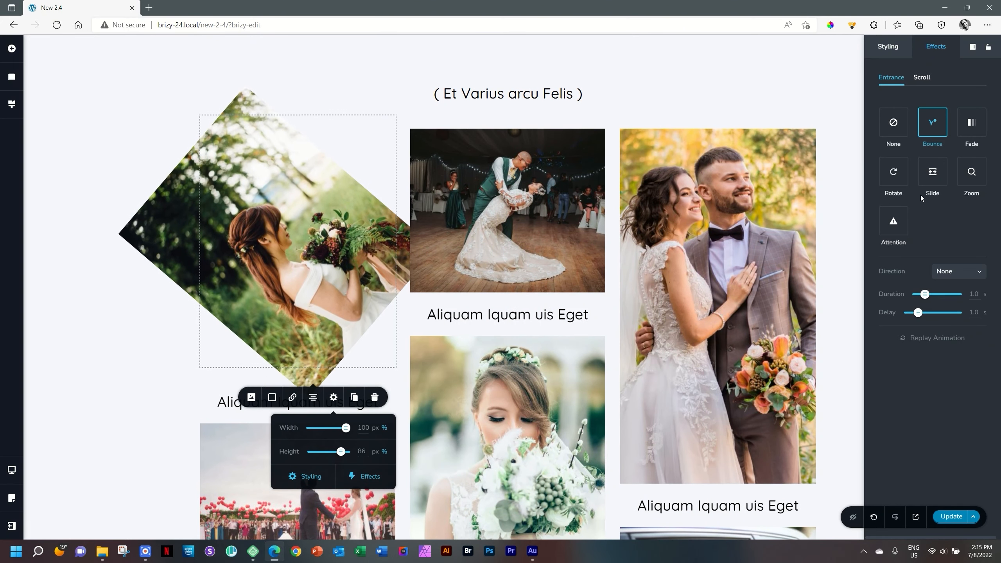
click(893, 125)
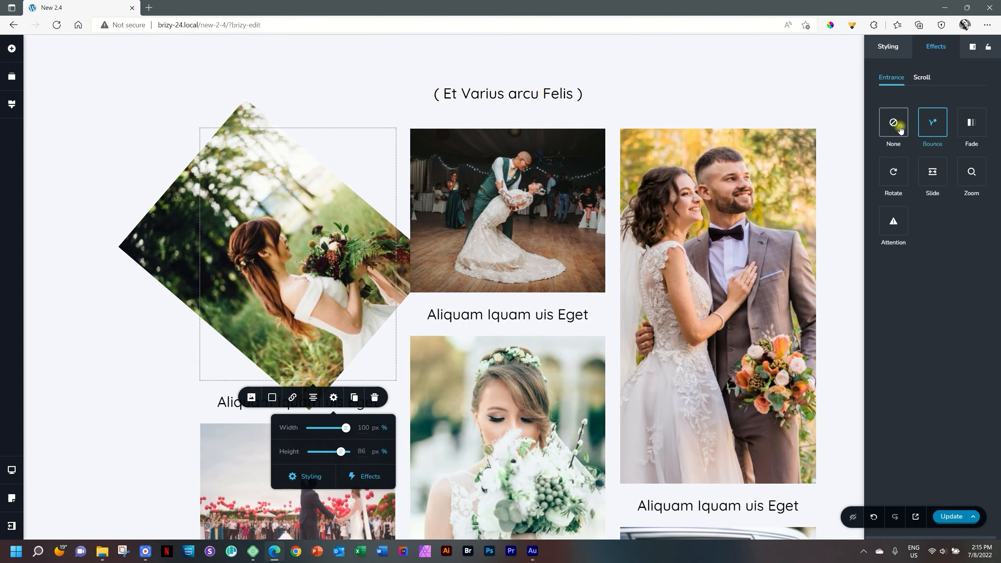
Preview the combined Horizontal and Rotate scroll effects on the bride image in the editor and update the page
click(921, 81)
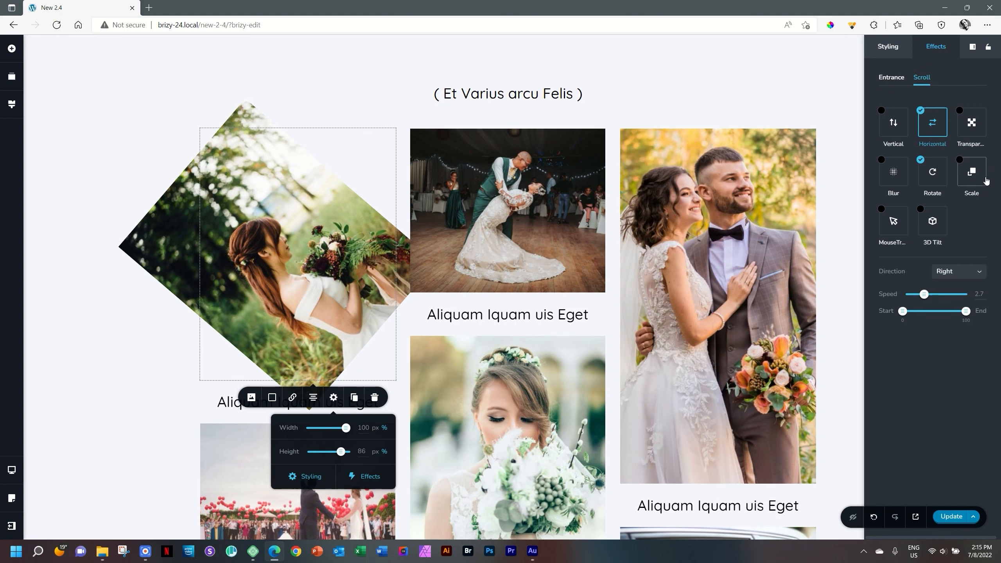
scroll(773, 229, down, 2)
scroll(773, 229, up, 6)
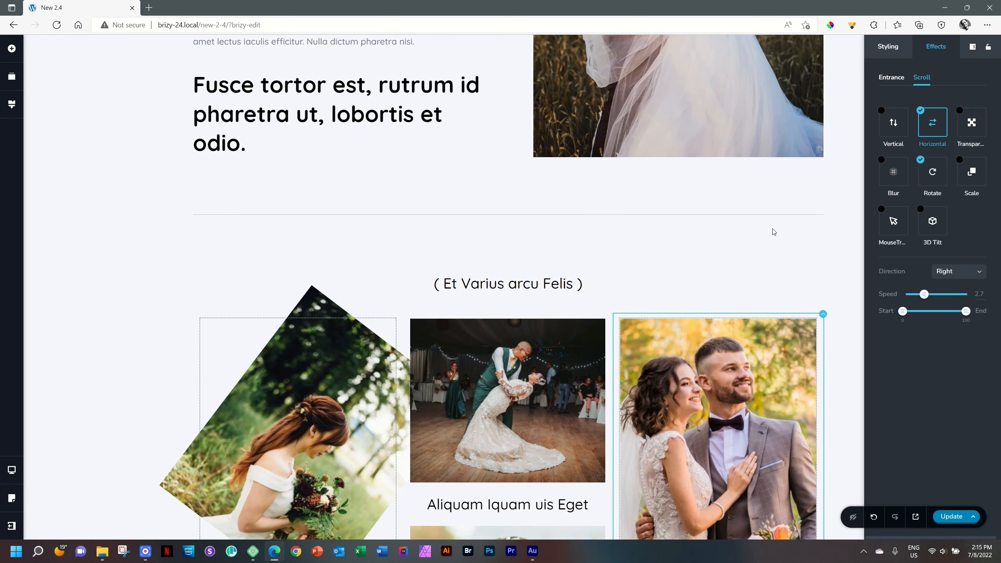
scroll(773, 229, down, 4)
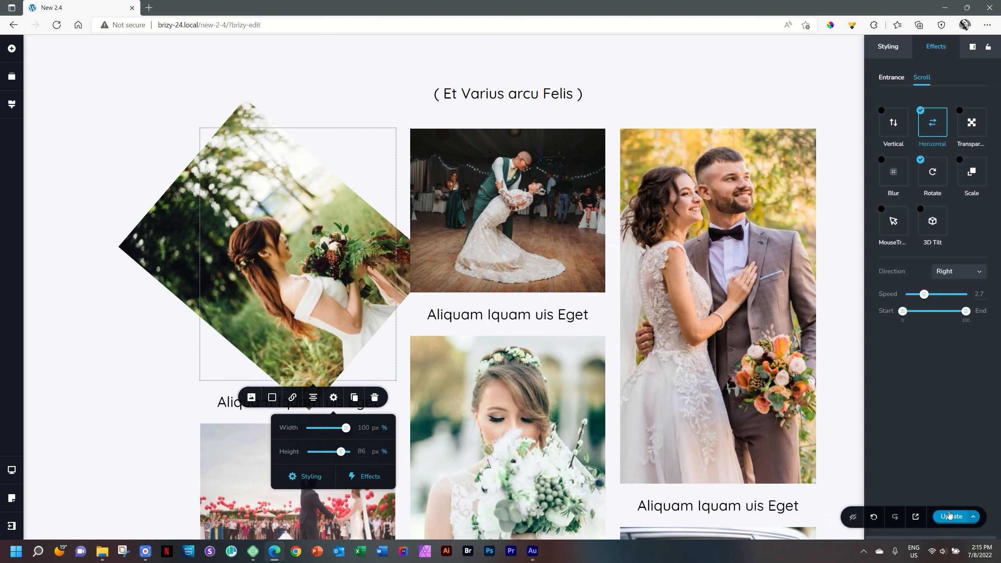
click(950, 515)
Examine how the bride image rotates and shifts on the preview page while moving up and down through the gallery
scroll(982, 350, down, 10)
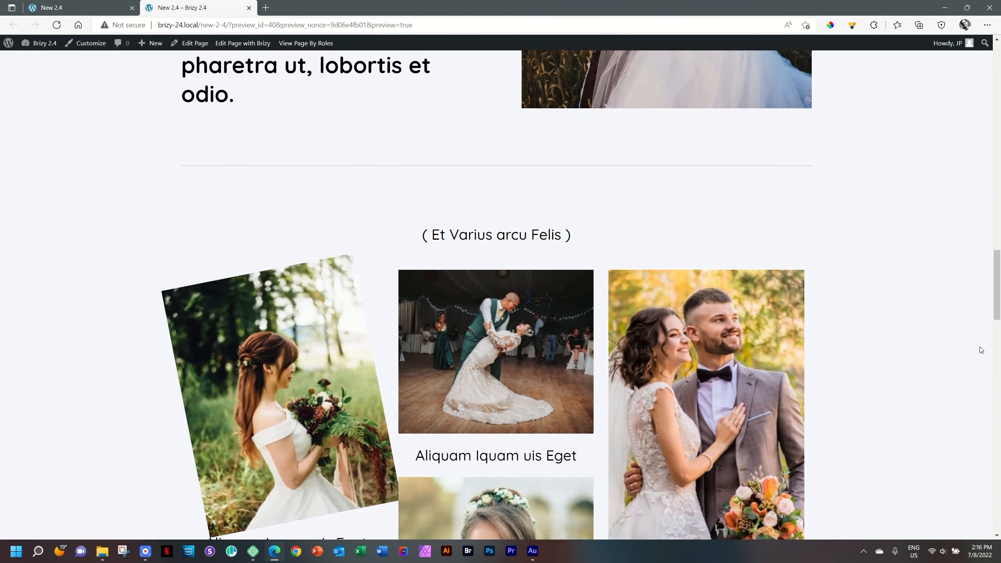
scroll(982, 350, up, 3)
scroll(982, 350, up, 8)
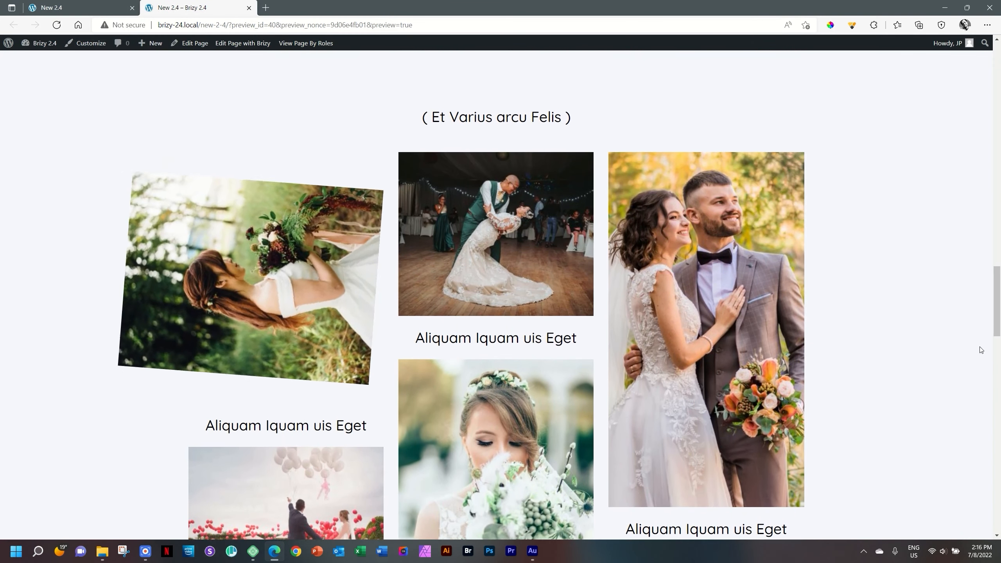
scroll(981, 351, down, 6)
scroll(979, 355, down, 6)
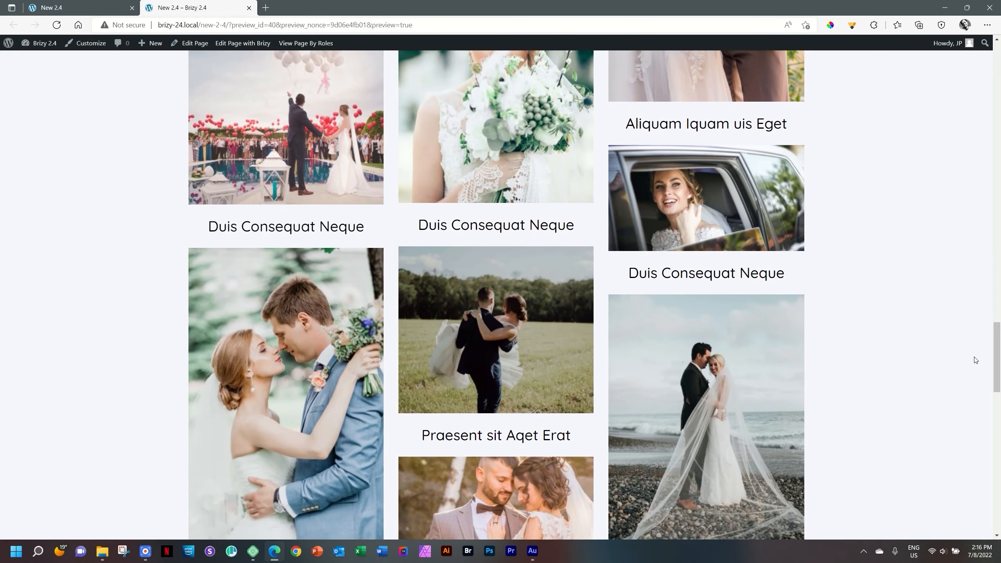
scroll(978, 357, up, 12)
scroll(975, 360, down, 1)
scroll(976, 360, down, 1)
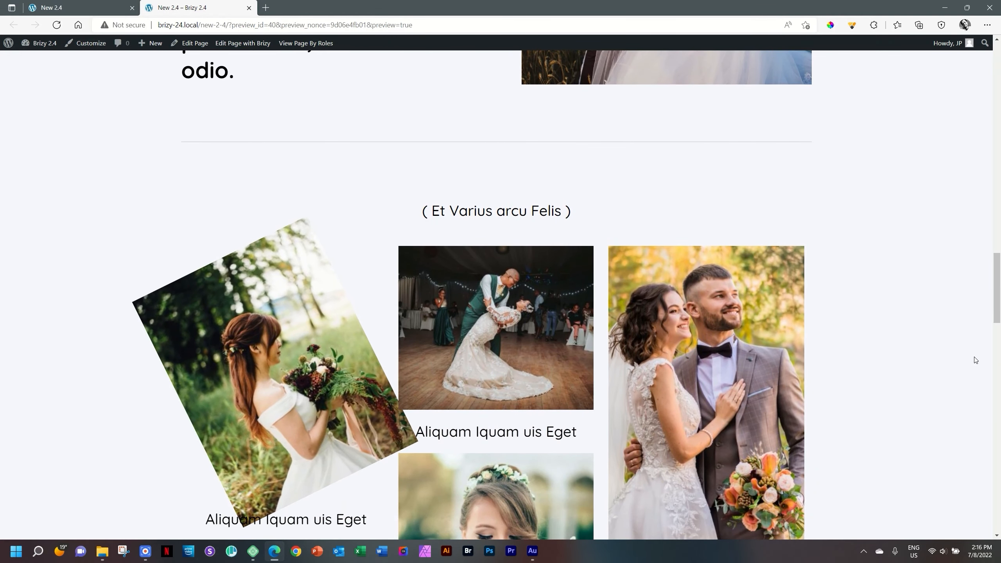
scroll(975, 360, up, 3)
scroll(975, 360, down, 8)
scroll(976, 360, down, 2)
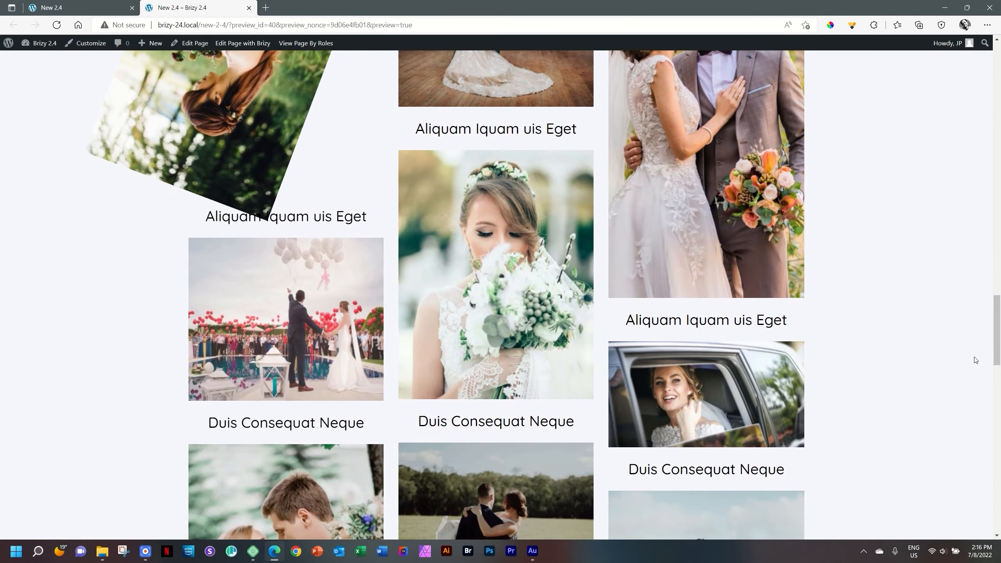
scroll(976, 360, up, 10)
scroll(976, 360, down, 7)
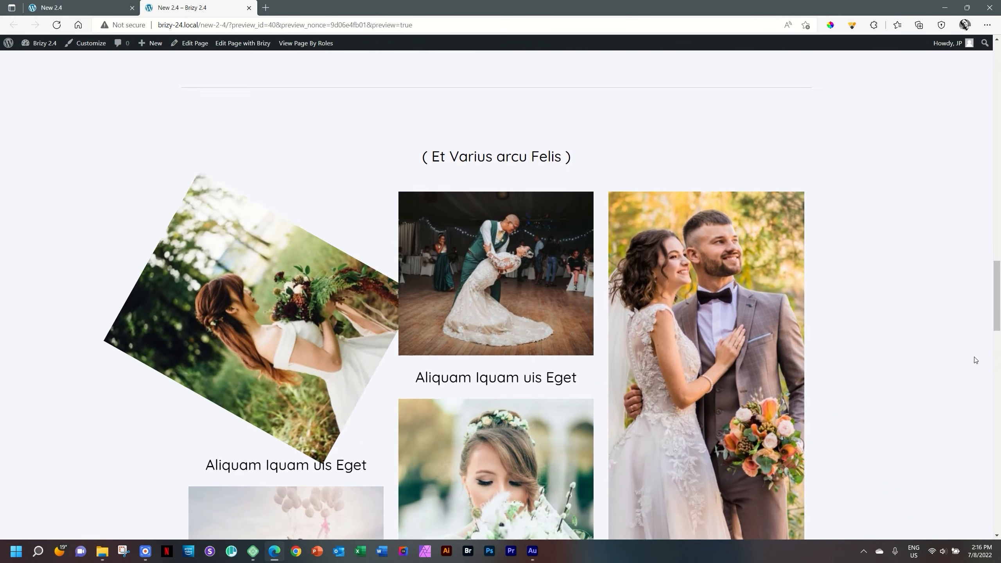
scroll(976, 367, up, 6)
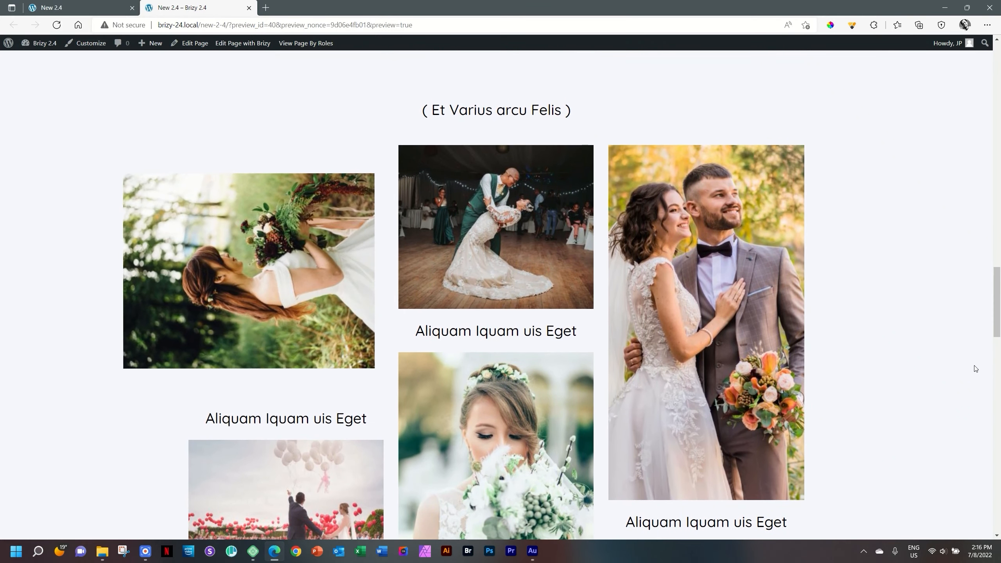
scroll(976, 369, down, 2)
scroll(975, 369, down, 2)
scroll(976, 369, down, 4)
scroll(975, 364, up, 6)
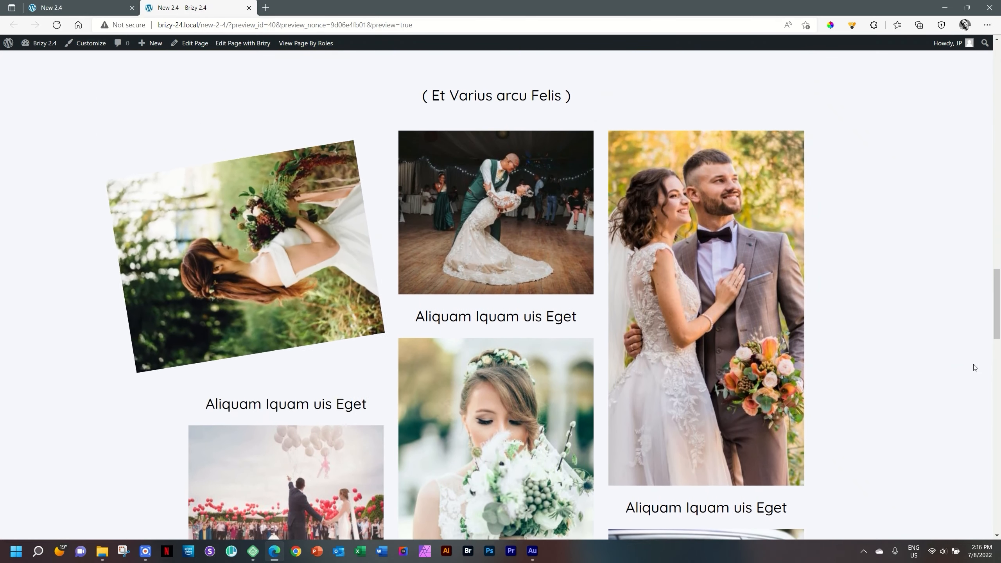
scroll(974, 359, up, 2)
scroll(972, 358, down, 2)
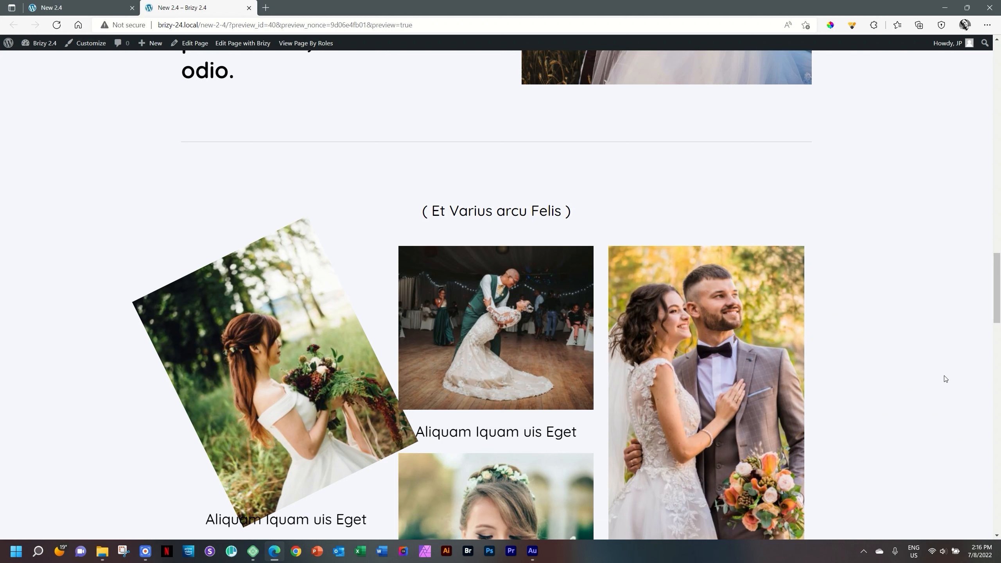
scroll(945, 379, down, 2)
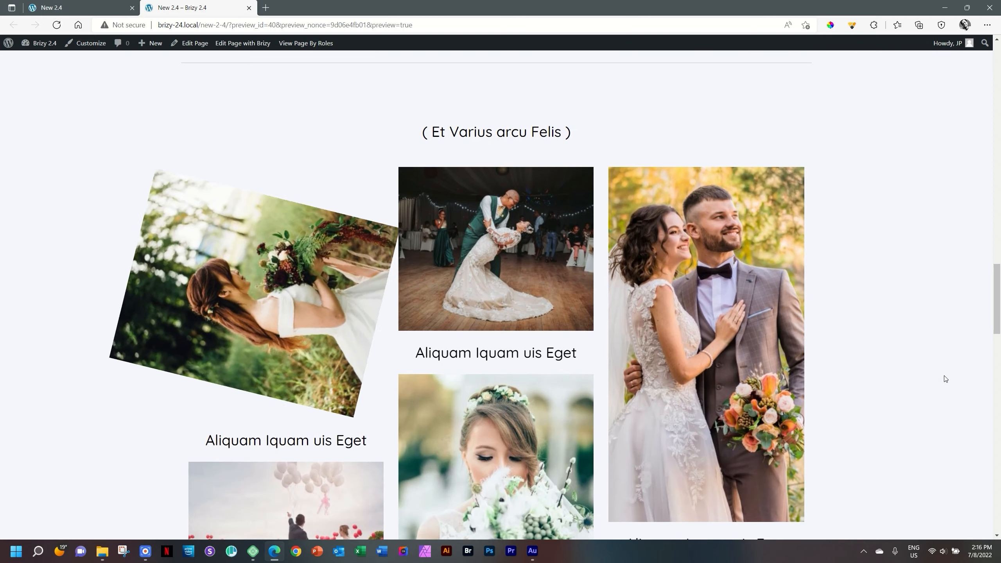
scroll(945, 379, up, 4)
scroll(946, 379, down, 8)
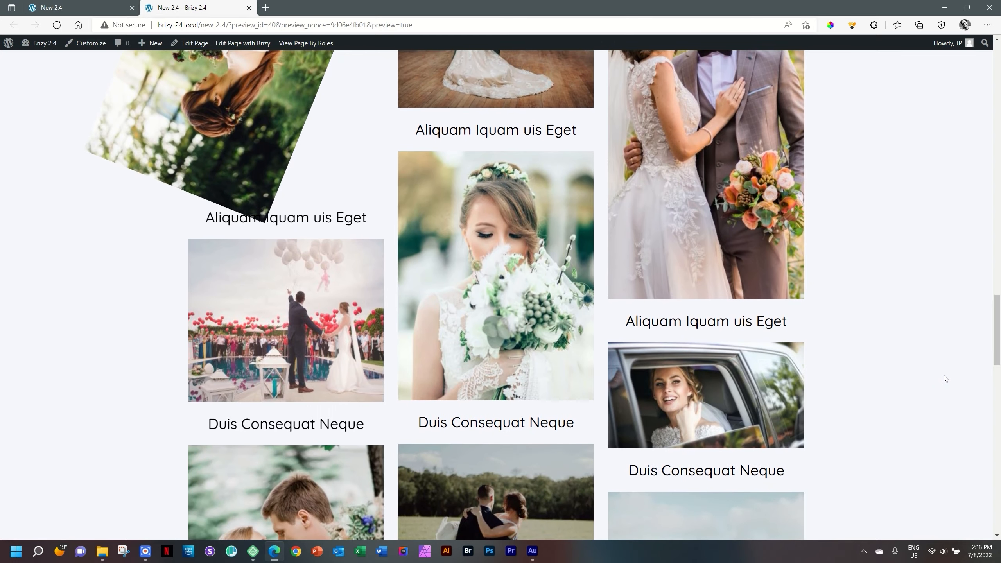
scroll(946, 379, up, 8)
scroll(945, 379, down, 4)
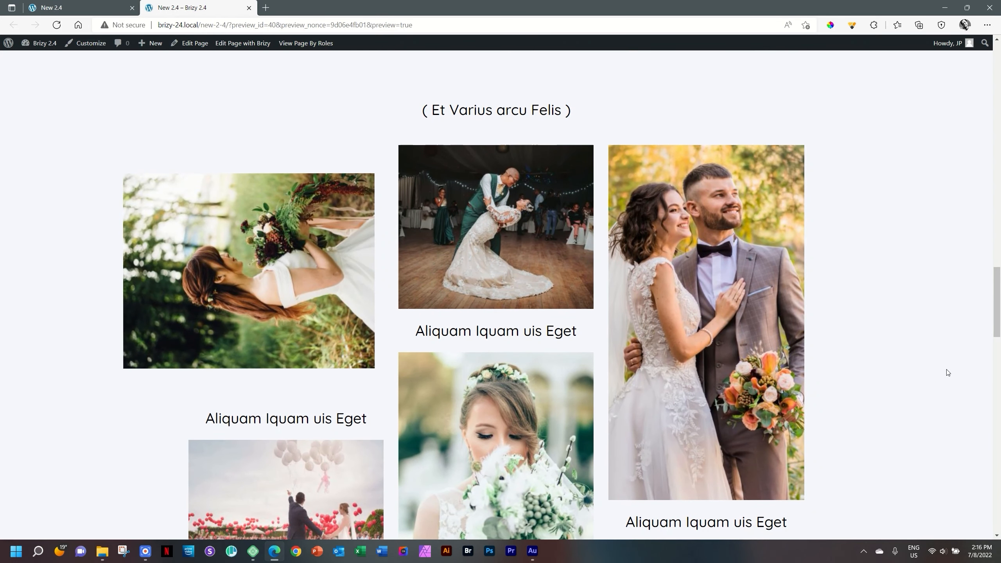
Return to the page editor, switch to the mobile view and check the bride image's scroll motion there
click(95, 10)
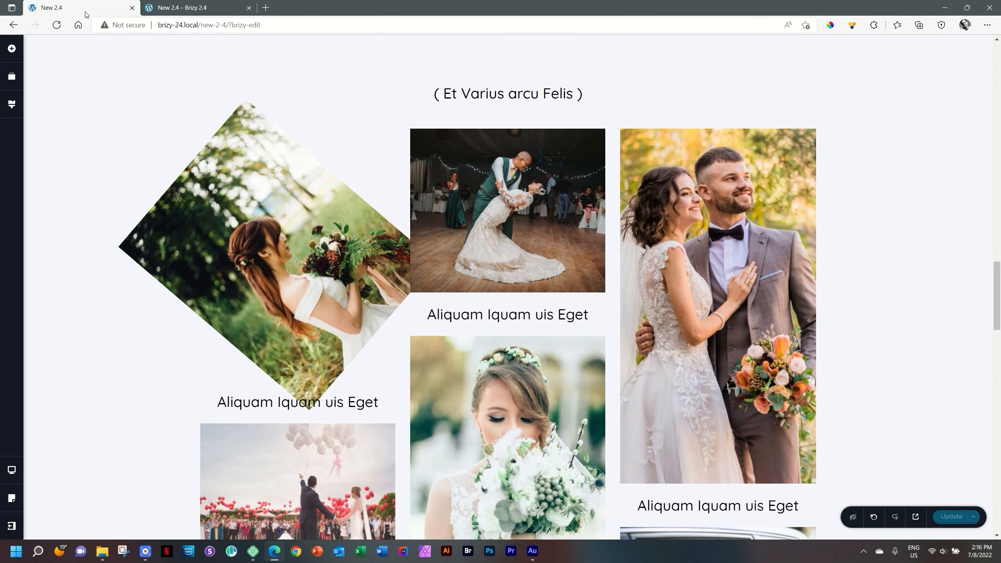
mouse_move(11, 469)
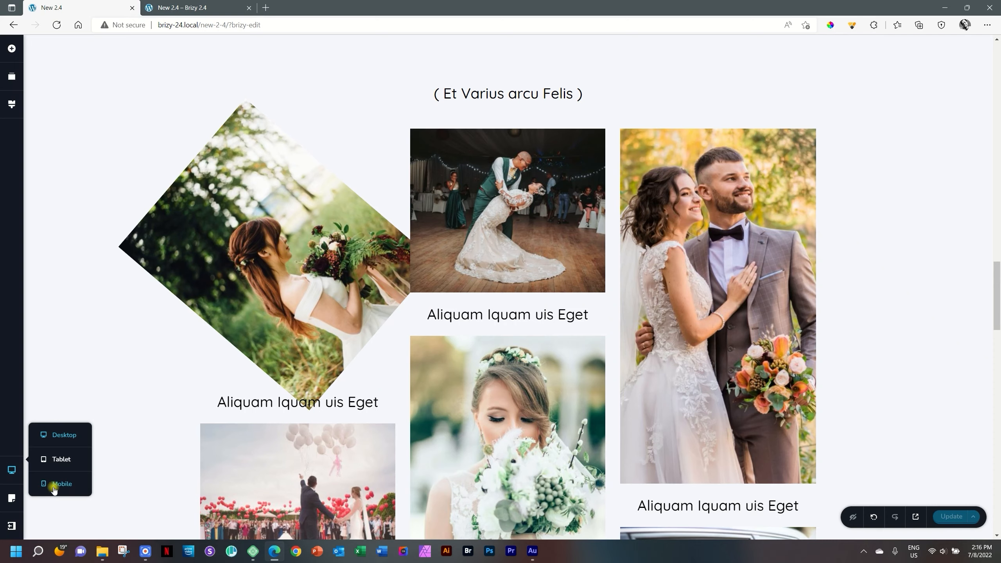
click(55, 484)
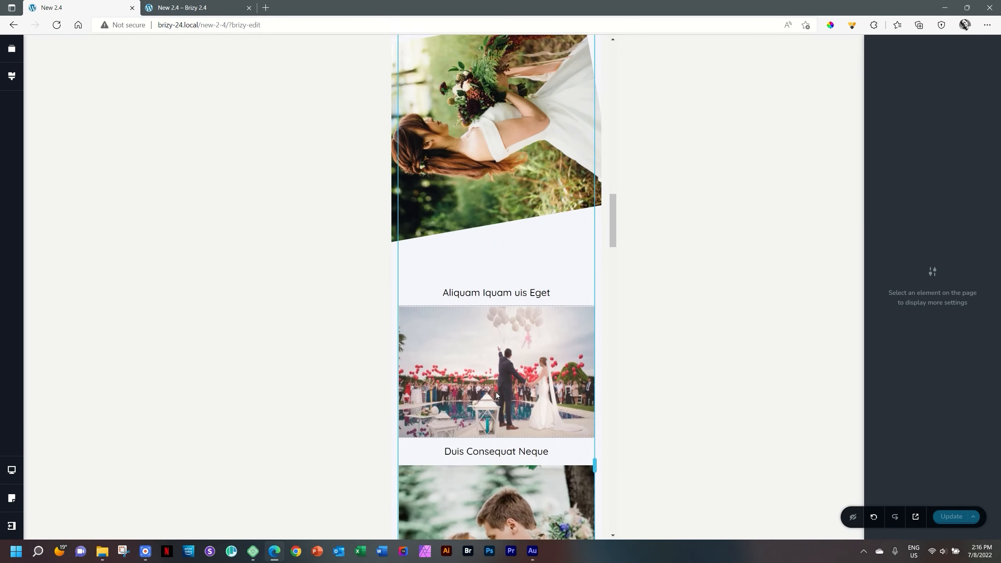
scroll(495, 396, up, 4)
scroll(496, 396, down, 2)
scroll(495, 395, up, 2)
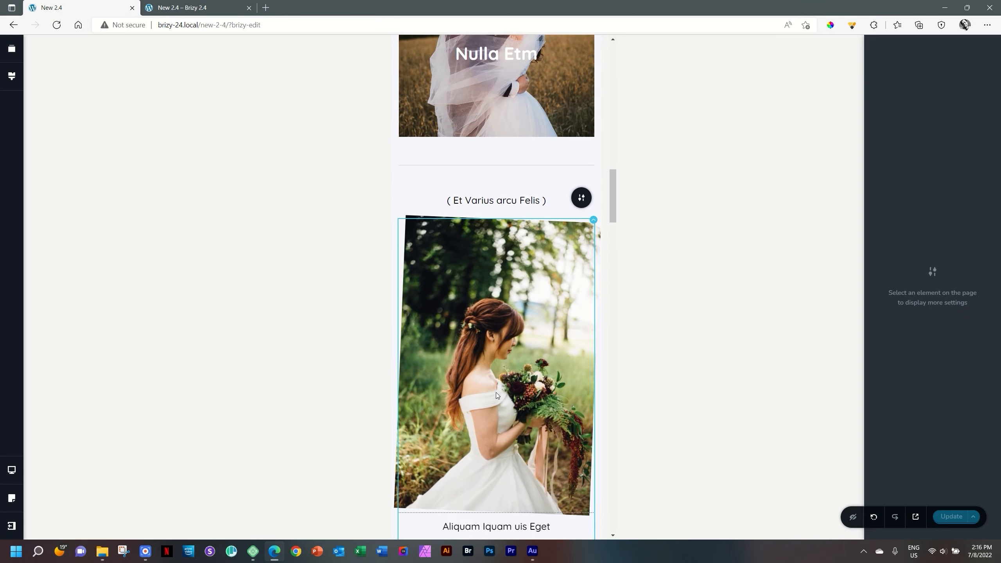
Turn off the Horizontal and Rotate scroll effects on the bride image in the mobile view
click(514, 329)
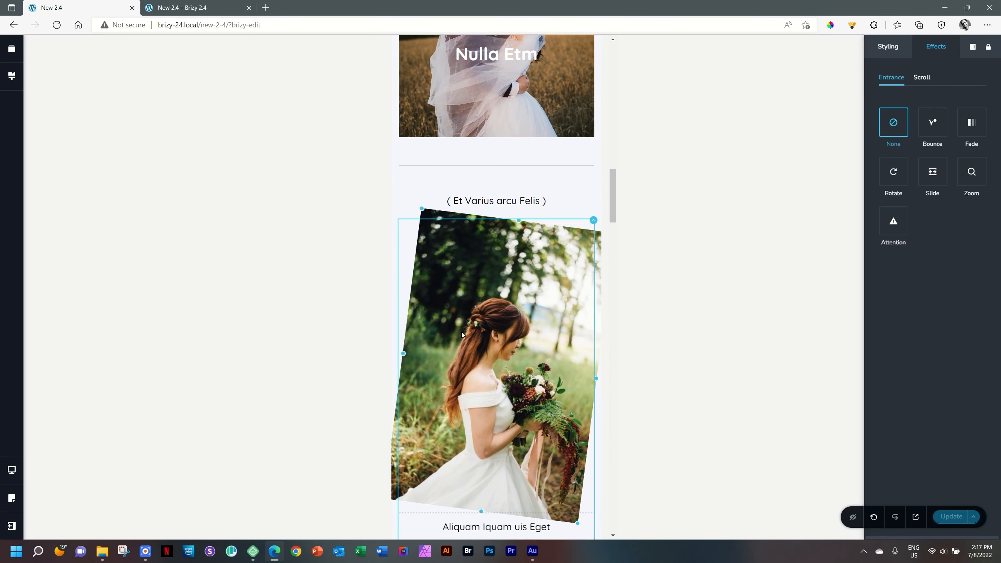
click(921, 77)
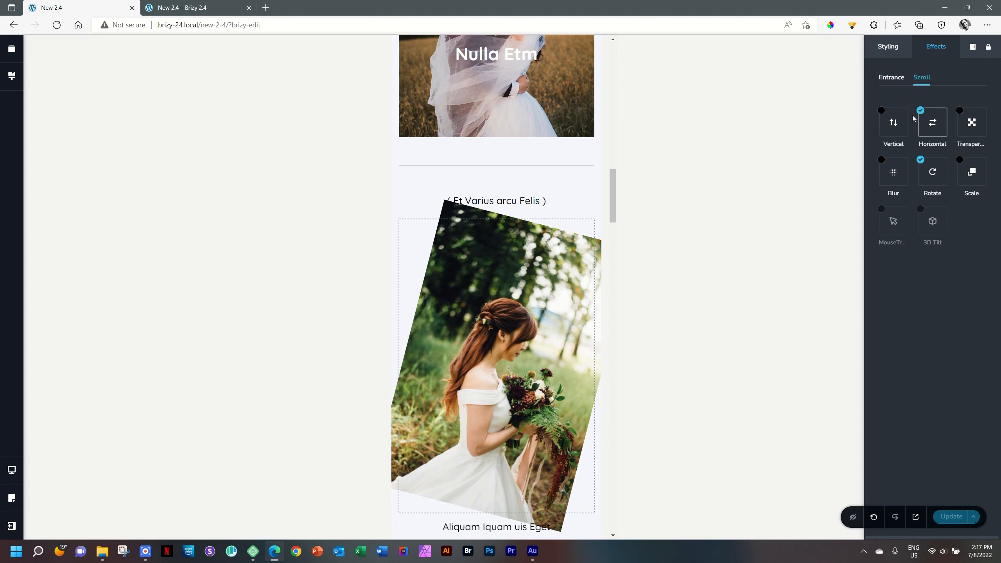
click(921, 159)
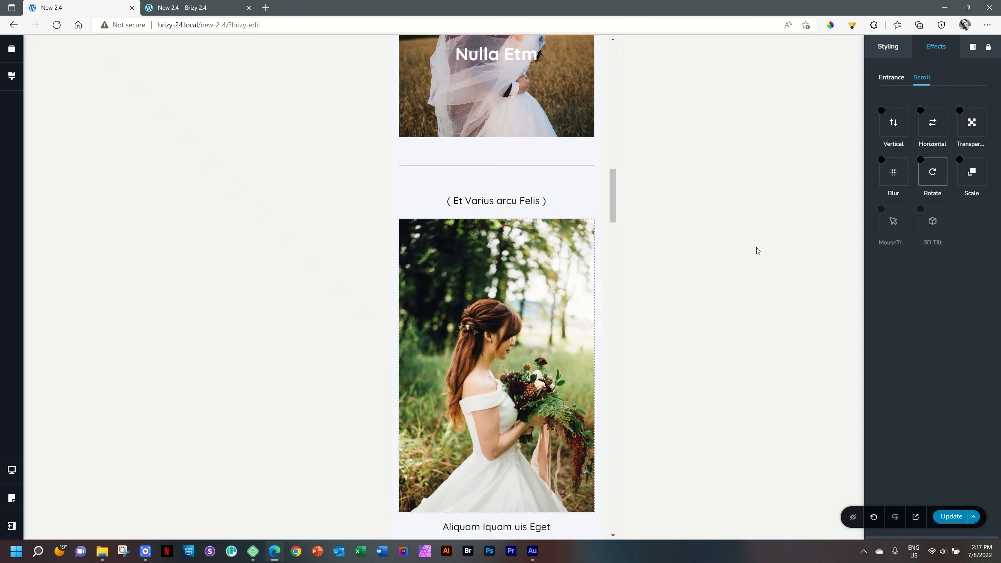
Update the page from the desktop view and check the bride image's scroll motion there
click(12, 470)
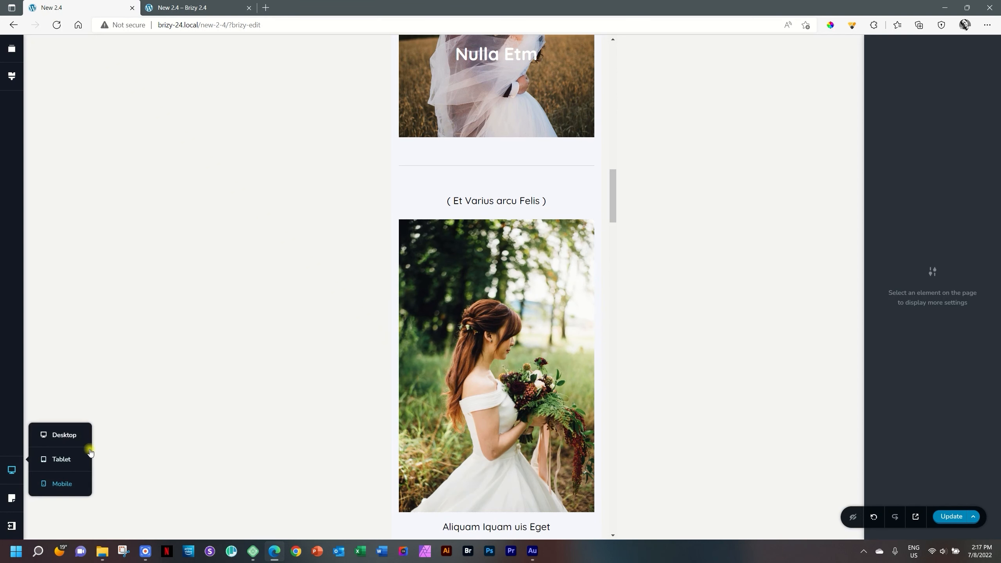
click(77, 430)
scroll(275, 367, down, 10)
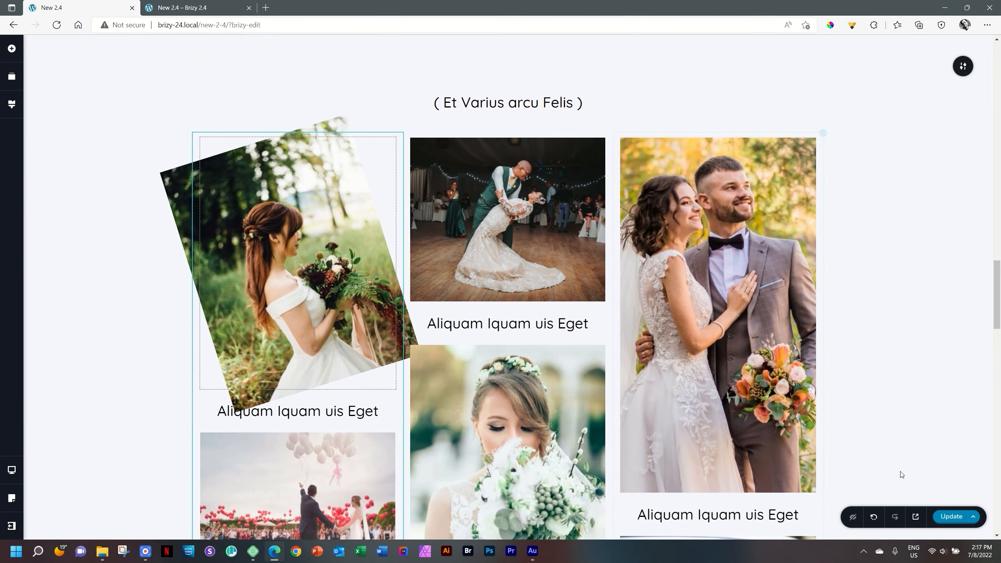
click(953, 517)
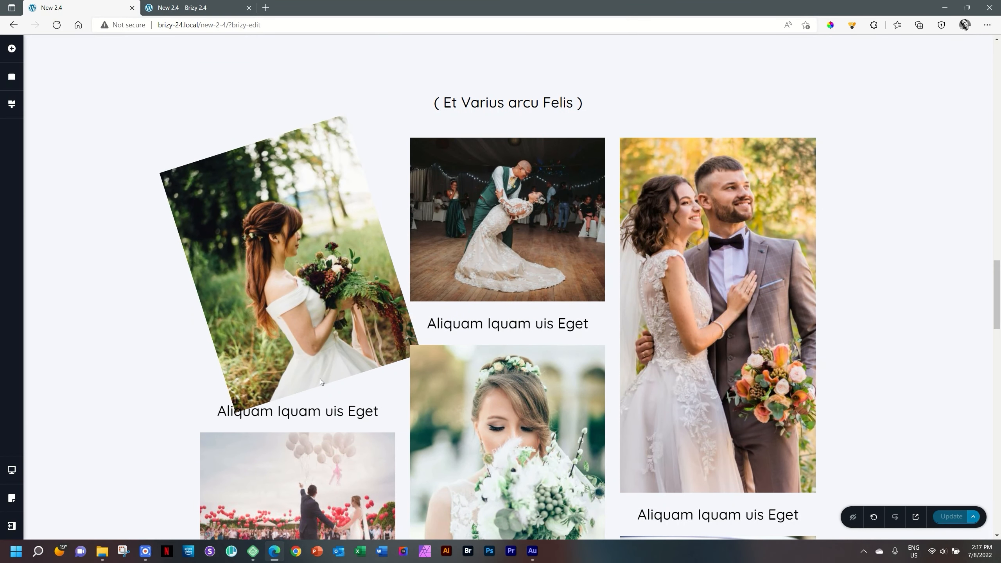
scroll(307, 356, down, 5)
scroll(307, 356, up, 7)
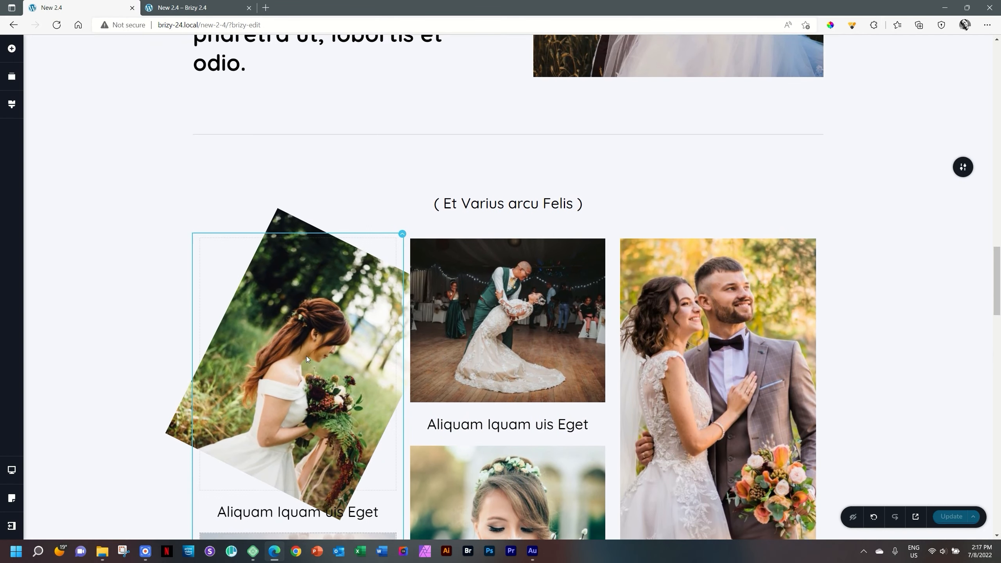
Compare the bride image's scroll motion in the desktop view with its behaviour in the mobile view
scroll(307, 356, down, 6)
scroll(307, 356, up, 6)
scroll(306, 356, down, 2)
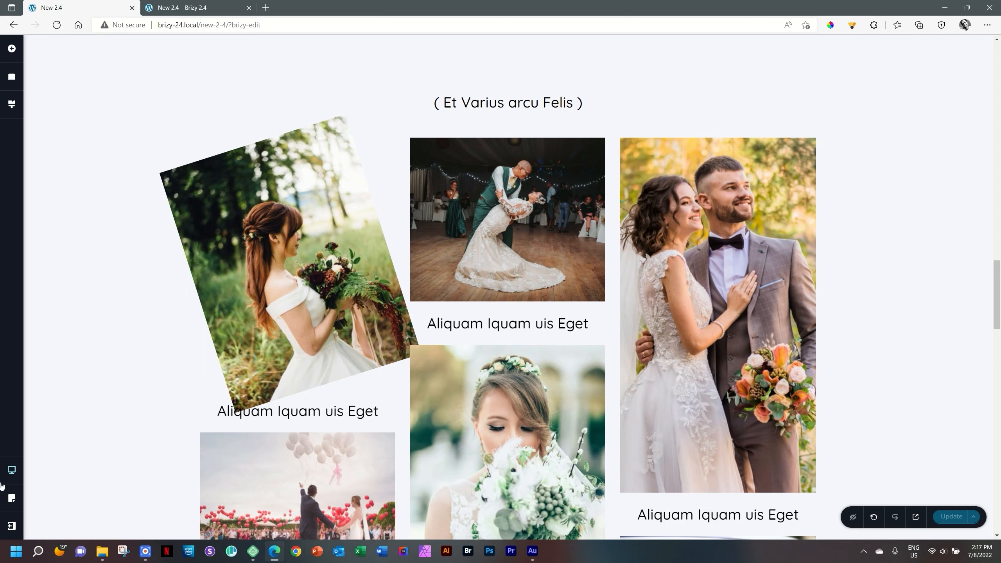
mouse_move(11, 469)
click(62, 484)
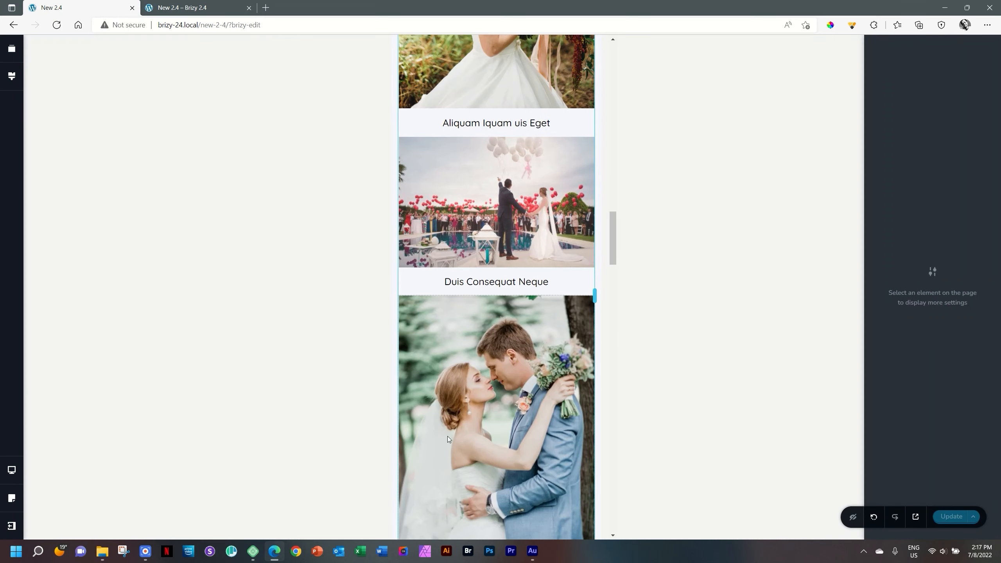
scroll(448, 436, up, 5)
scroll(466, 421, down, 6)
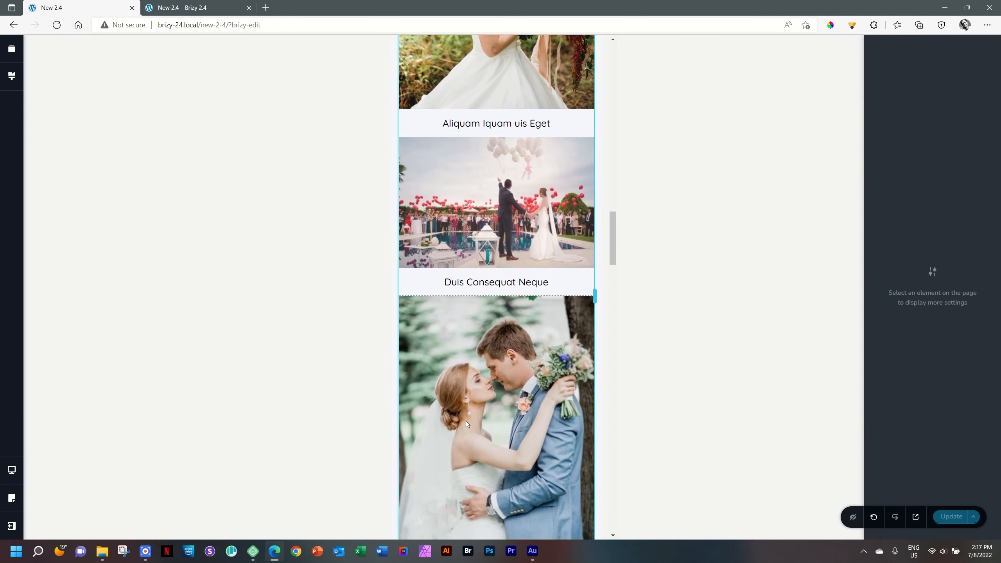
scroll(466, 421, up, 8)
scroll(466, 421, down, 1)
scroll(466, 421, down, 1)
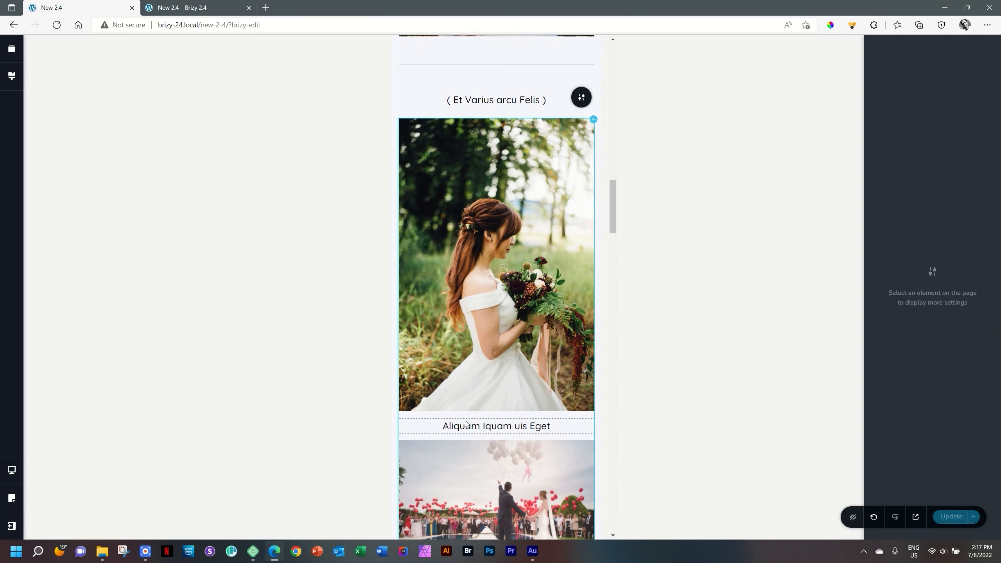
Return to the desktop view and examine how the bride image rotates while moving through the gallery
click(11, 470)
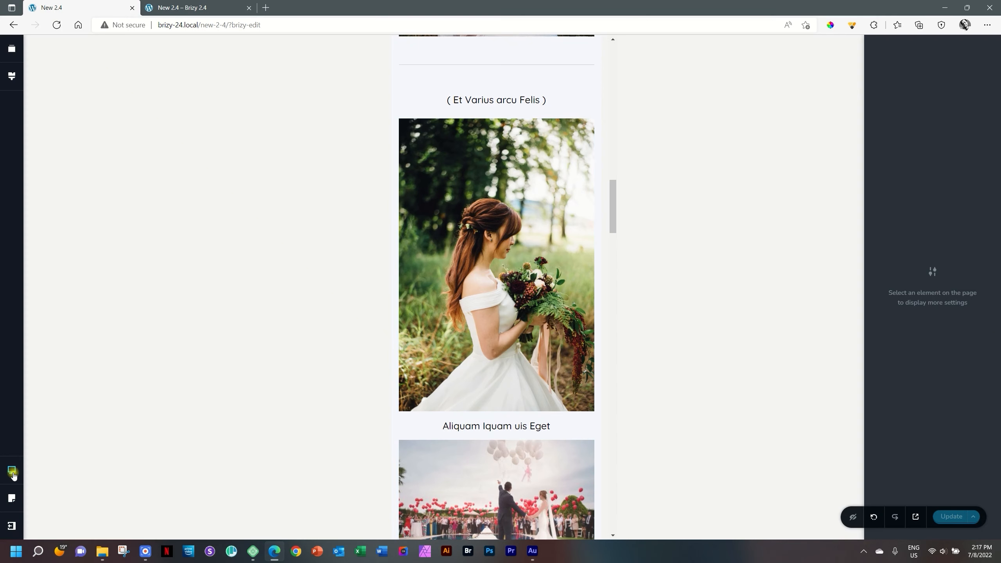
click(51, 439)
scroll(287, 471, down, 7)
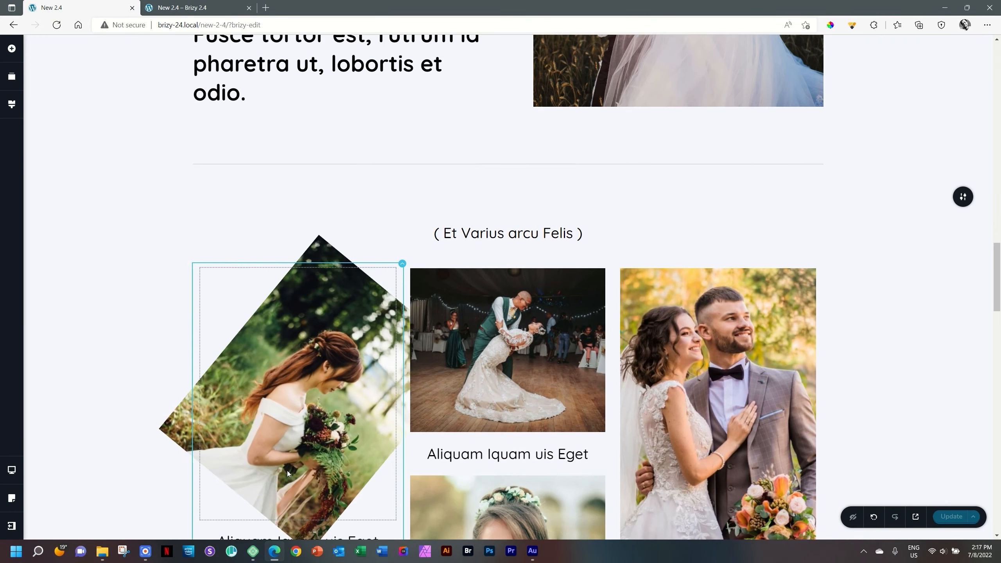
scroll(288, 471, up, 2)
scroll(288, 471, down, 2)
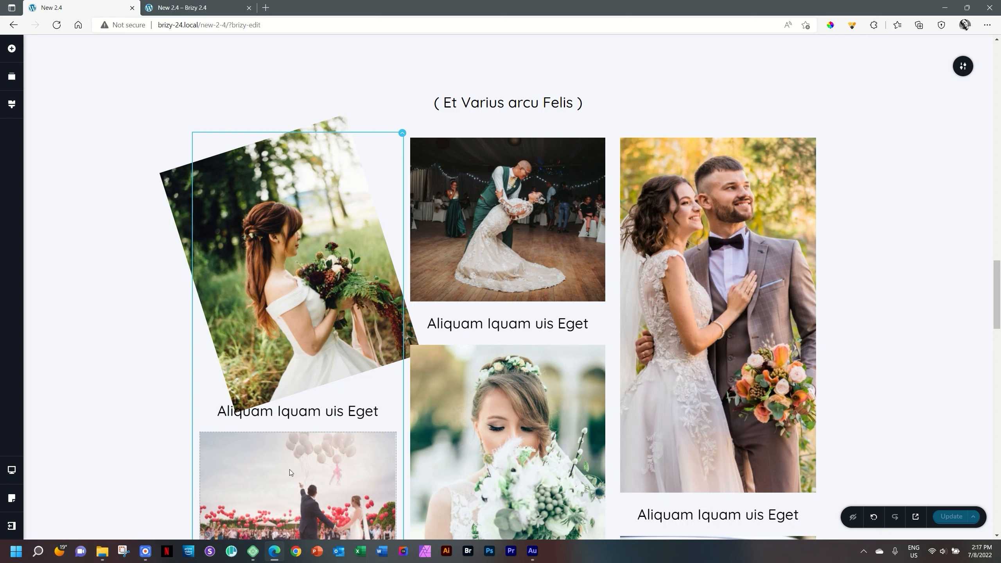
scroll(290, 470, down, 2)
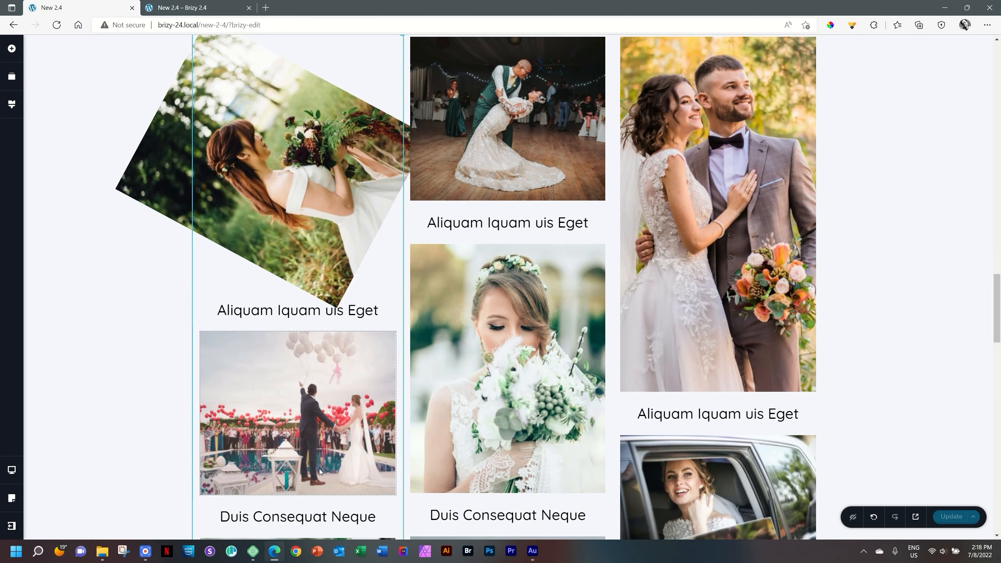